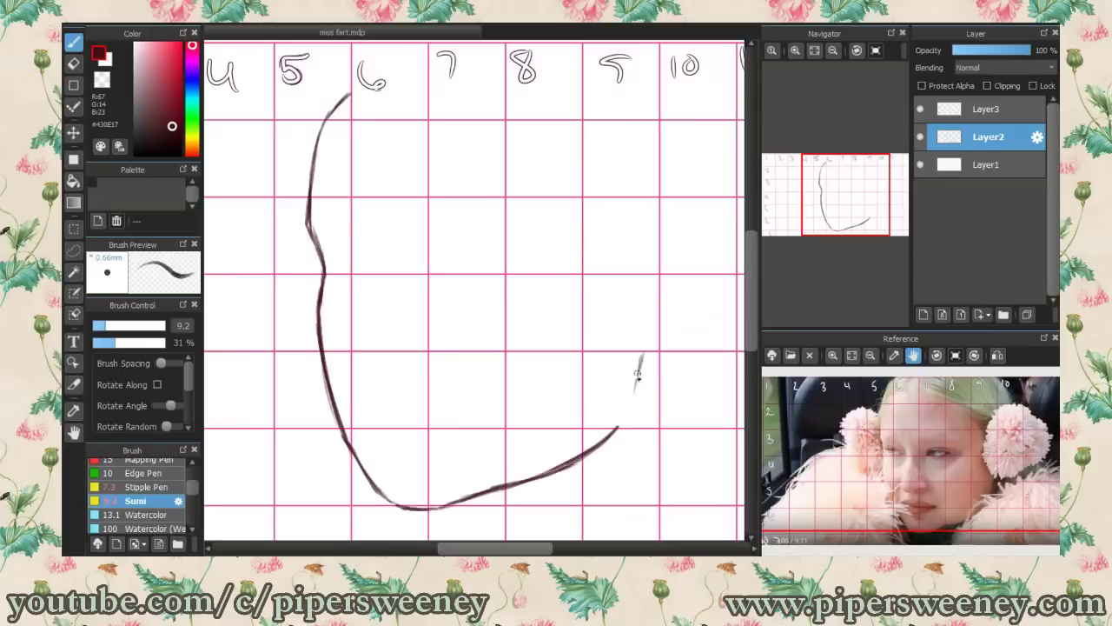
Step: Extend the jaw line upward and draw the scalloped outline of the large pom-pom across grid columns 9 to 11
{"action": "left_click_drag", "start_coordinate": [604, 271], "coordinate": [642, 331]}
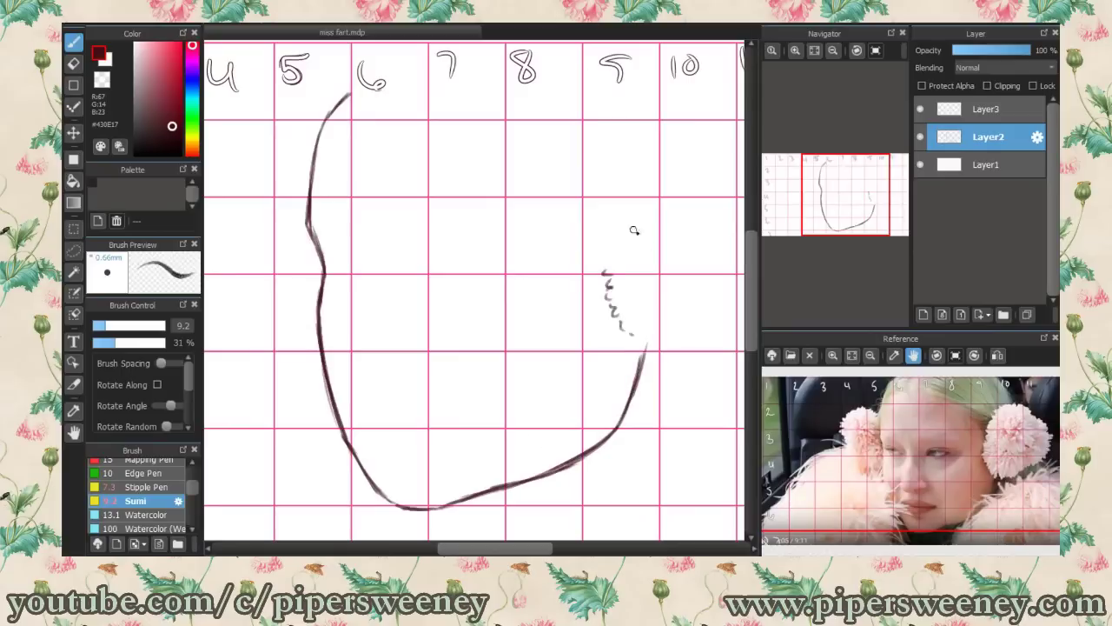
{"action": "left_click_drag", "start_coordinate": [658, 130], "coordinate": [607, 233]}
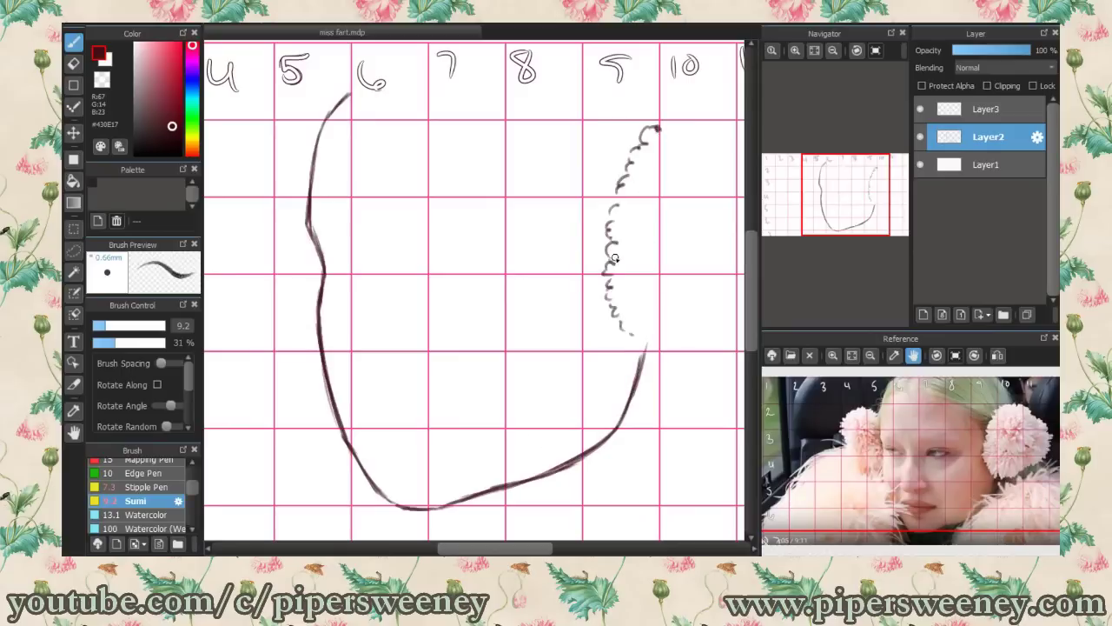
{"action": "scroll", "coordinate": [750, 304], "scroll_direction": "right", "scroll_amount": 3}
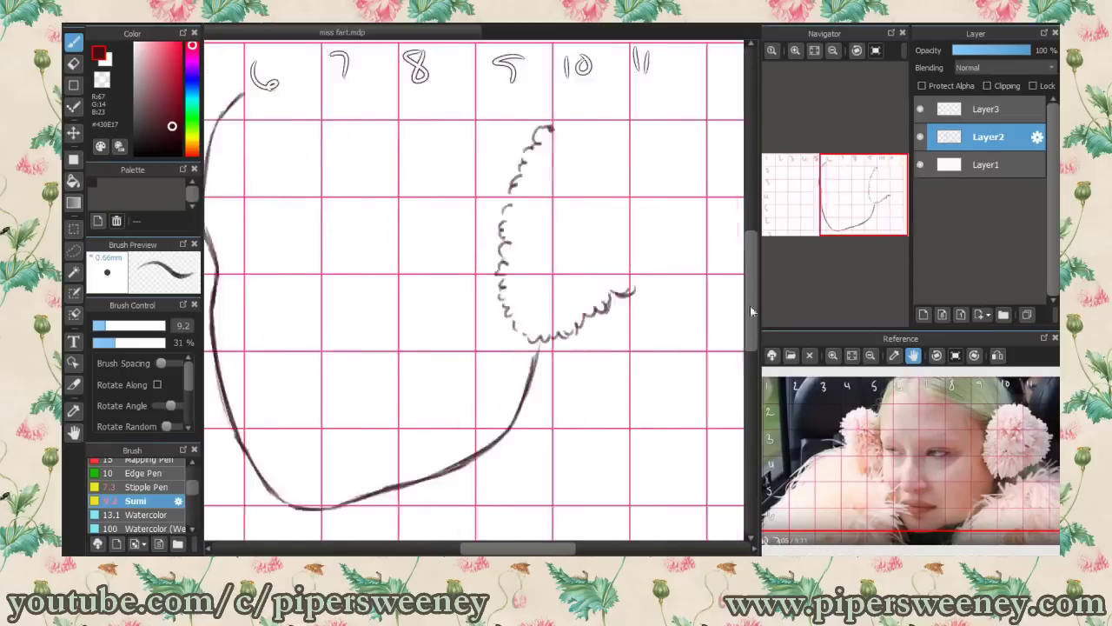
{"action": "scroll", "coordinate": [753, 285], "scroll_direction": "up", "scroll_amount": 3}
{"action": "mouse_move", "coordinate": [557, 211]}
{"action": "left_mouse_down"}
{"action": "mouse_move", "coordinate": [625, 211]}
{"action": "mouse_move", "coordinate": [667, 228]}
{"action": "left_mouse_up"}
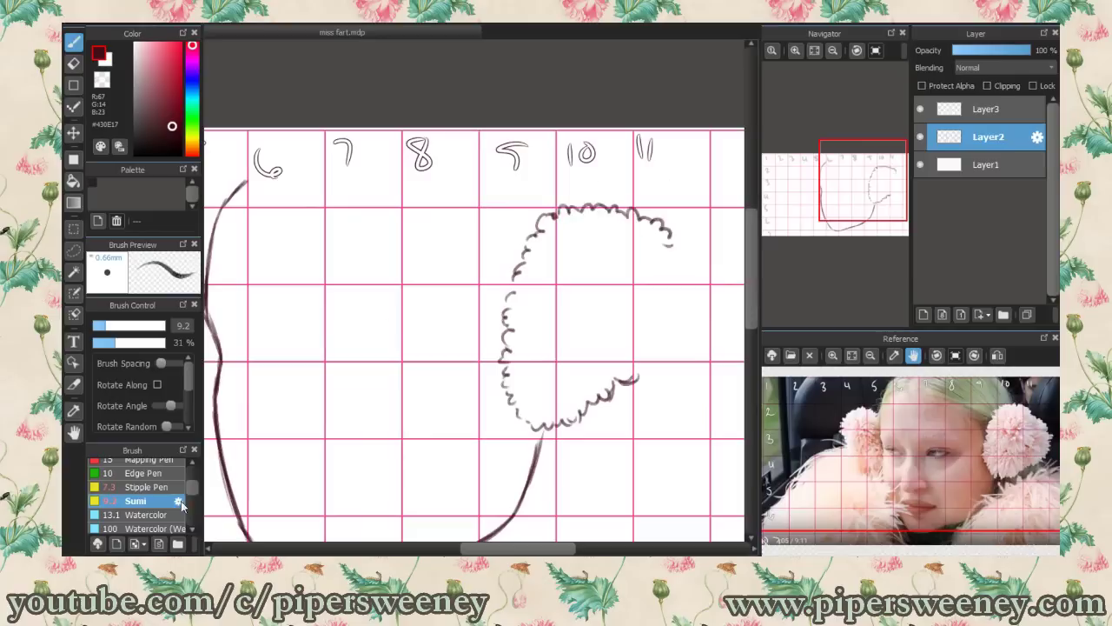
{"action": "left_click", "coordinate": [178, 501]}
{"action": "left_click", "coordinate": [708, 490]}
{"action": "mouse_move", "coordinate": [711, 287]}
{"action": "left_mouse_down"}
{"action": "mouse_move", "coordinate": [715, 318]}
{"action": "mouse_move", "coordinate": [645, 380]}
{"action": "mouse_move", "coordinate": [716, 306]}
{"action": "left_mouse_up"}
{"action": "key", "text": "e"}
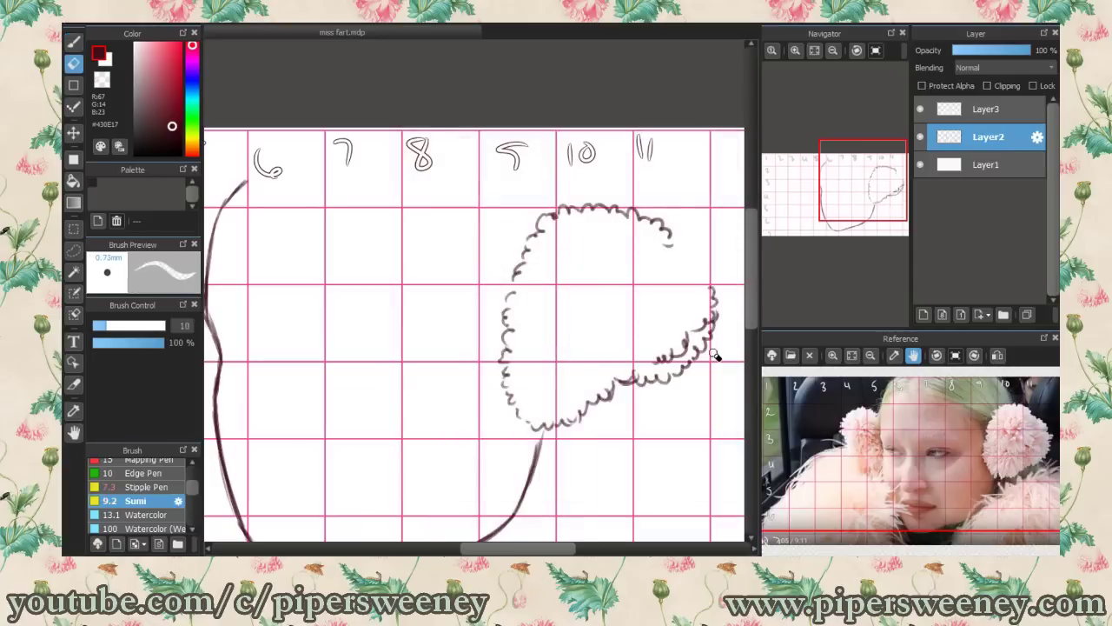
{"action": "key", "text": "b"}
{"action": "left_click_drag", "start_coordinate": [294, 330], "coordinate": [354, 300]}
{"action": "left_click_drag", "start_coordinate": [365, 287], "coordinate": [445, 241]}
{"action": "left_click_drag", "start_coordinate": [459, 228], "coordinate": [461, 231]}
{"action": "left_click_drag", "start_coordinate": [450, 266], "coordinate": [470, 247]}
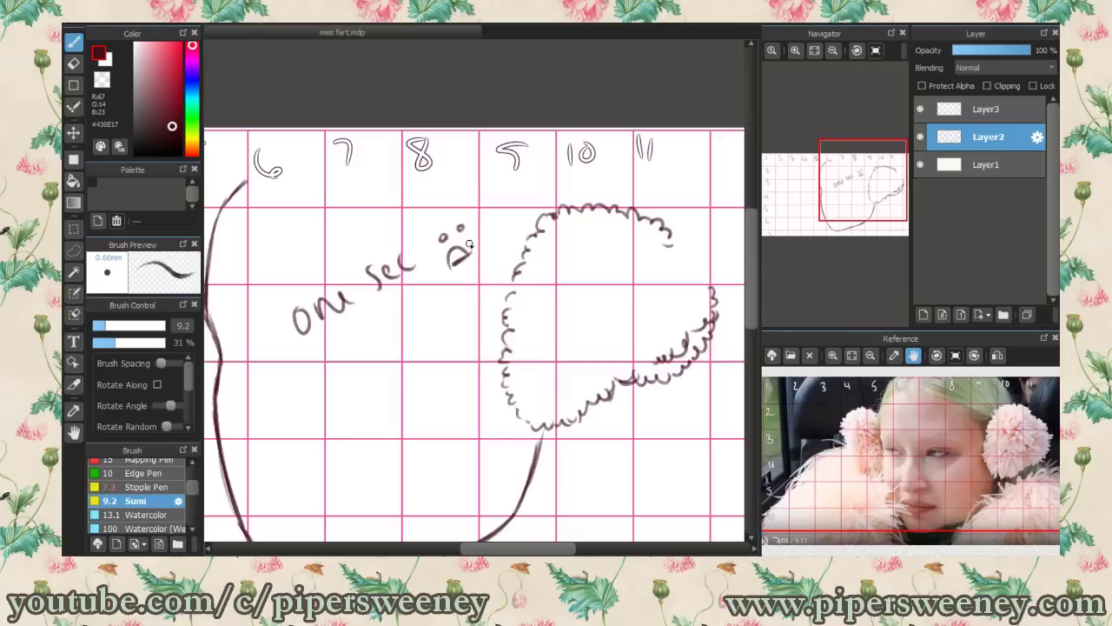
{"action": "key", "text": "ctrl+z"}
{"action": "key", "text": "ctrl+z"}
{"action": "key", "text": "ctrl+z"}
{"action": "key", "text": "ctrl+z"}
{"action": "key", "text": "ctrl+z"}
{"action": "key", "text": "ctrl+z"}
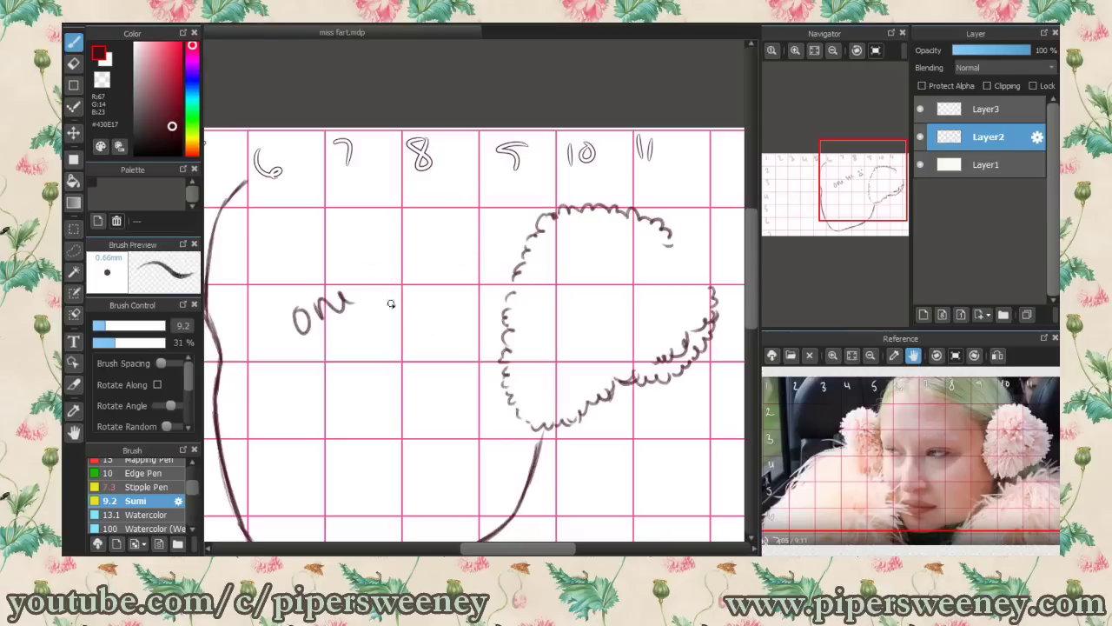
Step: Close the large pom-pom's outline and sketch the hair strands sweeping from the parting near column 7 down to it
{"action": "left_click_drag", "start_coordinate": [669, 243], "coordinate": [713, 291]}
{"action": "mouse_move", "coordinate": [498, 306]}
{"action": "left_mouse_down"}
{"action": "mouse_move", "coordinate": [567, 309]}
{"action": "mouse_move", "coordinate": [598, 280]}
{"action": "left_mouse_up"}
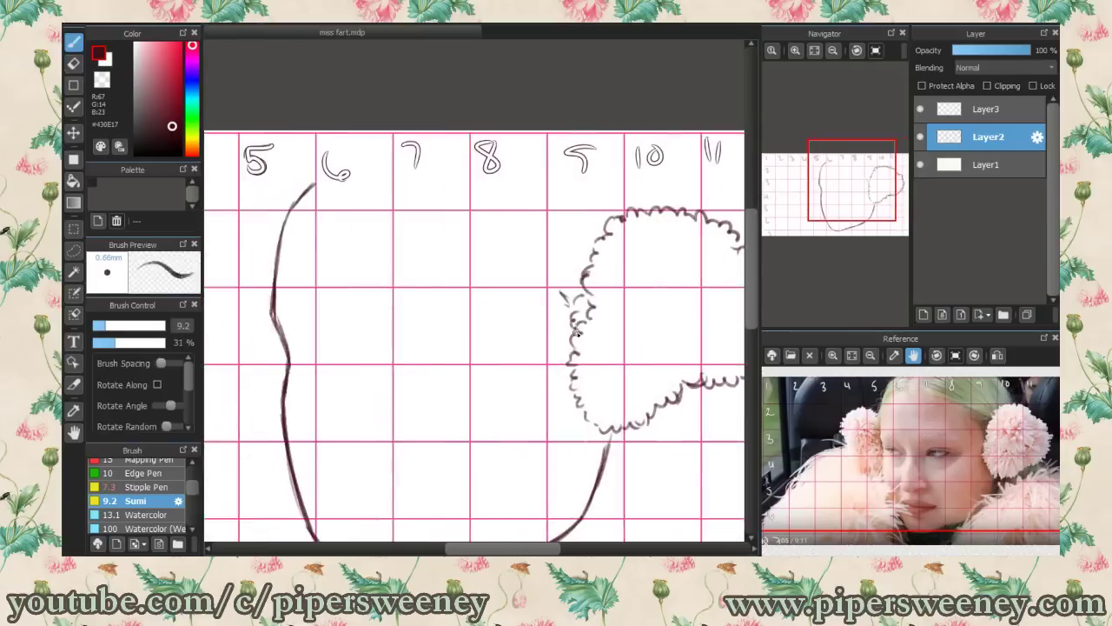
{"action": "mouse_move", "coordinate": [540, 216]}
{"action": "left_mouse_down"}
{"action": "mouse_move", "coordinate": [590, 254]}
{"action": "mouse_move", "coordinate": [561, 286]}
{"action": "left_mouse_up"}
{"action": "left_click_drag", "start_coordinate": [511, 207], "coordinate": [557, 231]}
{"action": "left_click_drag", "start_coordinate": [439, 170], "coordinate": [539, 217]}
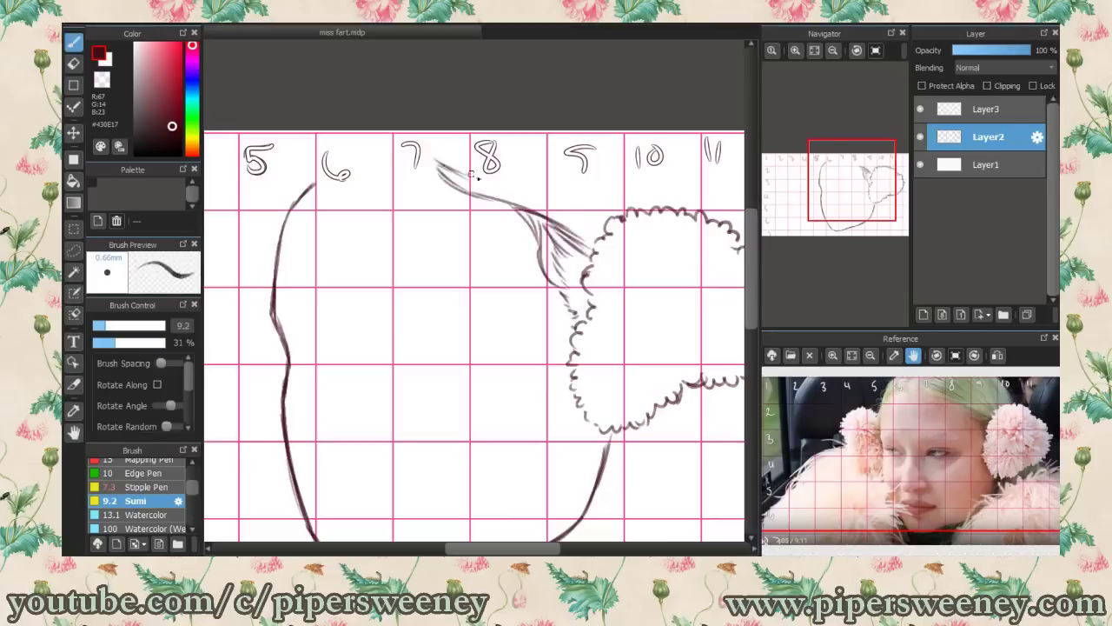
{"action": "left_click_drag", "start_coordinate": [433, 144], "coordinate": [538, 187]}
{"action": "left_click_drag", "start_coordinate": [628, 141], "coordinate": [666, 206]}
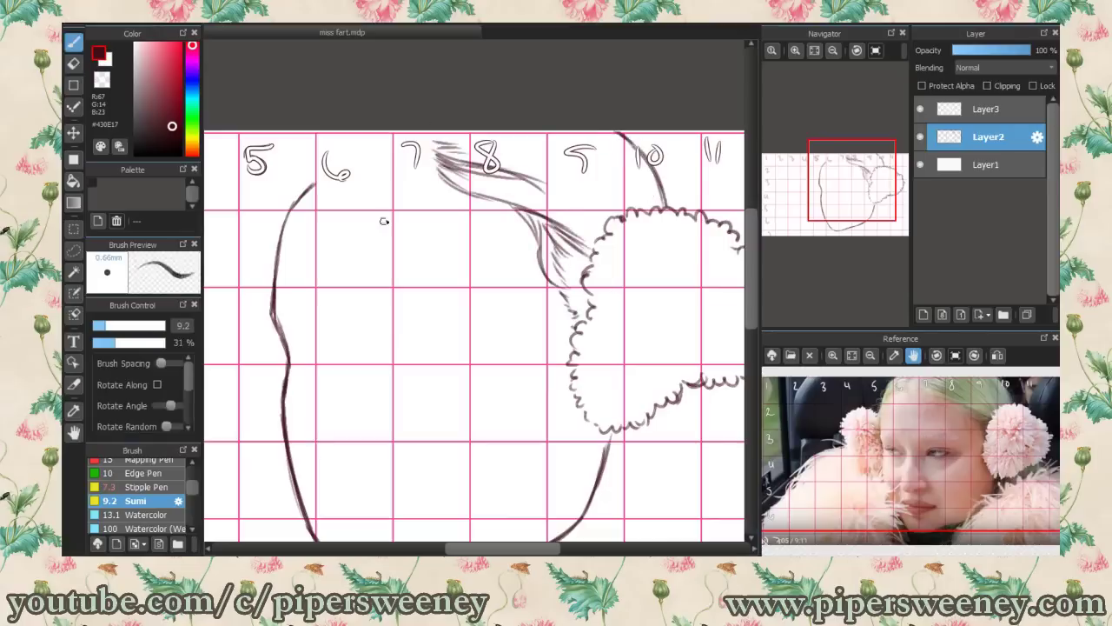
Step: Sketch the hairline and crown strands from the small-ear side at column 5 across the top of the head
{"action": "left_click_drag", "start_coordinate": [407, 172], "coordinate": [315, 184]}
{"action": "mouse_move", "coordinate": [266, 335]}
{"action": "left_mouse_down"}
{"action": "mouse_move", "coordinate": [295, 196]}
{"action": "mouse_move", "coordinate": [339, 124]}
{"action": "left_mouse_up"}
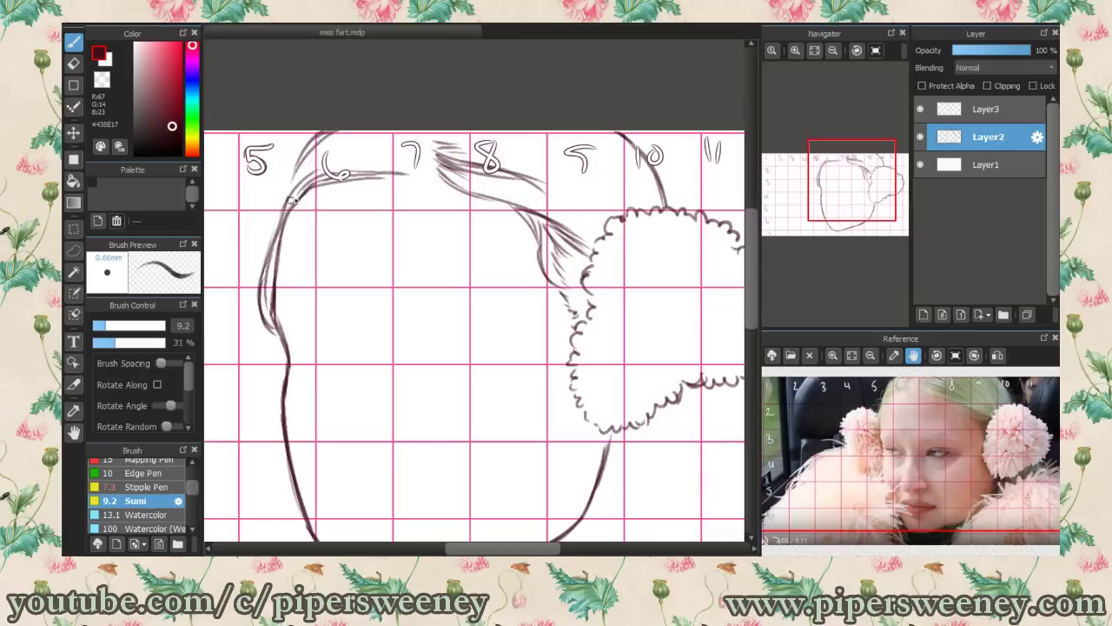
{"action": "mouse_move", "coordinate": [273, 247]}
{"action": "left_mouse_down"}
{"action": "mouse_move", "coordinate": [346, 137]}
{"action": "mouse_move", "coordinate": [532, 134]}
{"action": "mouse_move", "coordinate": [620, 218]}
{"action": "left_mouse_up"}
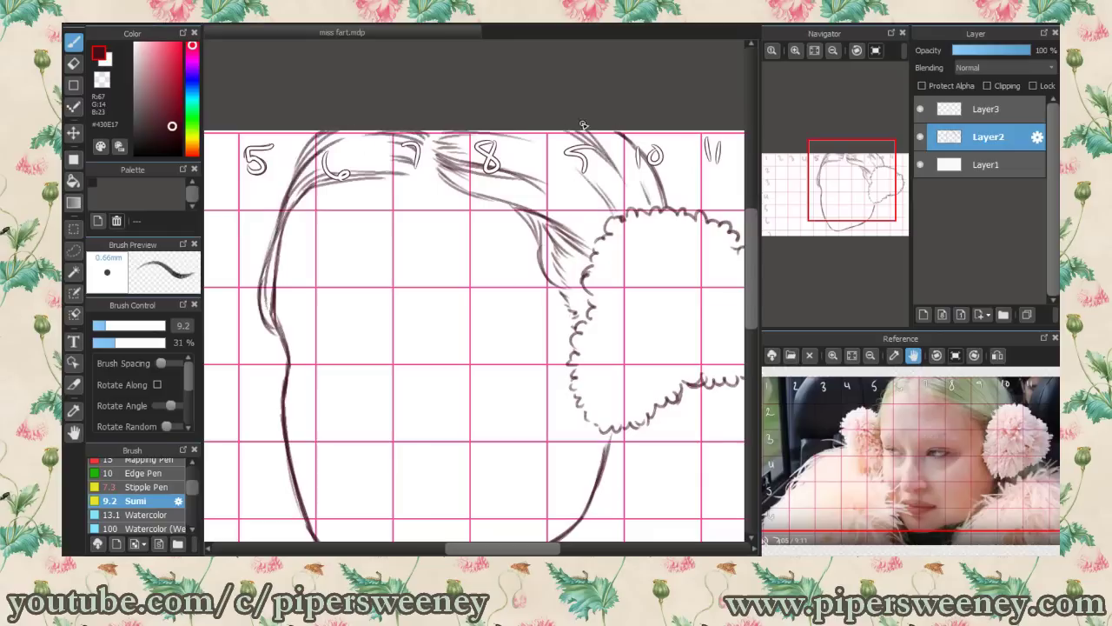
Step: Outline the jagged small pom-pom in columns 4 and 5 with the fur below it, adding inner fur marks
{"action": "left_click_drag", "start_coordinate": [278, 217], "coordinate": [430, 130]}
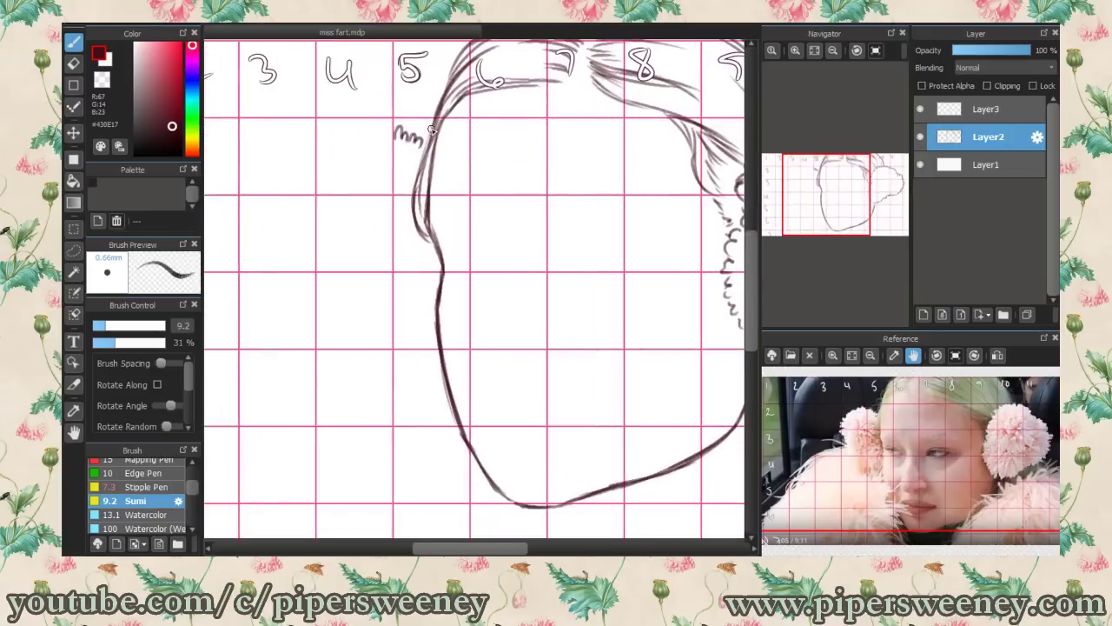
{"action": "left_click_drag", "start_coordinate": [240, 181], "coordinate": [300, 114]}
{"action": "key", "text": "ctrl+z"}
{"action": "key", "text": "ctrl+z"}
{"action": "mouse_move", "coordinate": [245, 184]}
{"action": "left_mouse_down"}
{"action": "mouse_move", "coordinate": [330, 90]}
{"action": "mouse_move", "coordinate": [363, 119]}
{"action": "left_mouse_up"}
{"action": "key", "text": "ctrl+z"}
{"action": "key", "text": "ctrl+z"}
{"action": "mouse_move", "coordinate": [313, 178]}
{"action": "left_mouse_down"}
{"action": "mouse_move", "coordinate": [334, 150]}
{"action": "mouse_move", "coordinate": [400, 130]}
{"action": "mouse_move", "coordinate": [328, 221]}
{"action": "mouse_move", "coordinate": [385, 263]}
{"action": "left_mouse_up"}
{"action": "left_click_drag", "start_coordinate": [378, 205], "coordinate": [397, 200]}
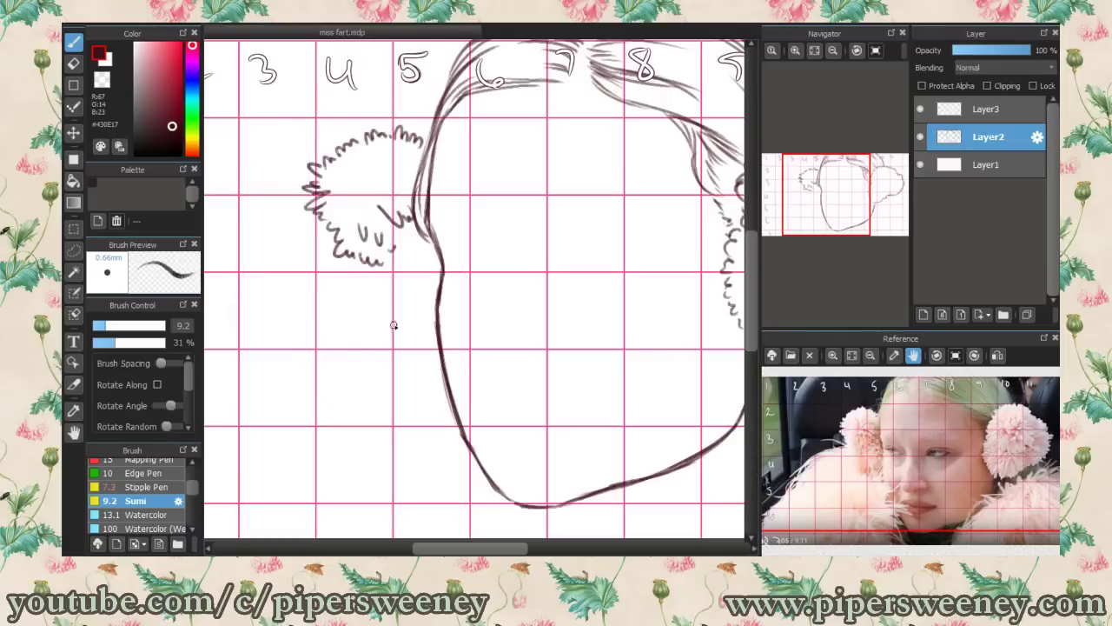
{"action": "mouse_move", "coordinate": [388, 259]}
{"action": "left_mouse_down"}
{"action": "mouse_move", "coordinate": [383, 300]}
{"action": "mouse_move", "coordinate": [390, 295]}
{"action": "left_mouse_up"}
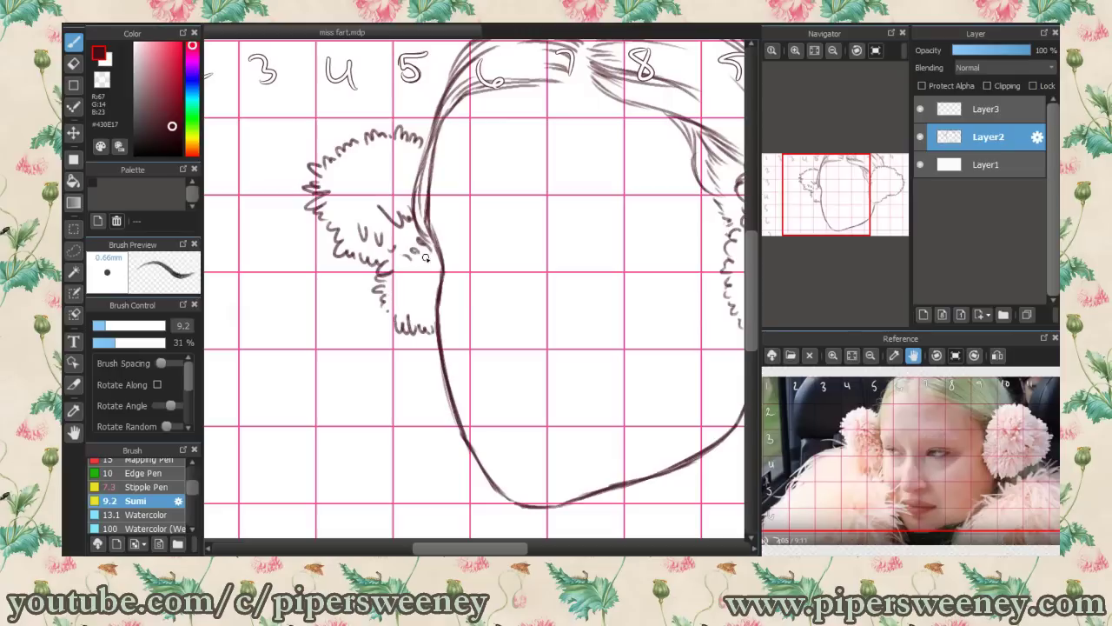
{"action": "left_click", "coordinate": [874, 177]}
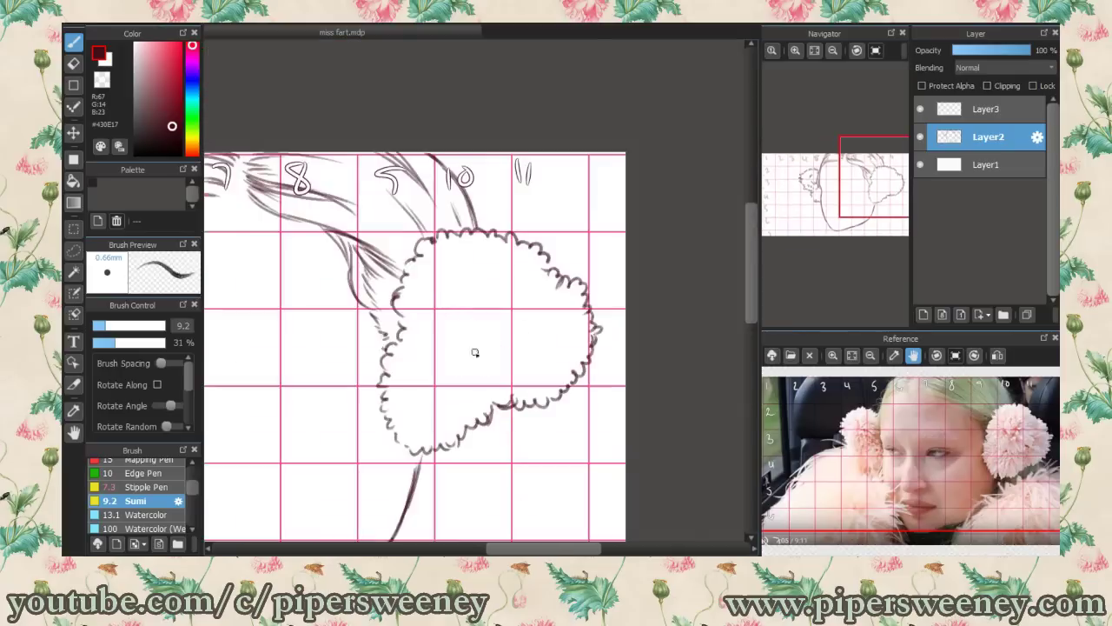
{"action": "scroll", "coordinate": [477, 318], "scroll_direction": "left", "scroll_amount": 10}
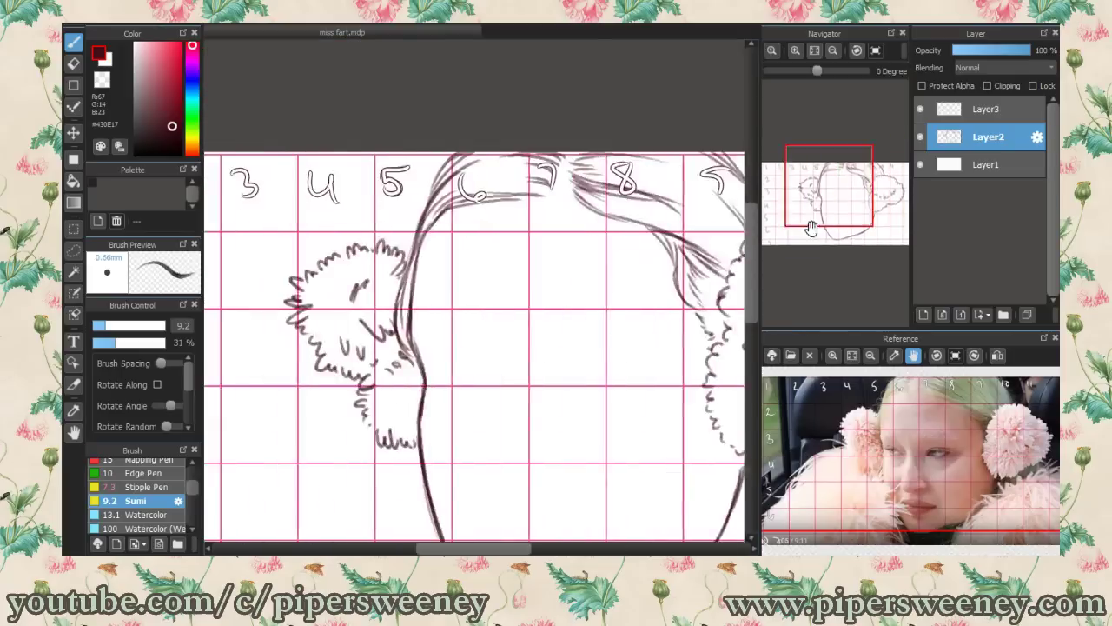
Step: Draw the first curved shoulder strokes of the fur coat in columns 3 and 4 and move them up toward the small pom-pom
{"action": "scroll", "coordinate": [415, 187], "scroll_direction": "down", "scroll_amount": 5}
{"action": "scroll", "coordinate": [415, 187], "scroll_direction": "up", "scroll_amount": 3}
{"action": "mouse_move", "coordinate": [300, 302]}
{"action": "left_mouse_down"}
{"action": "mouse_move", "coordinate": [362, 315]}
{"action": "mouse_move", "coordinate": [348, 306]}
{"action": "left_mouse_up"}
{"action": "scroll", "coordinate": [444, 461], "scroll_direction": "left", "scroll_amount": 3}
{"action": "key", "text": "ctrl+t"}
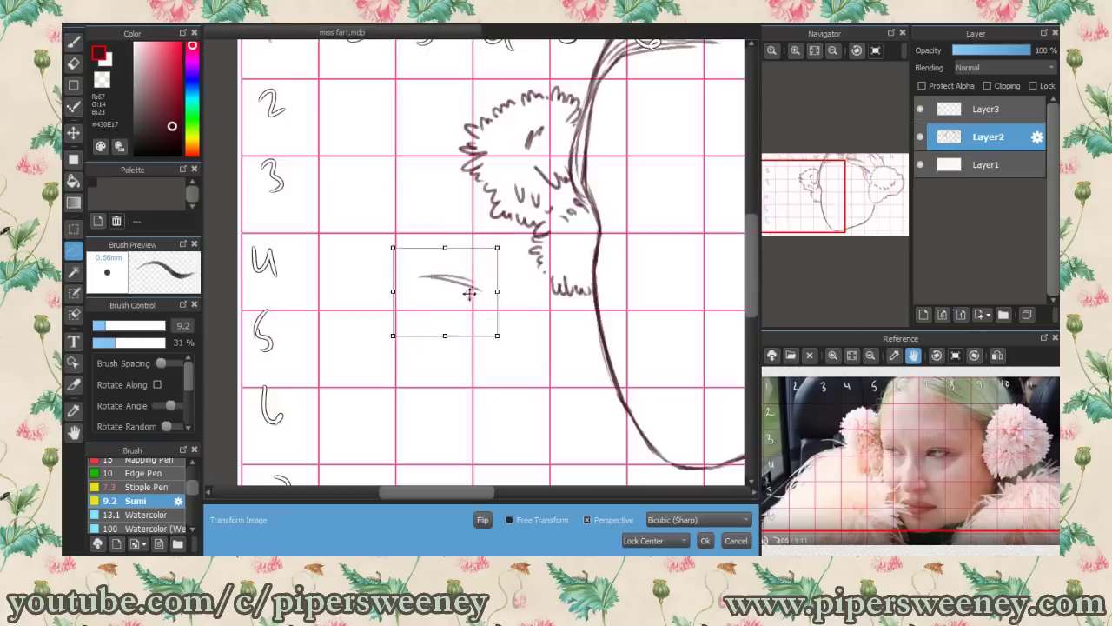
{"action": "left_click_drag", "start_coordinate": [439, 282], "coordinate": [444, 231]}
{"action": "key", "text": "Return"}
{"action": "left_click_drag", "start_coordinate": [476, 282], "coordinate": [482, 287]}
{"action": "key", "text": "ctrl+d"}
Step: Sketch the fur coat's shoulder contour in feathery strokes from the small pom-pom down to row 6 at the canvas edge
{"action": "key", "text": "b"}
{"action": "mouse_move", "coordinate": [474, 242]}
{"action": "left_mouse_down"}
{"action": "mouse_move", "coordinate": [376, 264]}
{"action": "mouse_move", "coordinate": [443, 217]}
{"action": "left_mouse_up"}
{"action": "mouse_move", "coordinate": [413, 252]}
{"action": "left_mouse_down"}
{"action": "mouse_move", "coordinate": [369, 328]}
{"action": "mouse_move", "coordinate": [307, 363]}
{"action": "mouse_move", "coordinate": [247, 487]}
{"action": "left_mouse_up"}
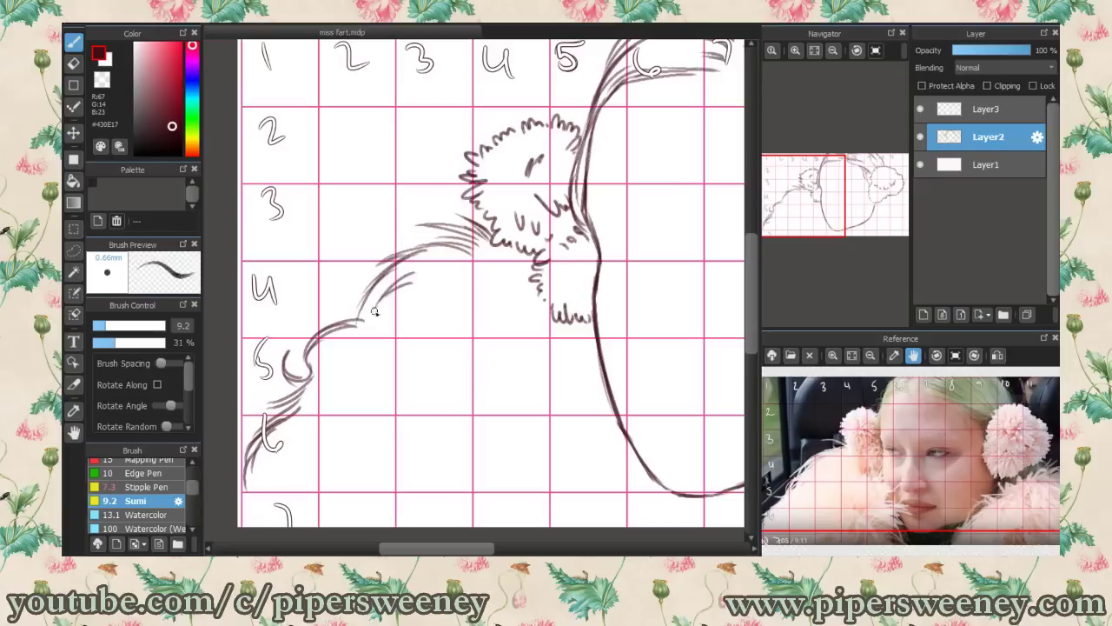
Step: Draw the outline and crease of the near eye around column 8, row 3, and transform its inner corner toward the nose
{"action": "scroll", "coordinate": [488, 531], "scroll_direction": "right", "scroll_amount": 3}
{"action": "scroll", "coordinate": [488, 531], "scroll_direction": "right", "scroll_amount": 2}
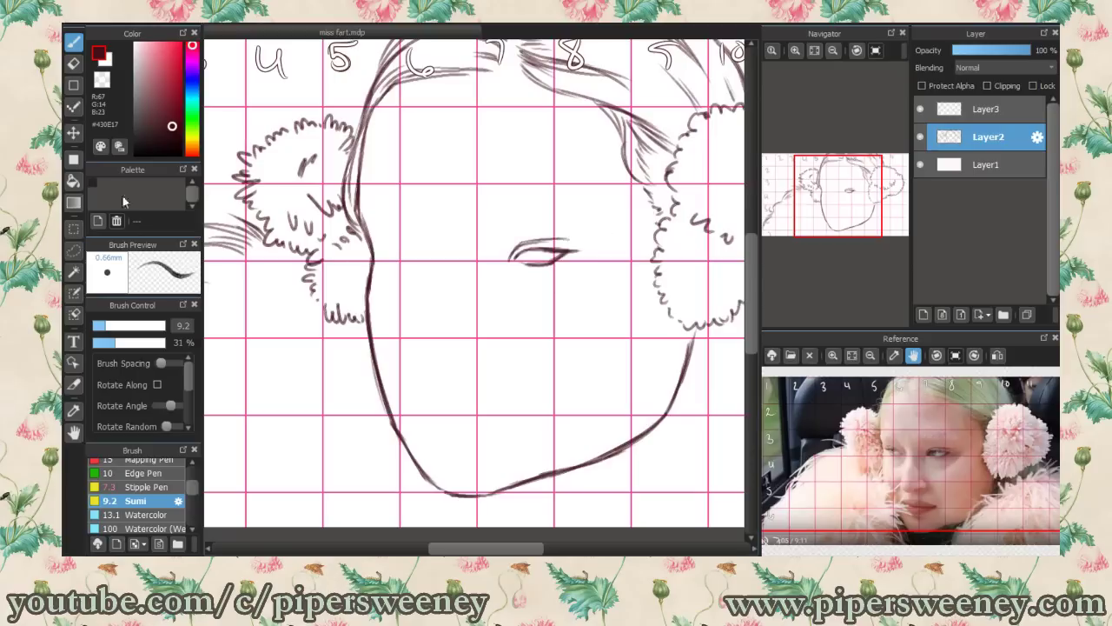
{"action": "key", "text": "ctrl+t"}
{"action": "left_click_drag", "start_coordinate": [442, 224], "coordinate": [452, 243]}
{"action": "key", "text": "Return"}
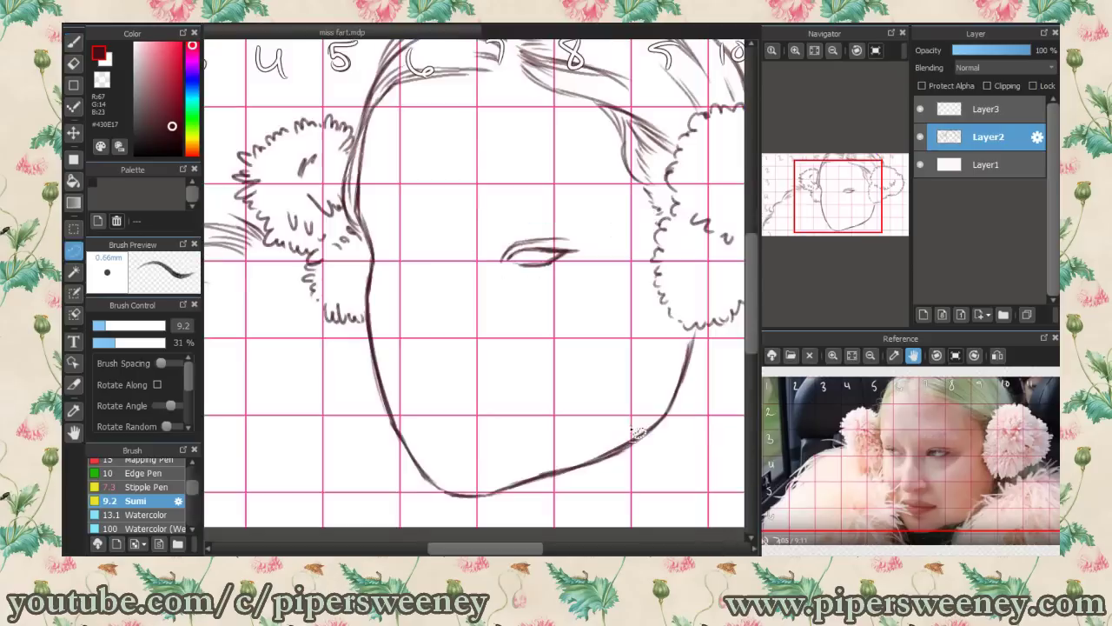
{"action": "key", "text": "b"}
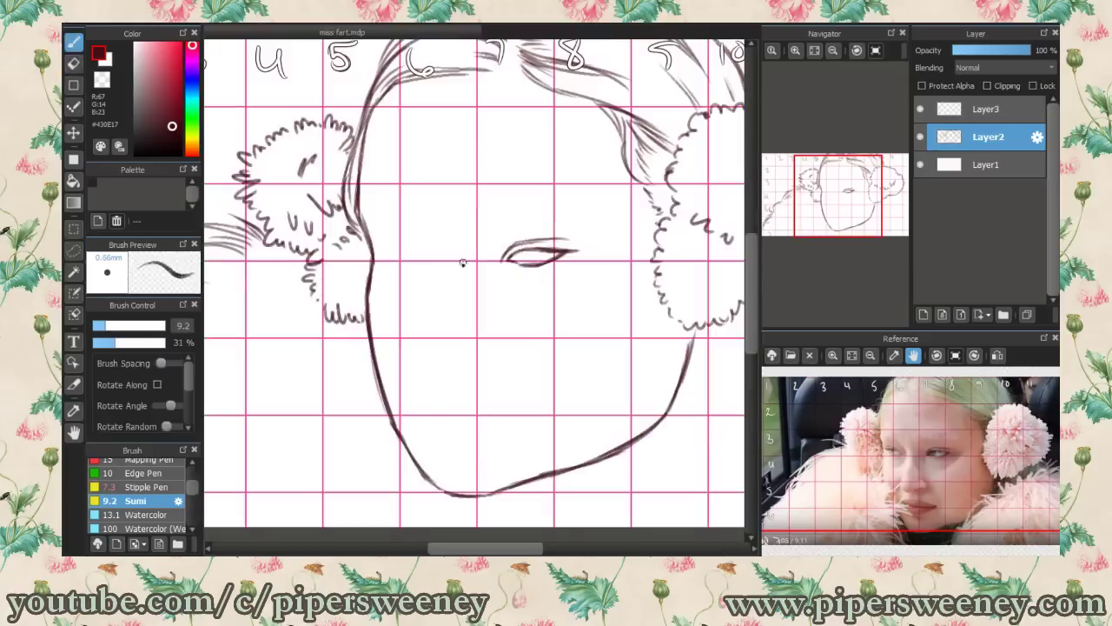
Step: Sketch both eyebrows, the upper nose bridge and the far eye with iris detail, using a zoomed-in view of the reference
{"action": "left_click_drag", "start_coordinate": [486, 203], "coordinate": [563, 192]}
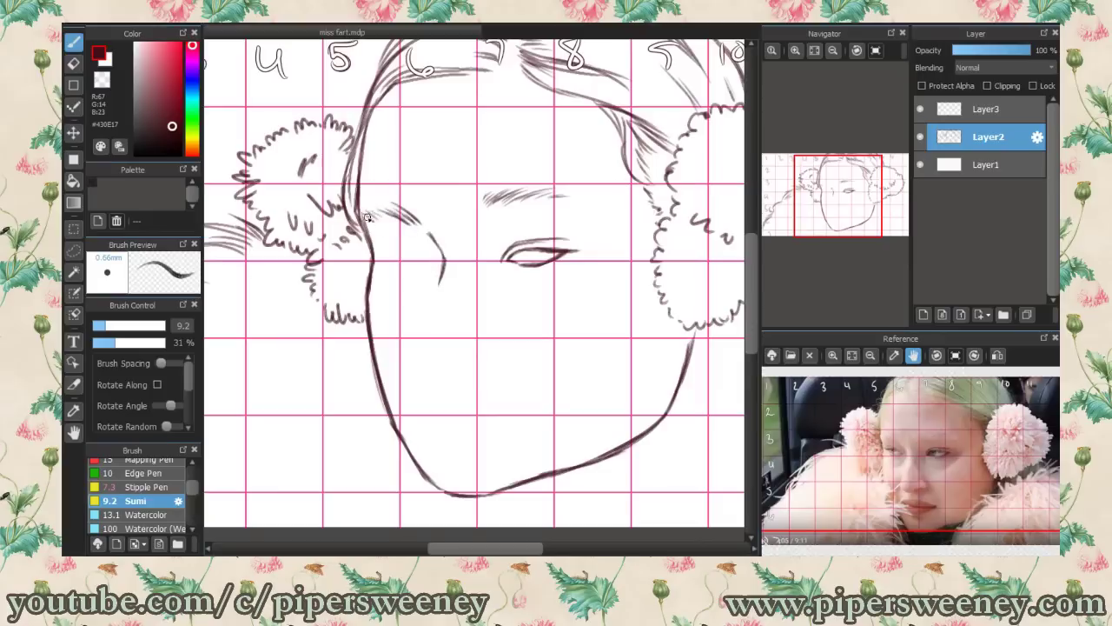
{"action": "left_click", "coordinate": [850, 356]}
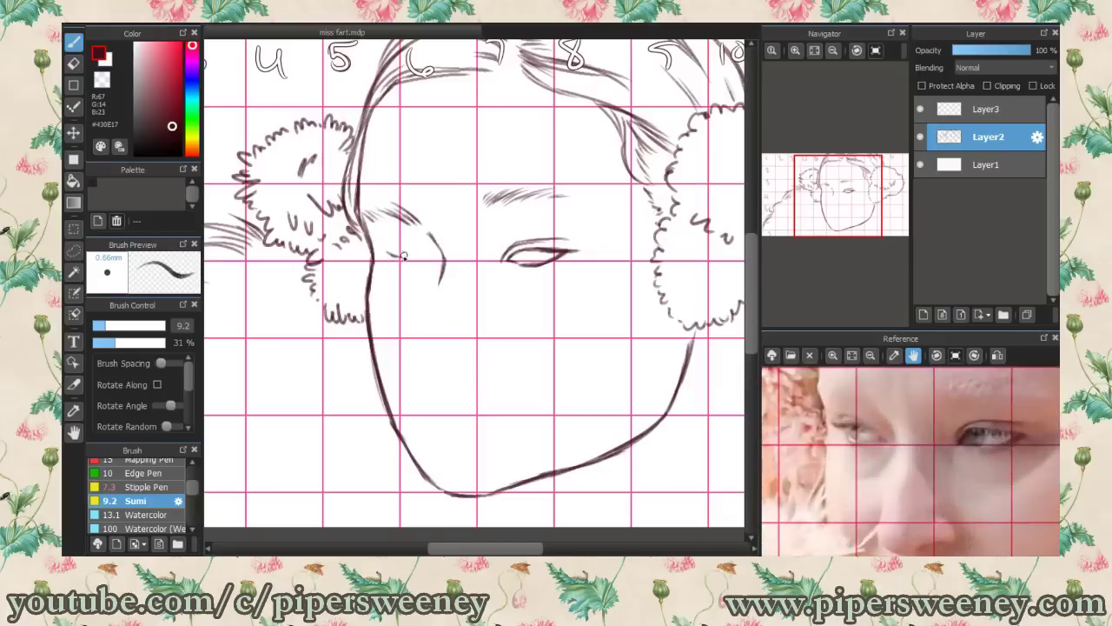
{"action": "left_click_drag", "start_coordinate": [403, 256], "coordinate": [419, 252]}
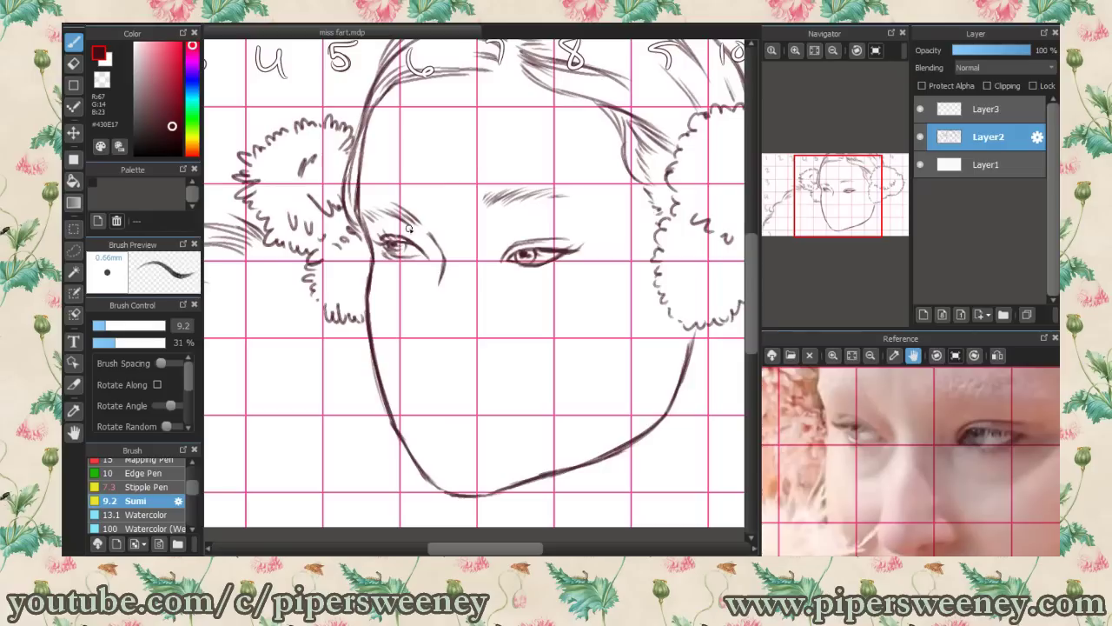
{"action": "left_click_drag", "start_coordinate": [472, 179], "coordinate": [576, 218]}
{"action": "key", "text": "ctrl+d"}
Step: Draw the nose's side, tip and nostril below the bridge, matching the reference photo's nose area
{"action": "left_click_drag", "start_coordinate": [908, 487], "coordinate": [927, 387]}
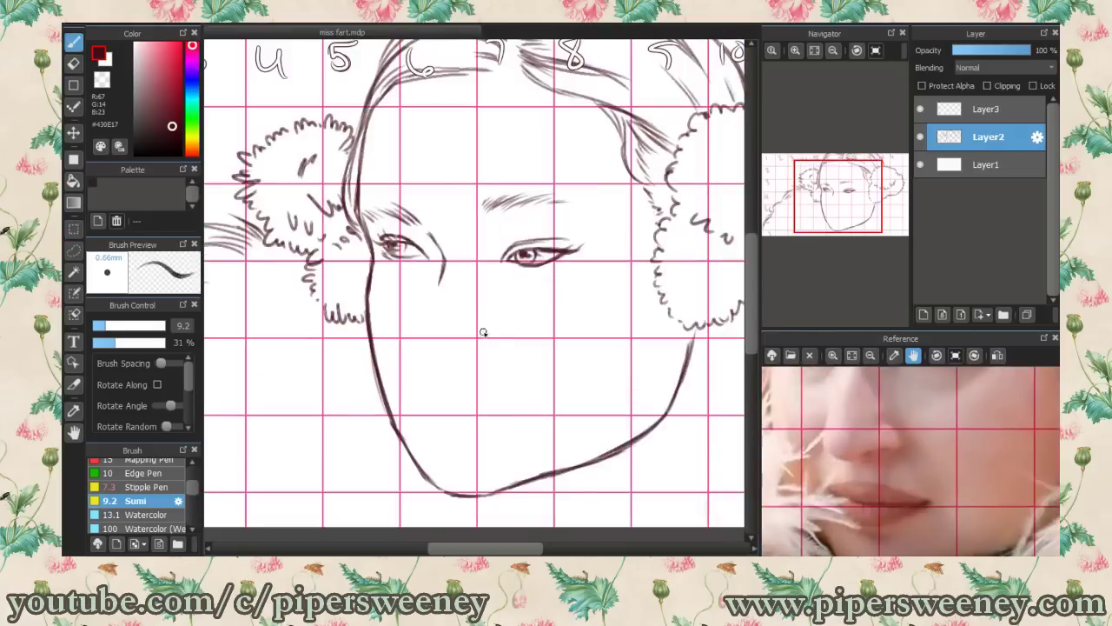
{"action": "left_click_drag", "start_coordinate": [483, 332], "coordinate": [492, 348]}
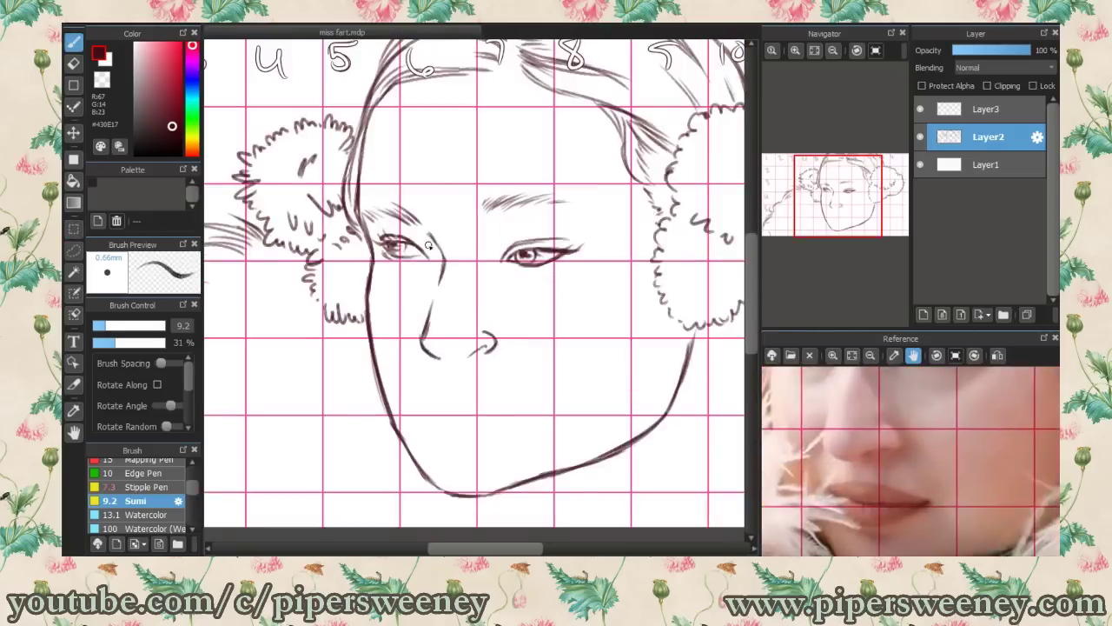
{"action": "key", "text": "ctrl+z"}
{"action": "left_click_drag", "start_coordinate": [420, 338], "coordinate": [439, 358]}
Step: Draw the mouth line below the nose, with short marks for the upper and lower lips
{"action": "left_click_drag", "start_coordinate": [447, 408], "coordinate": [472, 413]}
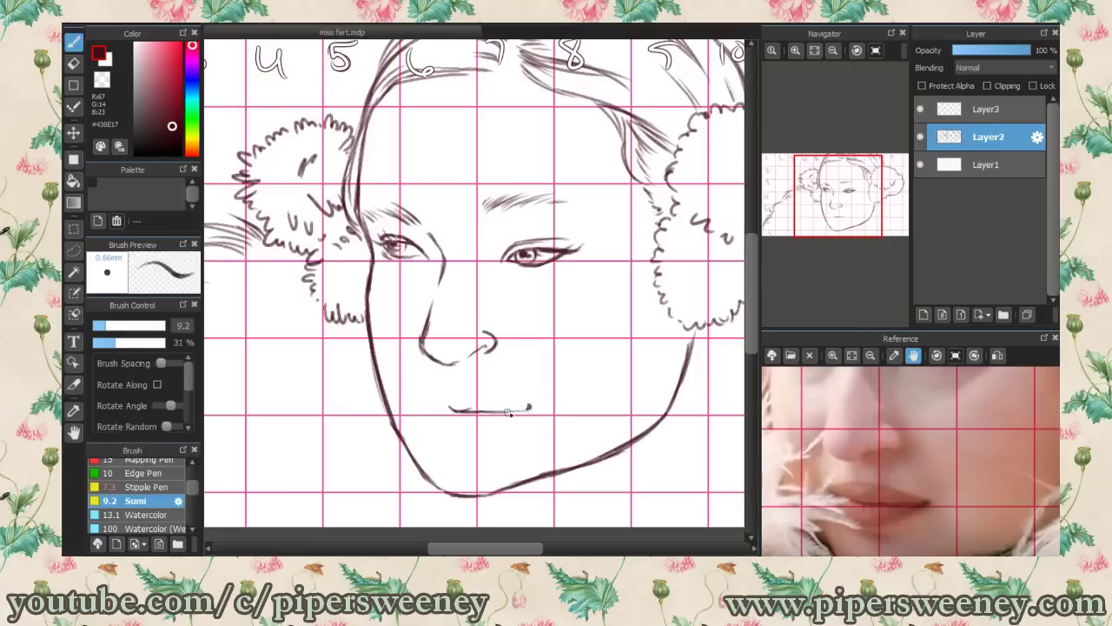
{"action": "left_click_drag", "start_coordinate": [443, 405], "coordinate": [422, 402]}
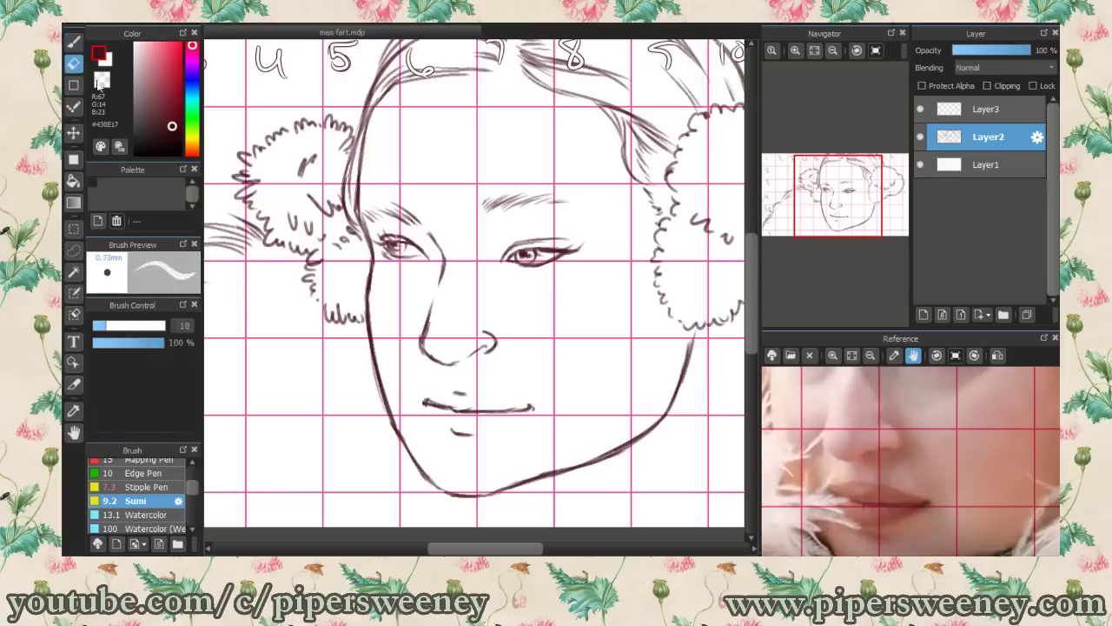
{"action": "key", "text": "ctrl+z"}
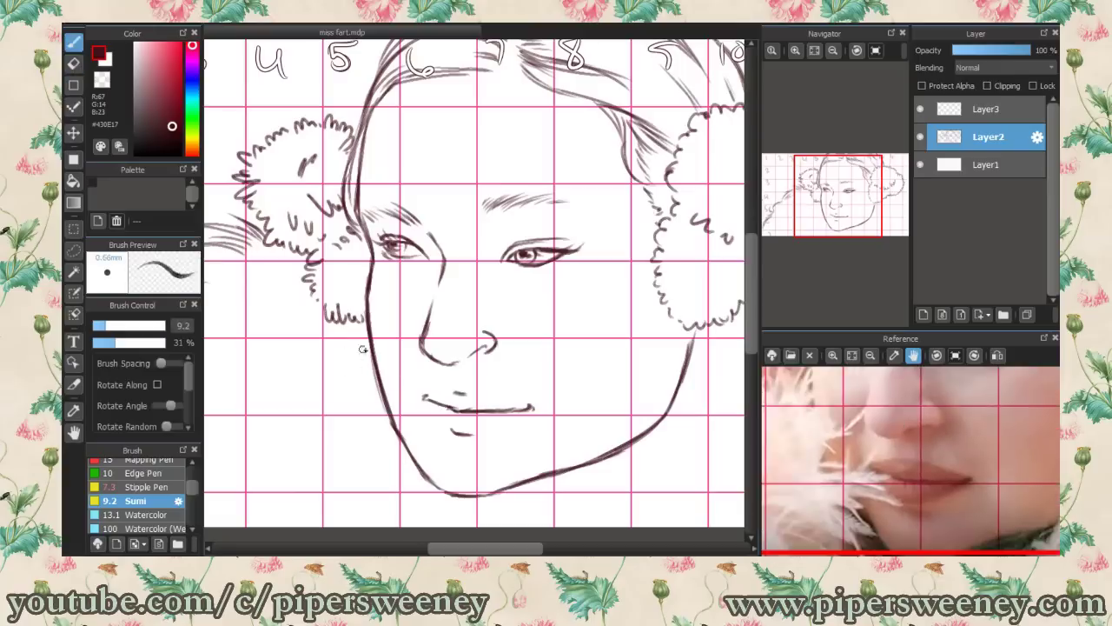
Step: Sketch feathery fur strokes over the far cheek and jaw, and erase the face outline where the feathers cross it
{"action": "mouse_move", "coordinate": [335, 306]}
{"action": "left_mouse_down"}
{"action": "mouse_move", "coordinate": [414, 409]}
{"action": "mouse_move", "coordinate": [395, 426]}
{"action": "mouse_move", "coordinate": [405, 511]}
{"action": "left_mouse_up"}
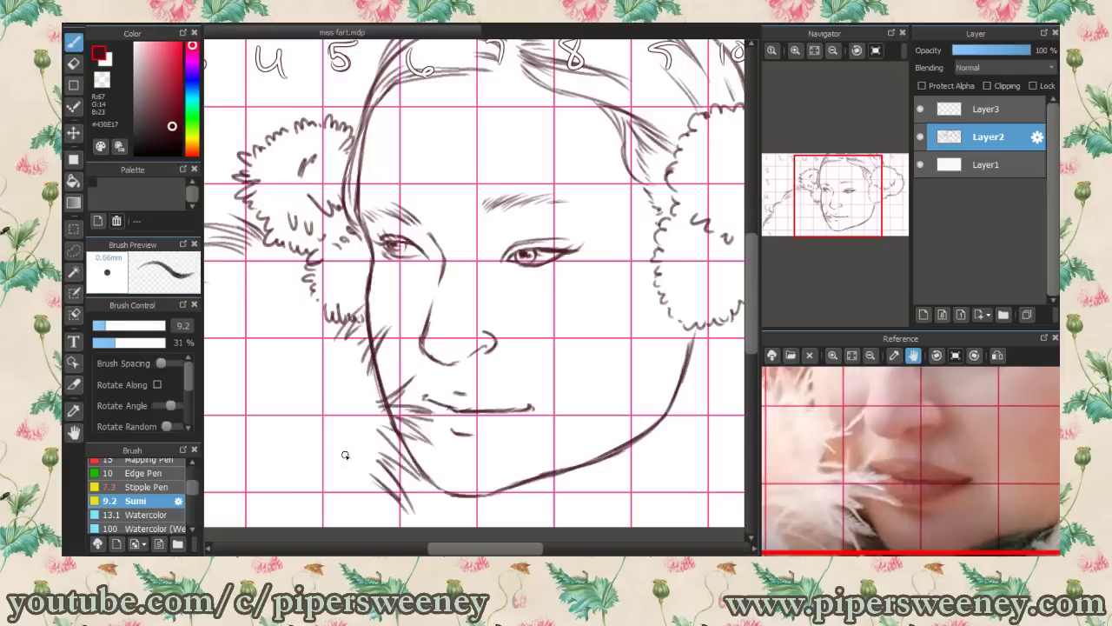
{"action": "key", "text": "e"}
{"action": "key", "text": "b"}
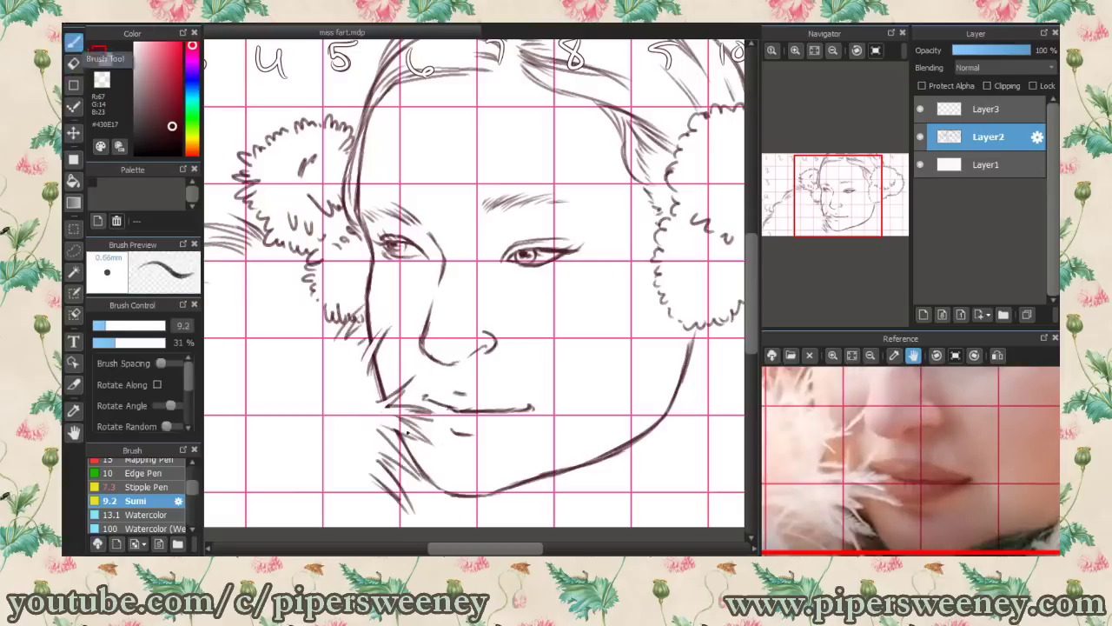
Step: Reinforce the near jawline and sketch feathery fur strokes over the lower cheek and below the jaw
{"action": "scroll", "coordinate": [547, 530], "scroll_direction": "right", "scroll_amount": 1}
{"action": "scroll", "coordinate": [585, 502], "scroll_direction": "right", "scroll_amount": 2}
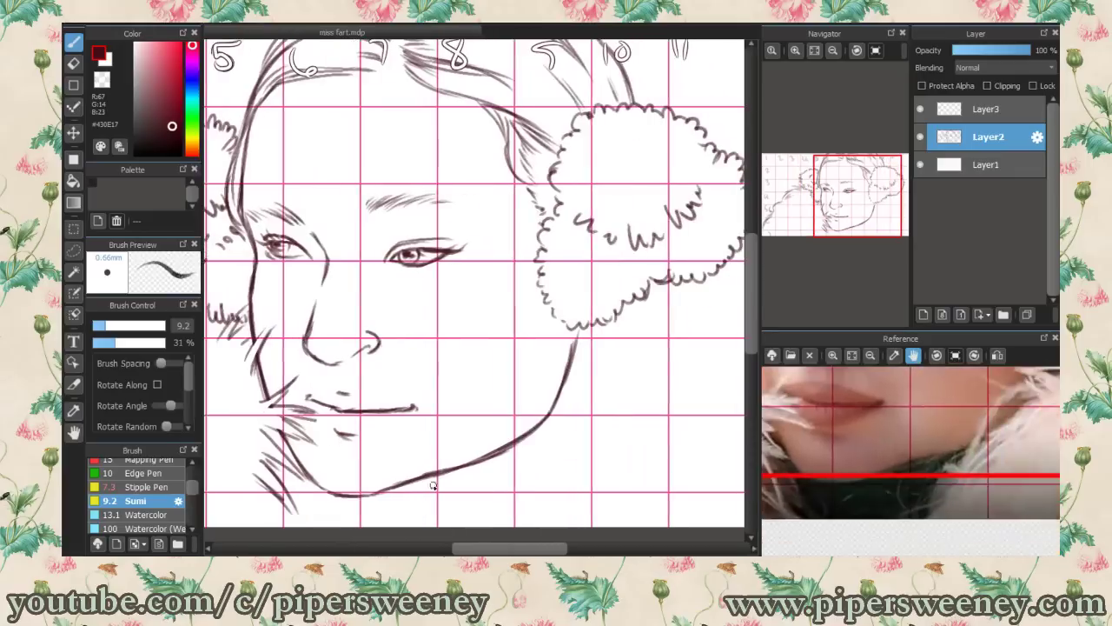
{"action": "mouse_move", "coordinate": [408, 489]}
{"action": "left_mouse_down"}
{"action": "mouse_move", "coordinate": [502, 458]}
{"action": "mouse_move", "coordinate": [535, 393]}
{"action": "left_mouse_up"}
{"action": "left_click_drag", "start_coordinate": [502, 439], "coordinate": [561, 395]}
{"action": "left_click_drag", "start_coordinate": [487, 497], "coordinate": [518, 452]}
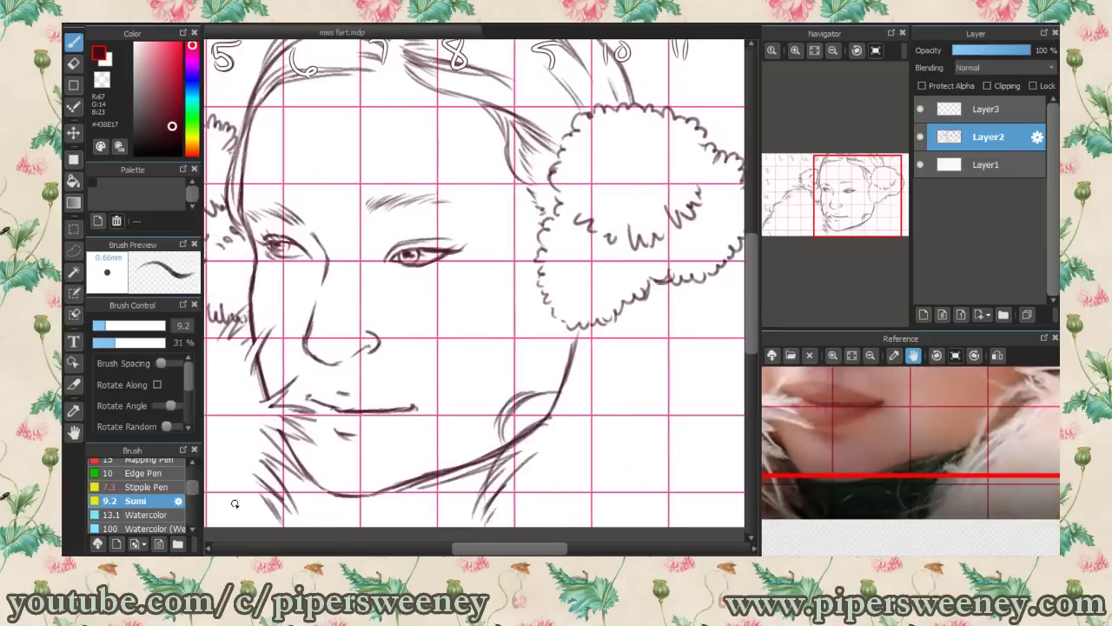
Step: Add more fur strokes under the chin and across the near jaw edge, matching the reference photo's collar
{"action": "scroll", "coordinate": [486, 512], "scroll_direction": "right", "scroll_amount": 2}
{"action": "scroll", "coordinate": [881, 496], "scroll_direction": "down", "scroll_amount": 2}
{"action": "scroll", "coordinate": [888, 409], "scroll_direction": "down", "scroll_amount": 1}
{"action": "scroll", "coordinate": [486, 391], "scroll_direction": "left", "scroll_amount": 1}
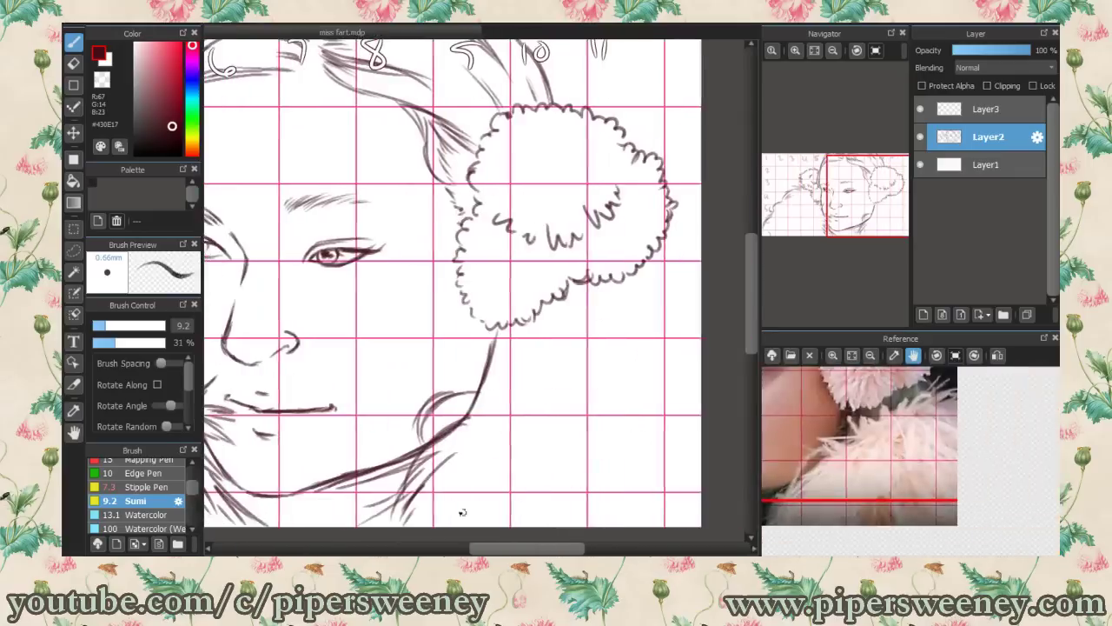
{"action": "mouse_move", "coordinate": [448, 414]}
{"action": "left_mouse_down"}
{"action": "mouse_move", "coordinate": [493, 370]}
{"action": "mouse_move", "coordinate": [488, 389]}
{"action": "left_mouse_up"}
{"action": "key", "text": "e"}
{"action": "key", "text": "p"}
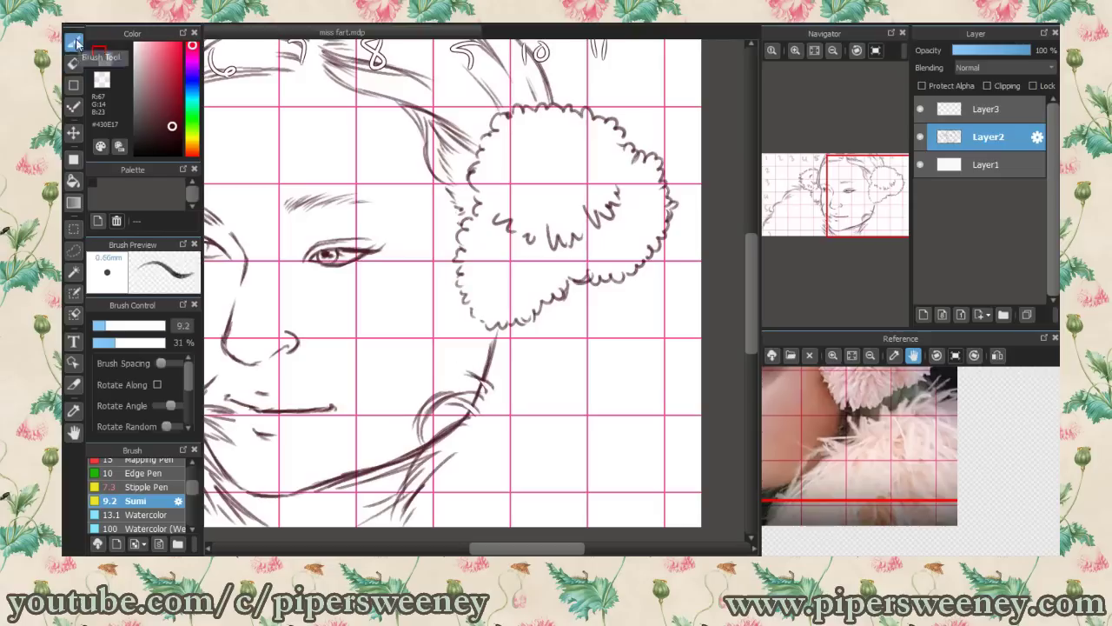
Step: Draw the feathery upper outline of the near coat shoulder beneath the large pom-pom, out to the canvas edge
{"action": "left_click_drag", "start_coordinate": [567, 313], "coordinate": [556, 341]}
{"action": "mouse_move", "coordinate": [591, 306]}
{"action": "left_mouse_down"}
{"action": "mouse_move", "coordinate": [574, 335]}
{"action": "mouse_move", "coordinate": [518, 335]}
{"action": "left_mouse_up"}
{"action": "left_click_drag", "start_coordinate": [526, 342], "coordinate": [492, 382]}
{"action": "left_click_drag", "start_coordinate": [669, 287], "coordinate": [591, 323]}
{"action": "left_click_drag", "start_coordinate": [700, 291], "coordinate": [608, 328]}
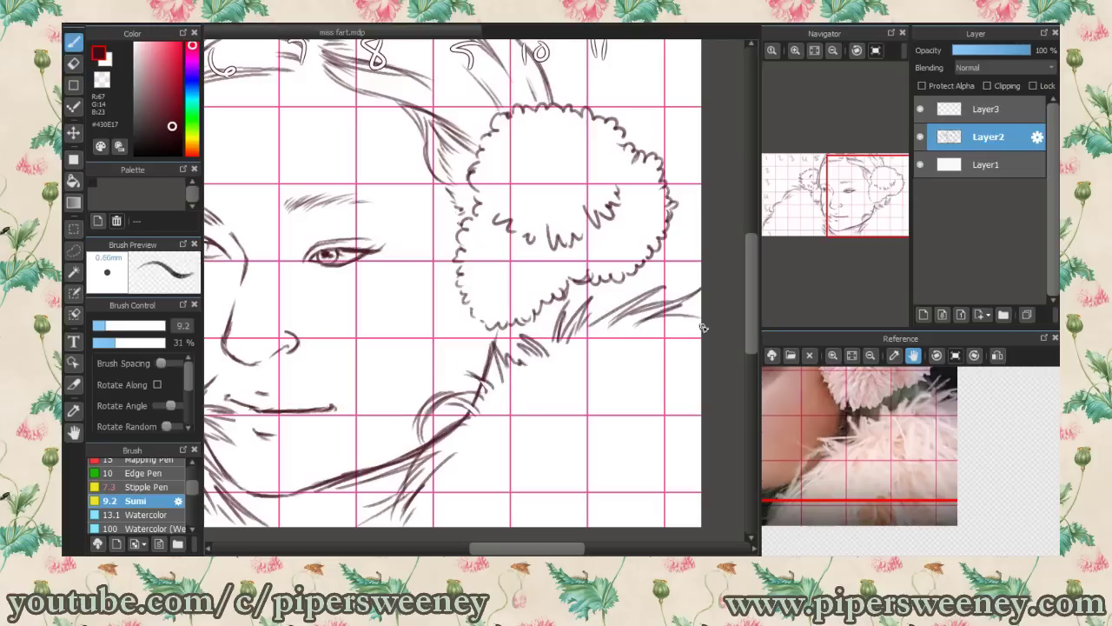
{"action": "left_click_drag", "start_coordinate": [700, 311], "coordinate": [657, 332]}
Step: Add a few short fur tufts inside the near shoulder of the coat
{"action": "left_click_drag", "start_coordinate": [535, 483], "coordinate": [547, 521]}
{"action": "left_click_drag", "start_coordinate": [601, 450], "coordinate": [660, 493]}
{"action": "left_click_drag", "start_coordinate": [672, 487], "coordinate": [678, 506]}
{"action": "mouse_move", "coordinate": [831, 54]}
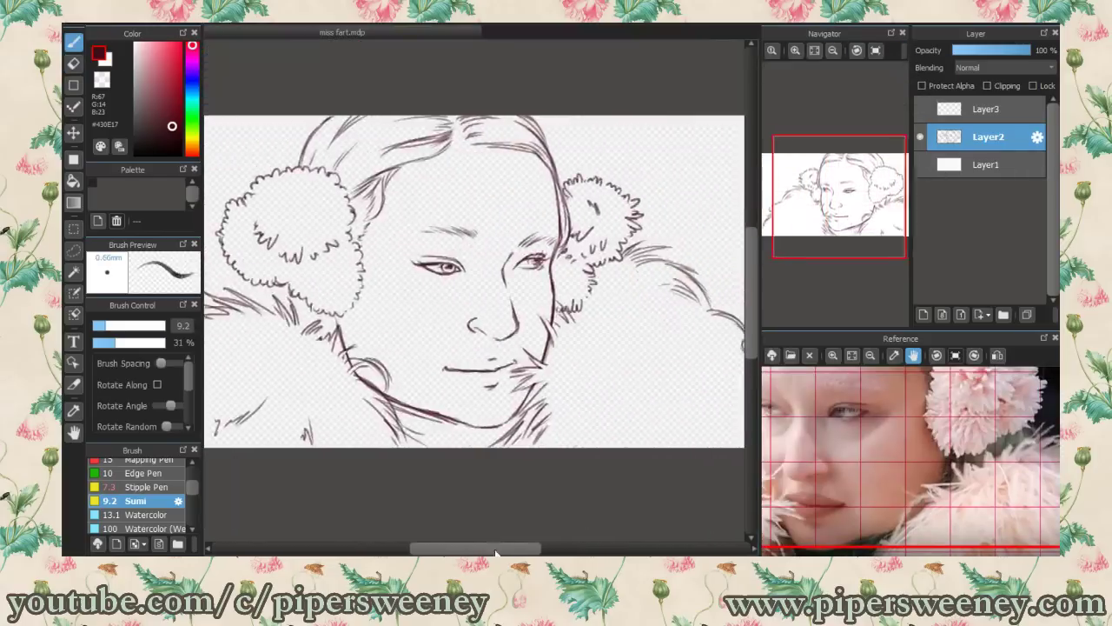
{"action": "mouse_move", "coordinate": [224, 184]}
{"action": "left_mouse_down"}
{"action": "mouse_move", "coordinate": [329, 139]}
{"action": "mouse_move", "coordinate": [240, 221]}
{"action": "mouse_move", "coordinate": [401, 130]}
{"action": "left_mouse_up"}
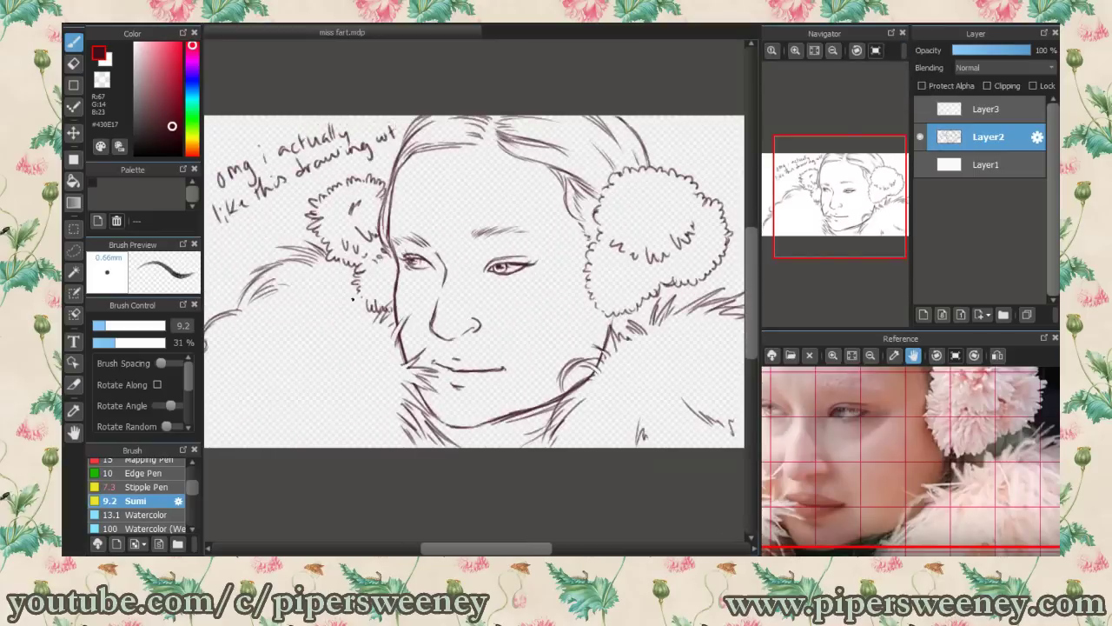
{"action": "key", "text": "ctrl+z"}
{"action": "key", "text": "ctrl+z"}
{"action": "key", "text": "ctrl+z"}
{"action": "key", "text": "ctrl+z"}
{"action": "key", "text": "ctrl+z"}
{"action": "key", "text": "ctrl+z"}
{"action": "key", "text": "ctrl+z"}
{"action": "key", "text": "ctrl+z"}
{"action": "key", "text": "ctrl+z"}
{"action": "key", "text": "ctrl+z"}
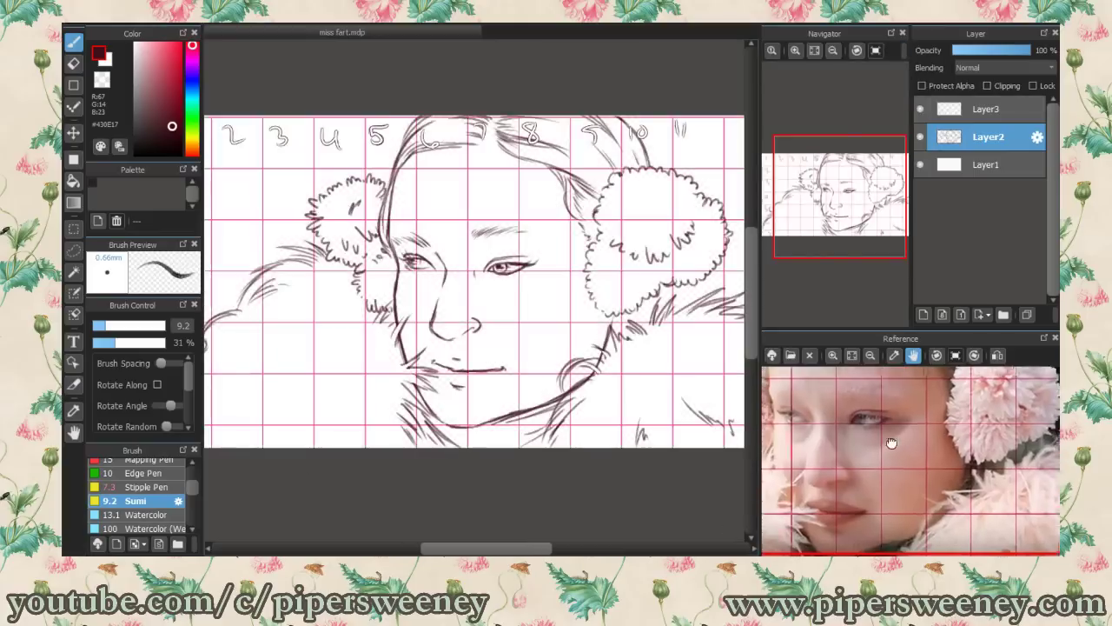
Step: Strengthen the near eyebrow with extra hair strokes and add lower lashes to the eyes
{"action": "left_click_drag", "start_coordinate": [483, 230], "coordinate": [513, 228]}
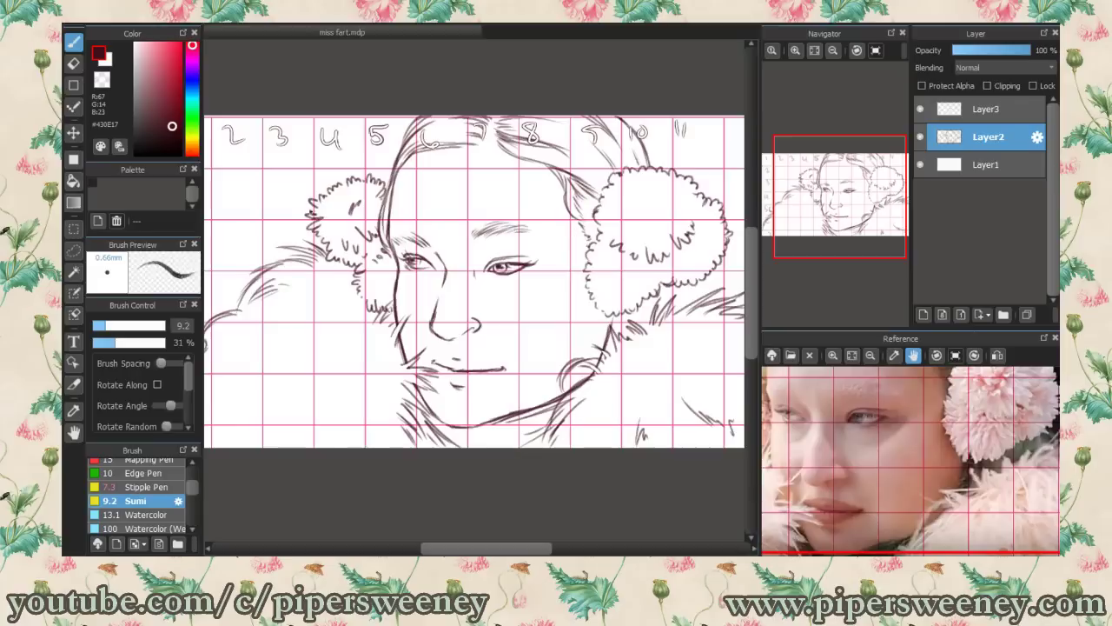
{"action": "key", "text": "e"}
{"action": "key", "text": "b"}
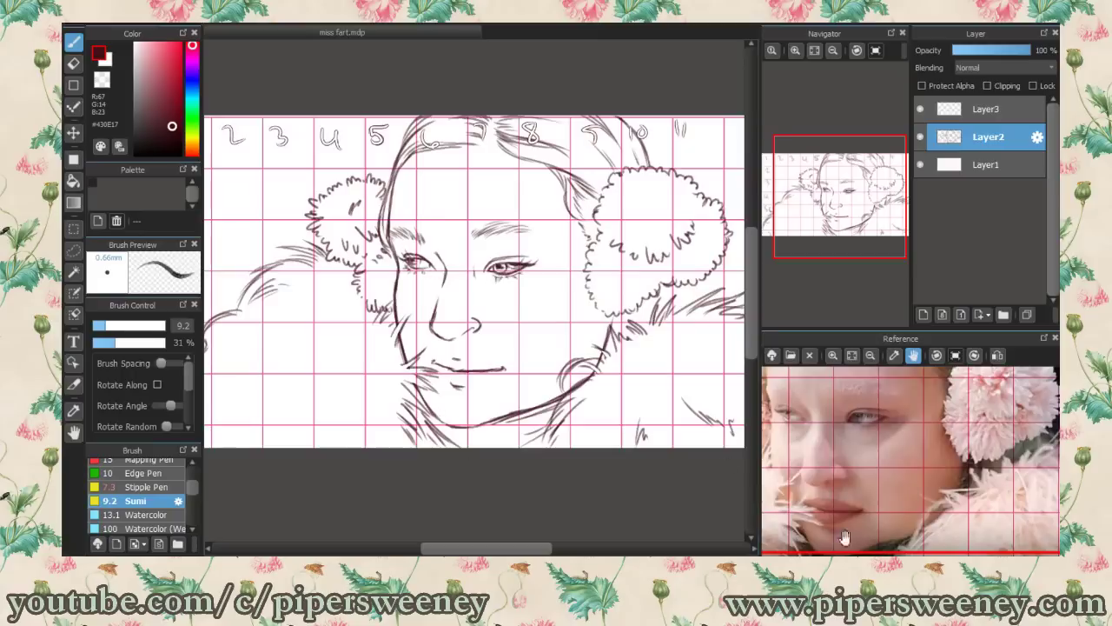
Step: Erase the face outline around the fur strokes beside the mouth and along the chin
{"action": "left_click_drag", "start_coordinate": [844, 537], "coordinate": [837, 511]}
{"action": "scroll", "coordinate": [466, 372], "scroll_direction": "up", "scroll_amount": 5}
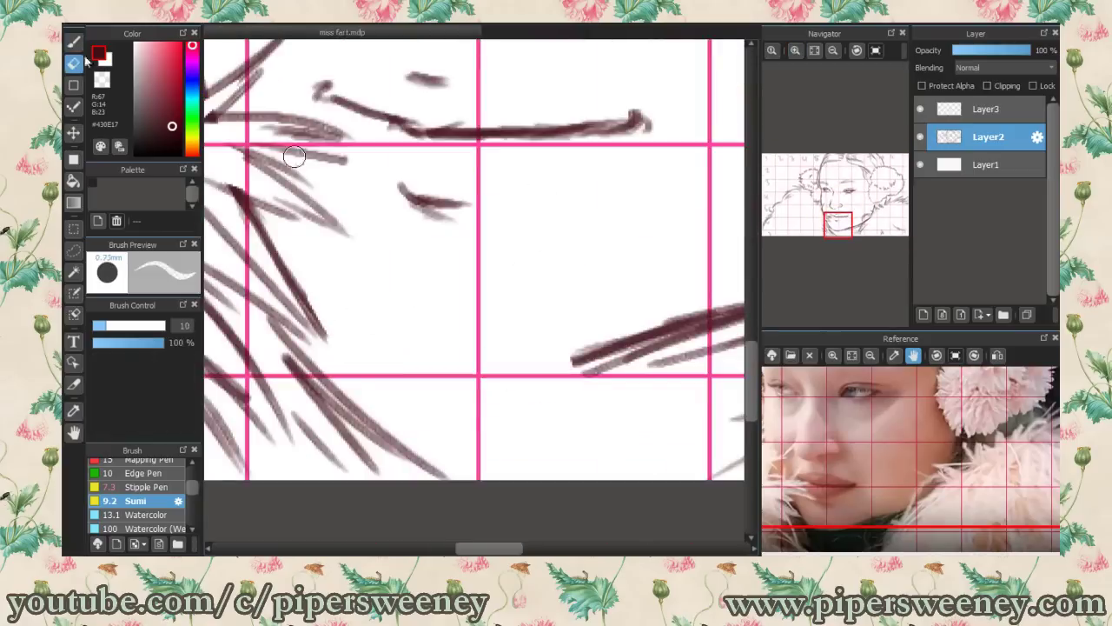
{"action": "scroll", "coordinate": [309, 301], "scroll_direction": "down", "scroll_amount": 5}
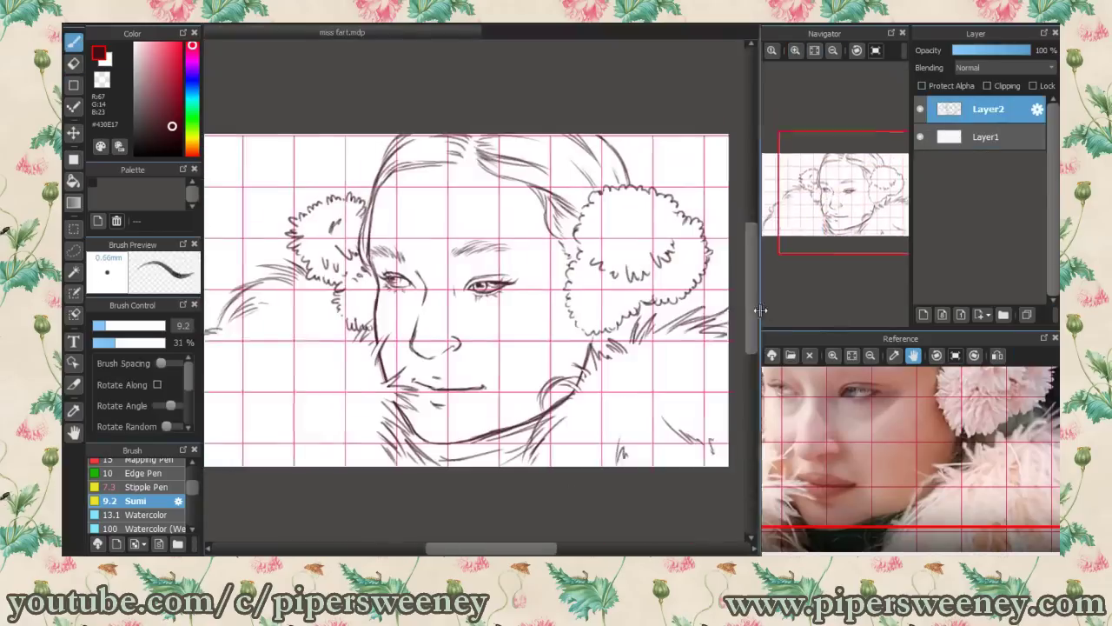
Step: Widen the navigator and reference area, and rename the sketch layer as "line art"
{"action": "left_click_drag", "start_coordinate": [760, 311], "coordinate": [708, 310]}
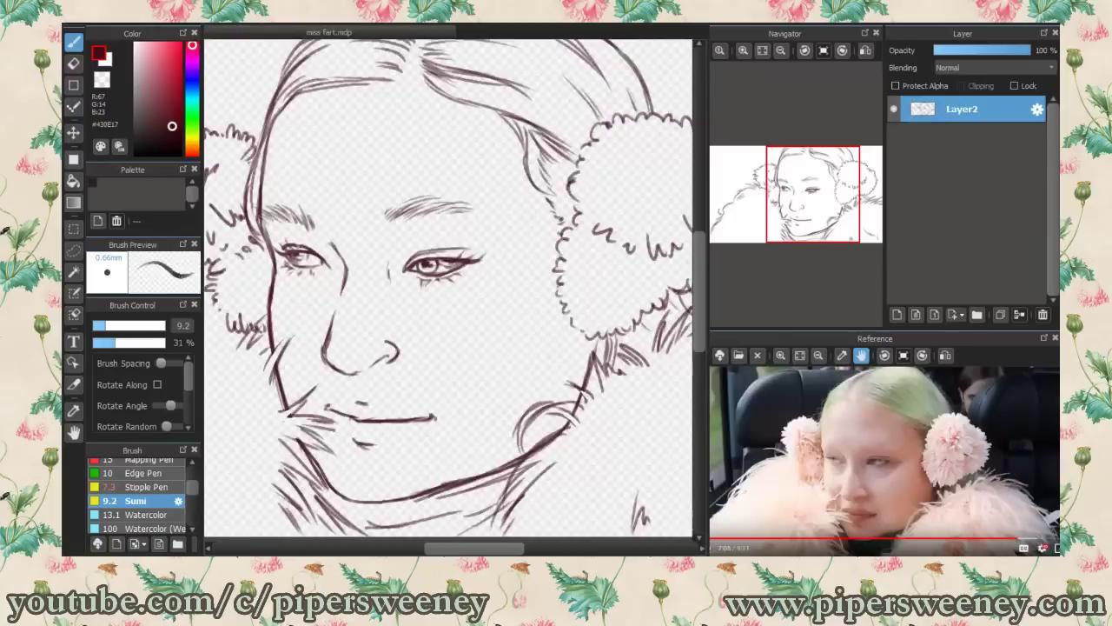
{"action": "double_click", "coordinate": [994, 106]}
{"action": "type", "text": "line art"}
{"action": "key", "text": "Return"}
Step: Paint the face's flat skin base in #DAC5C1 on Layer3, beneath the line art, with the Pen (Sharp) brush
{"action": "scroll", "coordinate": [139, 496], "scroll_direction": "up", "scroll_amount": 3}
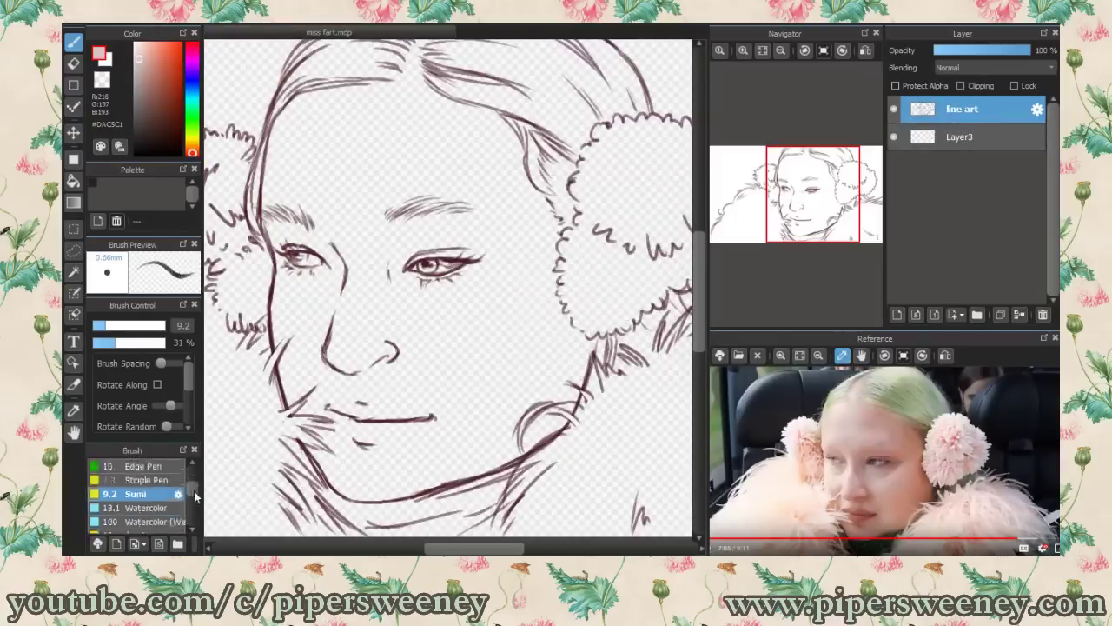
{"action": "left_click", "coordinate": [138, 493]}
{"action": "left_click", "coordinate": [962, 137]}
{"action": "left_click", "coordinate": [138, 506]}
{"action": "mouse_move", "coordinate": [278, 287]}
{"action": "left_mouse_down"}
{"action": "mouse_move", "coordinate": [373, 435]}
{"action": "mouse_move", "coordinate": [315, 171]}
{"action": "mouse_move", "coordinate": [434, 95]}
{"action": "left_mouse_up"}
{"action": "scroll", "coordinate": [698, 305], "scroll_direction": "up", "scroll_amount": 1}
{"action": "mouse_move", "coordinate": [486, 487]}
{"action": "left_mouse_down"}
{"action": "mouse_move", "coordinate": [521, 365]}
{"action": "mouse_move", "coordinate": [373, 286]}
{"action": "mouse_move", "coordinate": [391, 217]}
{"action": "left_mouse_up"}
Step: Fill the high collar below the chin with flat dark green-black #25281F
{"action": "left_click", "coordinate": [144, 137]}
{"action": "scroll", "coordinate": [435, 348], "scroll_direction": "down", "scroll_amount": 1}
{"action": "mouse_move", "coordinate": [287, 452]}
{"action": "left_mouse_down"}
{"action": "mouse_move", "coordinate": [313, 506]}
{"action": "mouse_move", "coordinate": [287, 473]}
{"action": "left_mouse_up"}
{"action": "key", "text": "bracketleft"}
{"action": "key", "text": "bracketleft"}
{"action": "key", "text": "bracketleft"}
{"action": "key", "text": "bracketleft"}
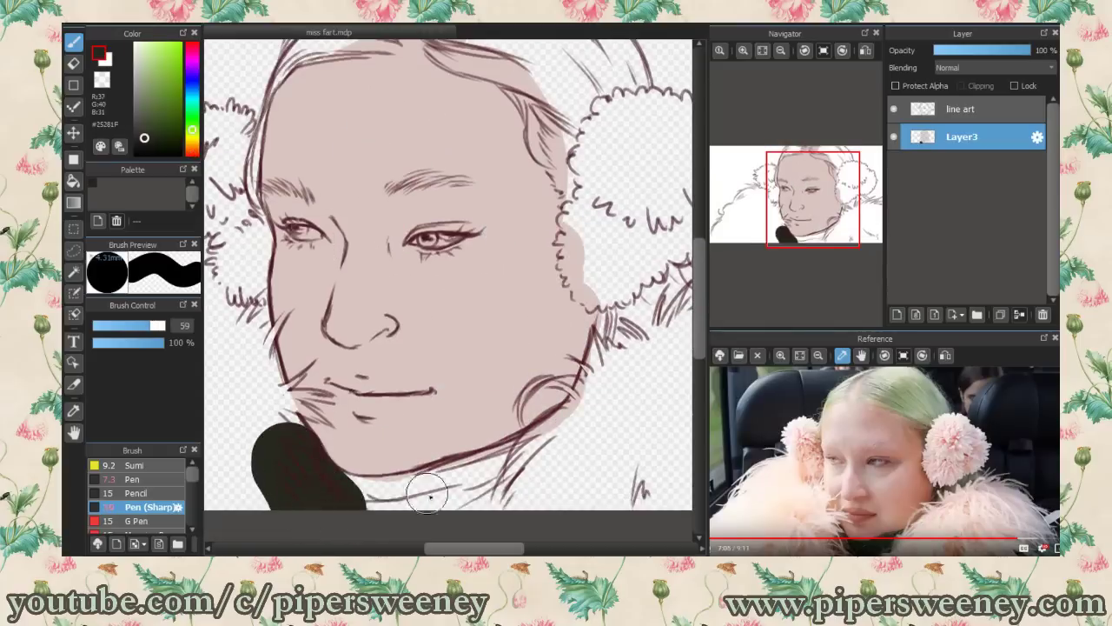
{"action": "left_click_drag", "start_coordinate": [426, 494], "coordinate": [321, 485]}
Step: Sample the coat colour from the reference photo and fill both sides of the fur coat with flat peach
{"action": "left_click", "coordinate": [933, 495]}
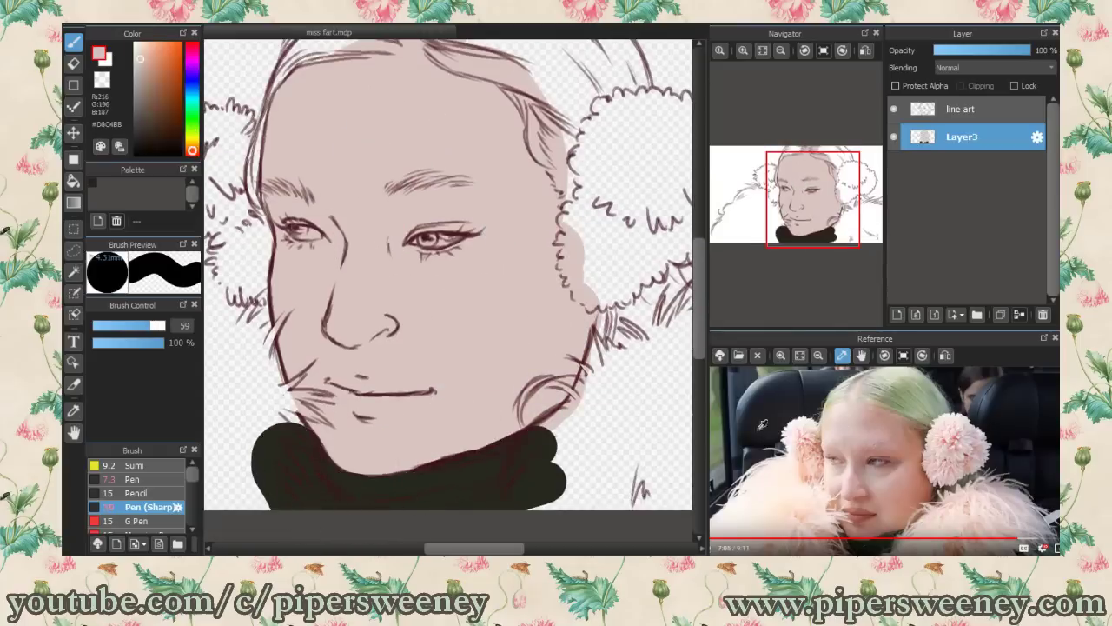
{"action": "mouse_move", "coordinate": [643, 435]}
{"action": "left_mouse_down"}
{"action": "mouse_move", "coordinate": [608, 487]}
{"action": "mouse_move", "coordinate": [553, 512]}
{"action": "left_mouse_up"}
{"action": "scroll", "coordinate": [551, 514], "scroll_direction": "right", "scroll_amount": 5}
{"action": "mouse_move", "coordinate": [670, 402]}
{"action": "left_mouse_down"}
{"action": "mouse_move", "coordinate": [437, 455]}
{"action": "mouse_move", "coordinate": [409, 409]}
{"action": "left_mouse_up"}
{"action": "left_click_drag", "start_coordinate": [530, 549], "coordinate": [426, 549]}
{"action": "mouse_move", "coordinate": [331, 391]}
{"action": "left_mouse_down"}
{"action": "mouse_move", "coordinate": [434, 527]}
{"action": "mouse_move", "coordinate": [576, 390]}
{"action": "mouse_move", "coordinate": [423, 248]}
{"action": "mouse_move", "coordinate": [335, 342]}
{"action": "mouse_move", "coordinate": [457, 293]}
{"action": "mouse_move", "coordinate": [405, 293]}
{"action": "left_mouse_up"}
{"action": "scroll", "coordinate": [405, 293], "scroll_direction": "right", "scroll_amount": 5}
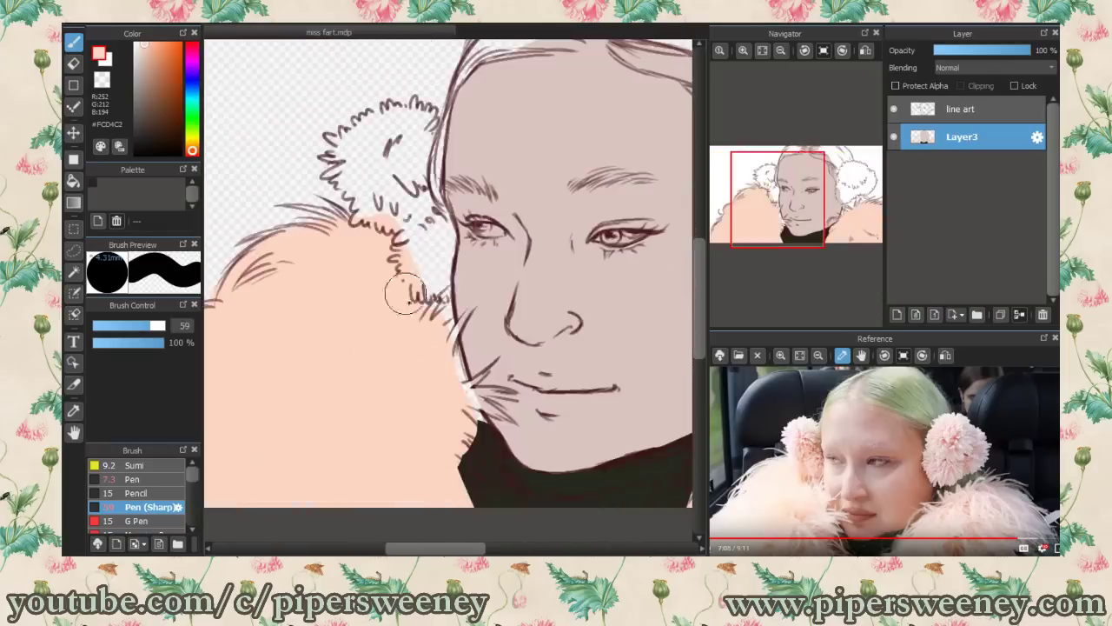
Step: Fill both pom-pom earmuffs with flat pale pink
{"action": "left_click", "coordinate": [405, 293], "text": "alt"}
{"action": "mouse_move", "coordinate": [383, 156]}
{"action": "left_mouse_down"}
{"action": "mouse_move", "coordinate": [426, 263]}
{"action": "mouse_move", "coordinate": [391, 139]}
{"action": "left_mouse_up"}
{"action": "scroll", "coordinate": [391, 139], "scroll_direction": "right", "scroll_amount": 5}
{"action": "mouse_move", "coordinate": [556, 252]}
{"action": "left_mouse_down"}
{"action": "mouse_move", "coordinate": [496, 218]}
{"action": "mouse_move", "coordinate": [574, 156]}
{"action": "mouse_move", "coordinate": [554, 211]}
{"action": "left_mouse_up"}
Step: Fill the hair with green #9AA382 sampled from the reference, using the Pencil brush for the far side strands
{"action": "scroll", "coordinate": [554, 211], "scroll_direction": "left", "scroll_amount": 5}
{"action": "left_click", "coordinate": [877, 391]}
{"action": "scroll", "coordinate": [435, 174], "scroll_direction": "up", "scroll_amount": 2}
{"action": "mouse_move", "coordinate": [417, 113]}
{"action": "left_mouse_down"}
{"action": "mouse_move", "coordinate": [609, 174]}
{"action": "mouse_move", "coordinate": [556, 260]}
{"action": "mouse_move", "coordinate": [282, 139]}
{"action": "mouse_move", "coordinate": [265, 178]}
{"action": "left_mouse_up"}
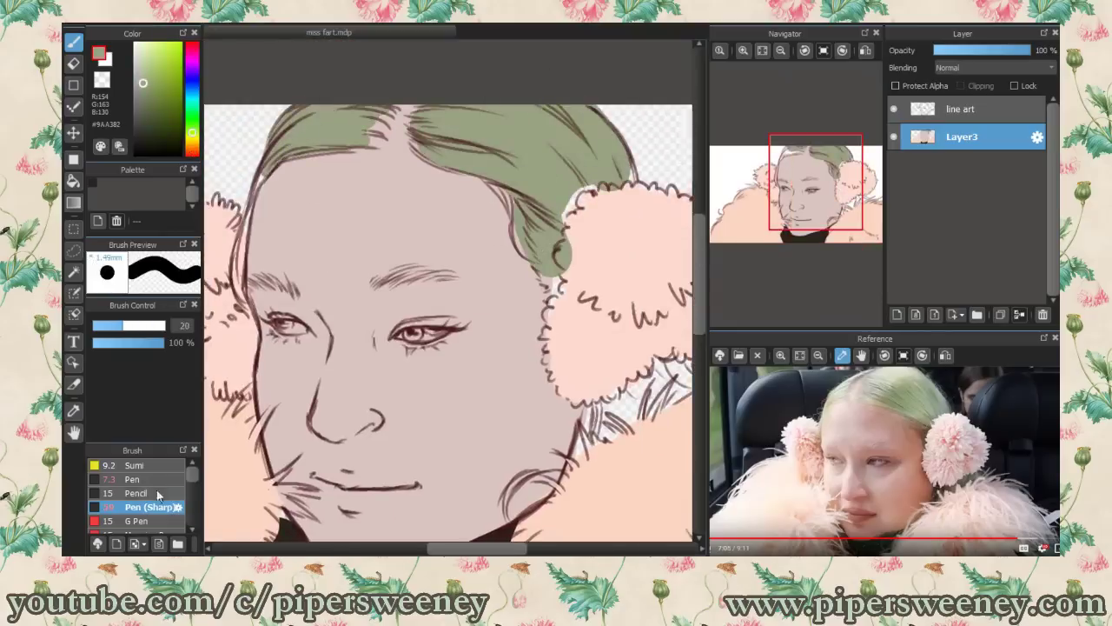
{"action": "left_click", "coordinate": [135, 493]}
{"action": "left_click_drag", "start_coordinate": [248, 243], "coordinate": [235, 300]}
{"action": "left_click_drag", "start_coordinate": [254, 208], "coordinate": [235, 312]}
Step: Paint the hair strands at the near temple in reddish brown
{"action": "left_click", "coordinate": [539, 256], "text": "alt"}
{"action": "mouse_move", "coordinate": [534, 256]}
{"action": "left_mouse_down"}
{"action": "mouse_move", "coordinate": [513, 208]}
{"action": "mouse_move", "coordinate": [483, 183]}
{"action": "left_mouse_up"}
{"action": "left_click", "coordinate": [428, 149], "text": "alt"}
Step: Fill the hair area between the near pom-pom and the coat with green #9AA382
{"action": "left_click", "coordinate": [565, 252], "text": "alt"}
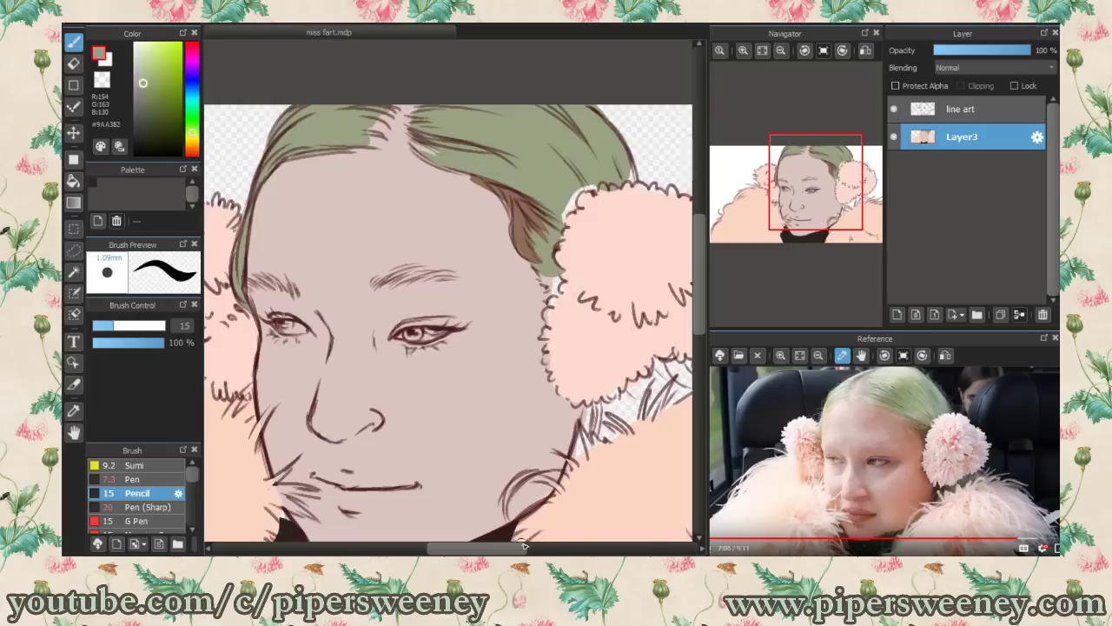
{"action": "scroll", "coordinate": [565, 252], "scroll_direction": "right", "scroll_amount": 5}
{"action": "left_click", "coordinate": [894, 108]}
{"action": "left_click", "coordinate": [893, 109]}
{"action": "scroll", "coordinate": [434, 305], "scroll_direction": "up", "scroll_amount": 3}
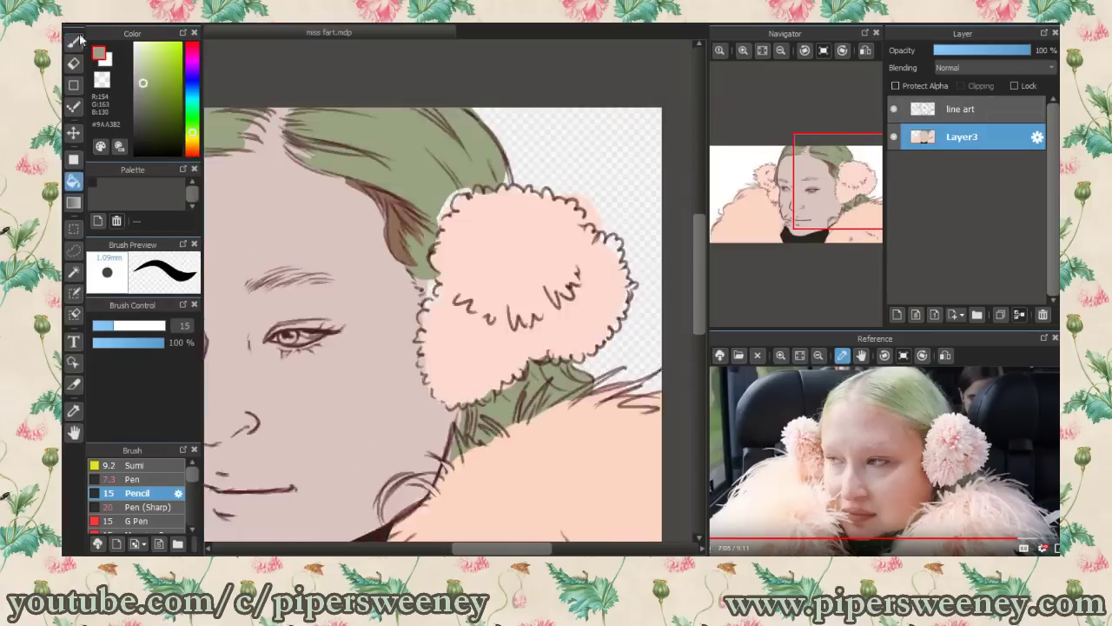
Step: Paint the upper and lower lips in flat red-brown #A15A4E
{"action": "scroll", "coordinate": [434, 304], "scroll_direction": "left", "scroll_amount": 3}
{"action": "left_click", "coordinate": [404, 471], "text": "alt"}
{"action": "mouse_move", "coordinate": [381, 470]}
{"action": "left_mouse_down"}
{"action": "mouse_move", "coordinate": [445, 469]}
{"action": "mouse_move", "coordinate": [452, 483]}
{"action": "mouse_move", "coordinate": [395, 509]}
{"action": "mouse_move", "coordinate": [420, 491]}
{"action": "mouse_move", "coordinate": [465, 491]}
{"action": "left_mouse_up"}
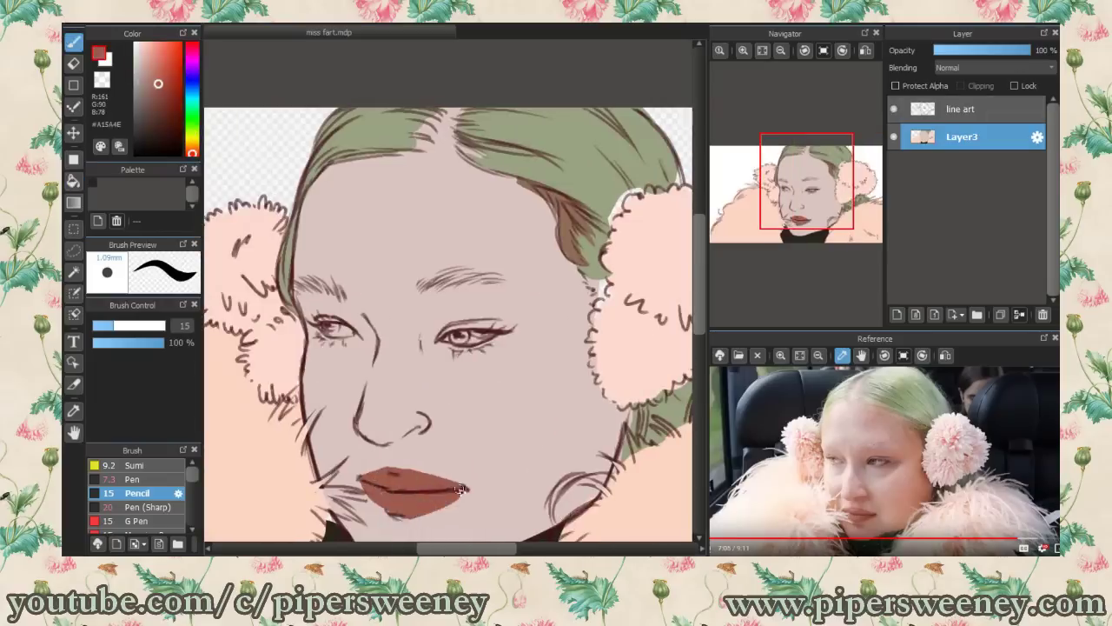
{"action": "left_click", "coordinate": [395, 488], "text": "alt"}
{"action": "mouse_move", "coordinate": [370, 478]}
{"action": "left_mouse_down"}
{"action": "mouse_move", "coordinate": [429, 483]}
{"action": "mouse_move", "coordinate": [388, 480]}
{"action": "mouse_move", "coordinate": [439, 504]}
{"action": "left_mouse_up"}
{"action": "left_click", "coordinate": [413, 511], "text": "alt"}
{"action": "mouse_move", "coordinate": [461, 452]}
{"action": "left_mouse_down"}
{"action": "mouse_move", "coordinate": [497, 415]}
{"action": "mouse_move", "coordinate": [569, 383]}
{"action": "left_mouse_up"}
{"action": "mouse_move", "coordinate": [458, 478]}
{"action": "left_mouse_down"}
{"action": "mouse_move", "coordinate": [506, 465]}
{"action": "mouse_move", "coordinate": [557, 508]}
{"action": "left_mouse_up"}
{"action": "key", "text": "ctrl+z"}
{"action": "key", "text": "ctrl+z"}
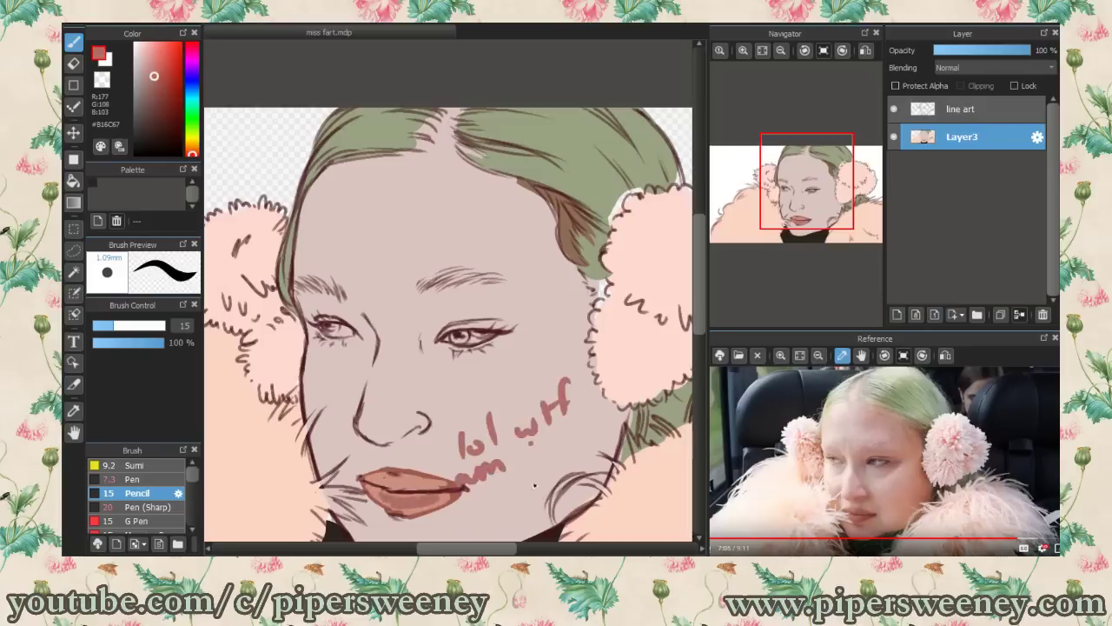
{"action": "key", "text": "ctrl+z"}
{"action": "key", "text": "ctrl+z"}
{"action": "key", "text": "ctrl+z"}
{"action": "key", "text": "ctrl+z"}
Step: Colour the eyes in muted greys sampled from the zoomed reference, including #786D6E and #564044
{"action": "left_click", "coordinate": [137, 69]}
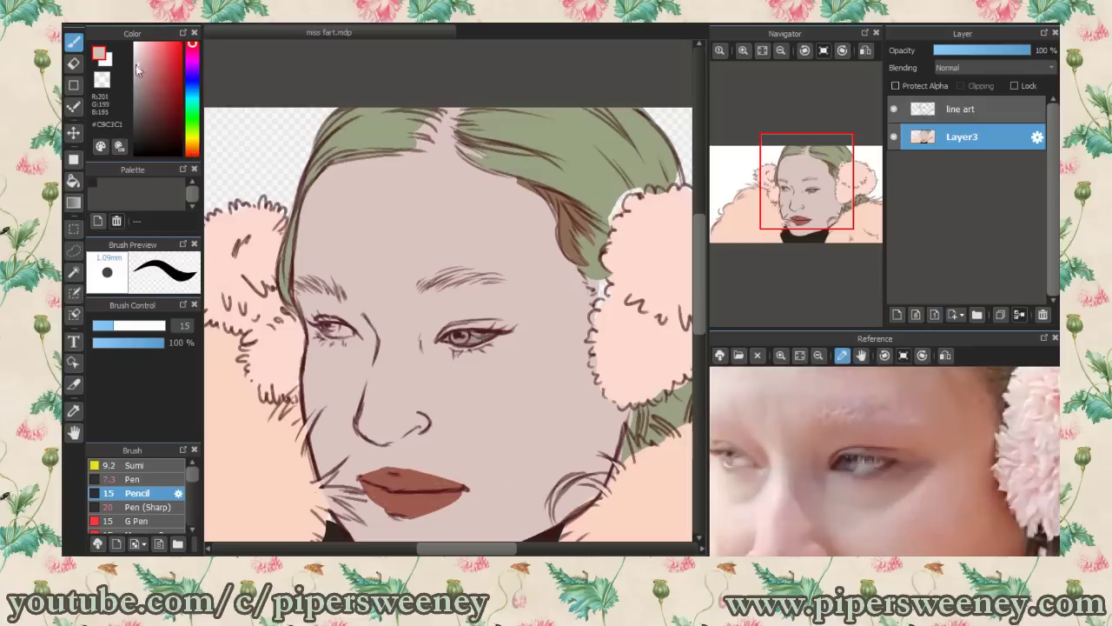
{"action": "left_click", "coordinate": [668, 414], "text": "alt"}
{"action": "left_click", "coordinate": [463, 335], "text": "alt"}
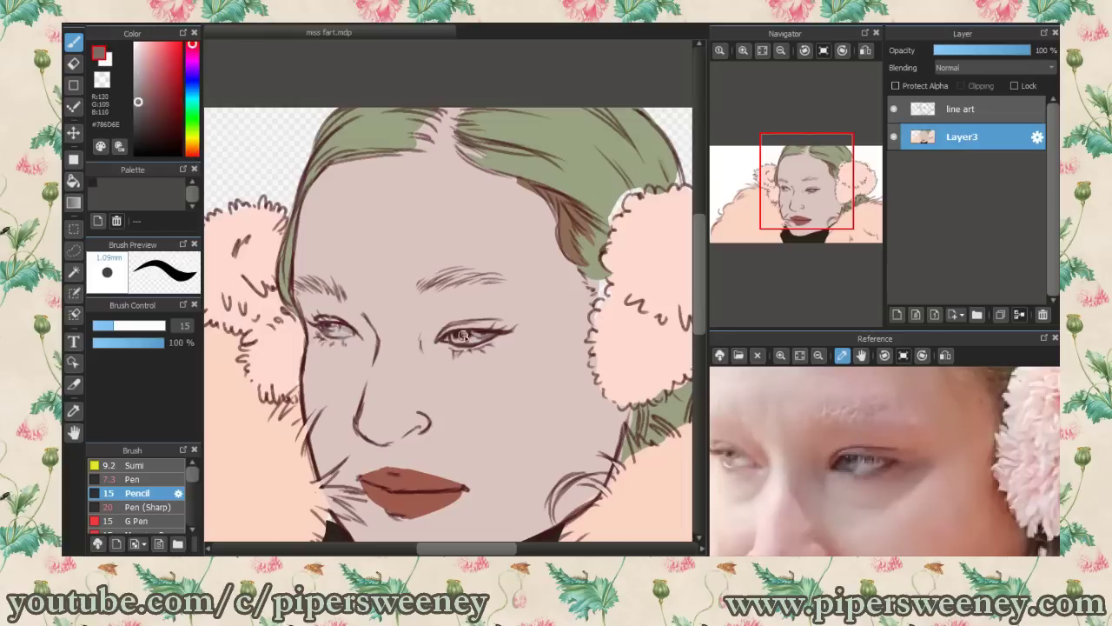
{"action": "left_click", "coordinate": [855, 459], "text": "alt"}
{"action": "left_click", "coordinate": [938, 462], "text": "alt"}
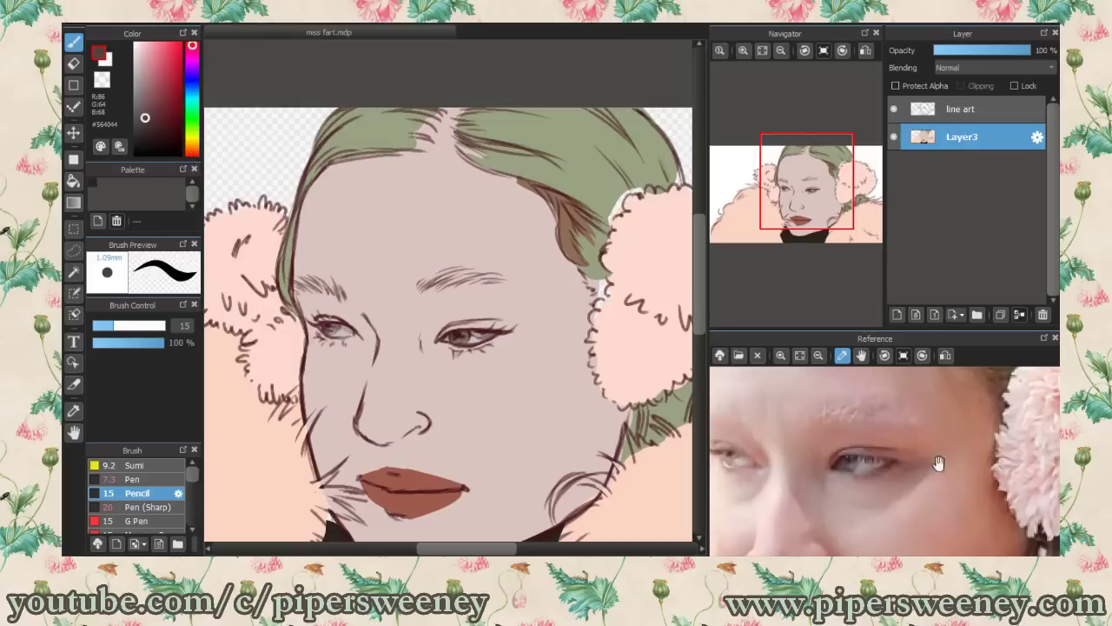
Step: Add a layer beneath Layer3 and fill the background with blue-grey #899399
{"action": "scroll", "coordinate": [634, 339], "scroll_direction": "down", "scroll_amount": 3}
{"action": "left_click", "coordinate": [897, 314]}
{"action": "left_click_drag", "start_coordinate": [962, 136], "coordinate": [962, 164]}
{"action": "left_click", "coordinate": [869, 391], "text": "alt"}
{"action": "left_click", "coordinate": [73, 180]}
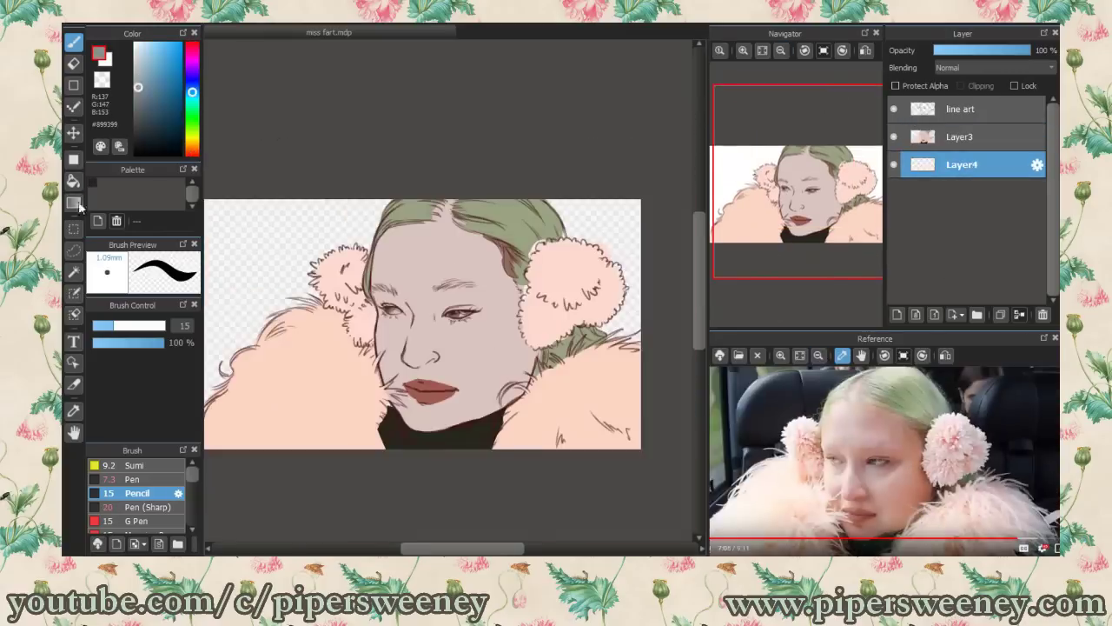
{"action": "left_click", "coordinate": [609, 261]}
Step: Refill the face on Layer3 with a lighter pink skin tone sampled from the reference photo
{"action": "left_click", "coordinate": [869, 470], "text": "alt"}
{"action": "left_click", "coordinate": [962, 137]}
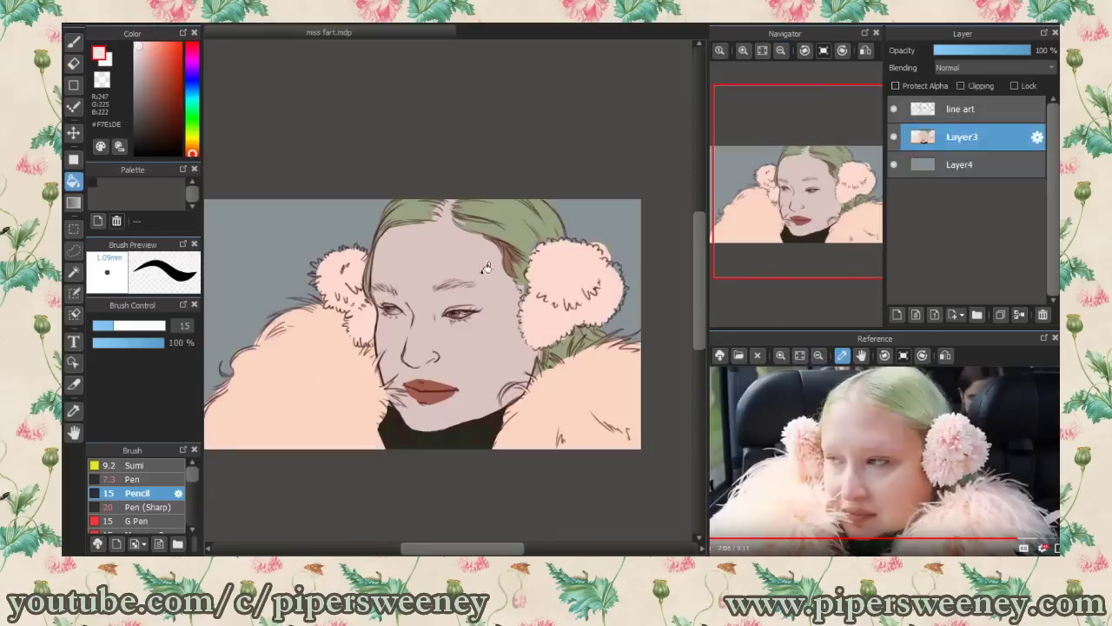
{"action": "left_click", "coordinate": [434, 331]}
{"action": "key", "text": "ctrl+z"}
{"action": "key", "text": "ctrl+z"}
{"action": "key", "text": "ctrl+y"}
{"action": "key", "text": "ctrl+y"}
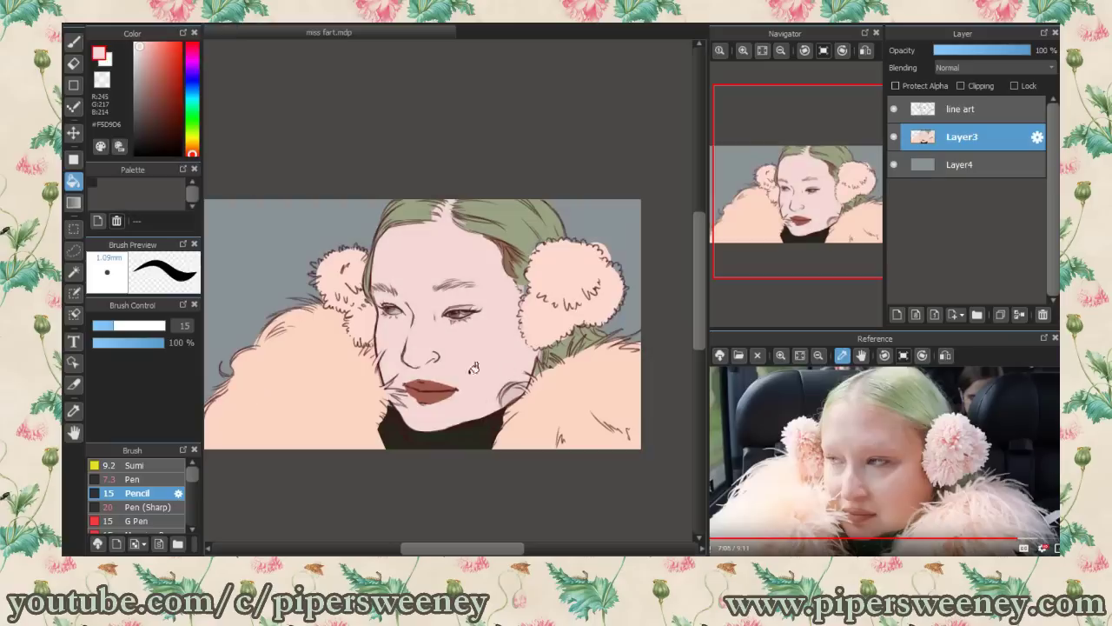
Step: Try shading the forehead, nose and near cheek in blush tones with the Sumi brush
{"action": "key", "text": "b"}
{"action": "left_click", "coordinate": [886, 488], "text": "alt"}
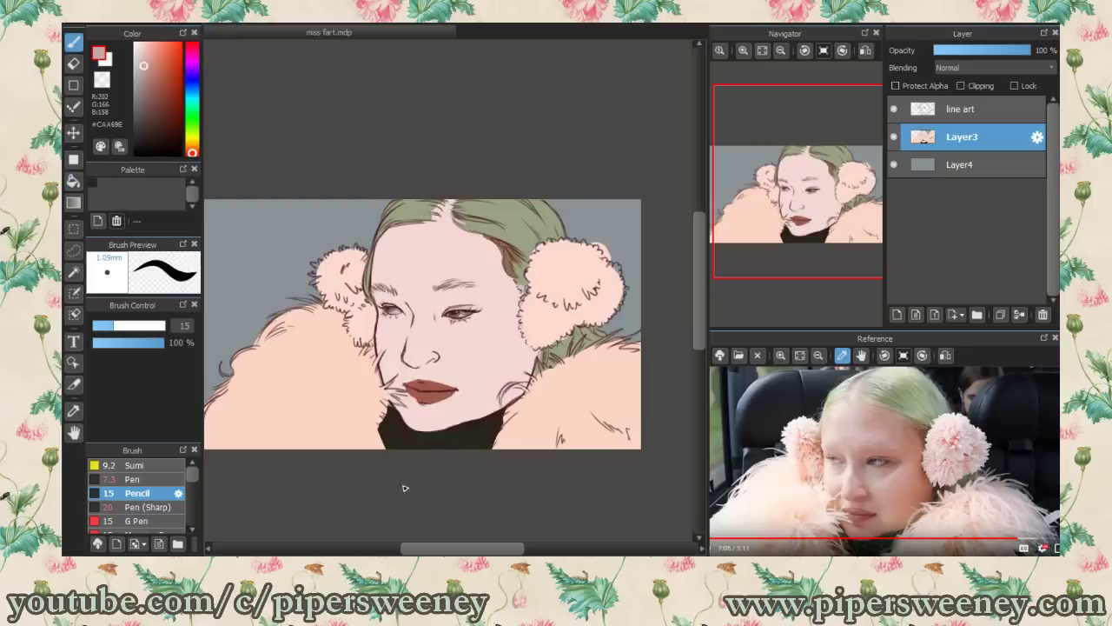
{"action": "left_click", "coordinate": [135, 465]}
{"action": "left_click_drag", "start_coordinate": [455, 241], "coordinate": [511, 365]}
{"action": "left_click_drag", "start_coordinate": [426, 323], "coordinate": [435, 352]}
{"action": "mouse_move", "coordinate": [491, 383]}
{"action": "left_mouse_down"}
{"action": "mouse_move", "coordinate": [517, 413]}
{"action": "mouse_move", "coordinate": [515, 348]}
{"action": "left_mouse_up"}
{"action": "key", "text": "ctrl+z"}
{"action": "key", "text": "ctrl+z"}
{"action": "key", "text": "ctrl+z"}
{"action": "key", "text": "ctrl+z"}
{"action": "key", "text": "ctrl+z"}
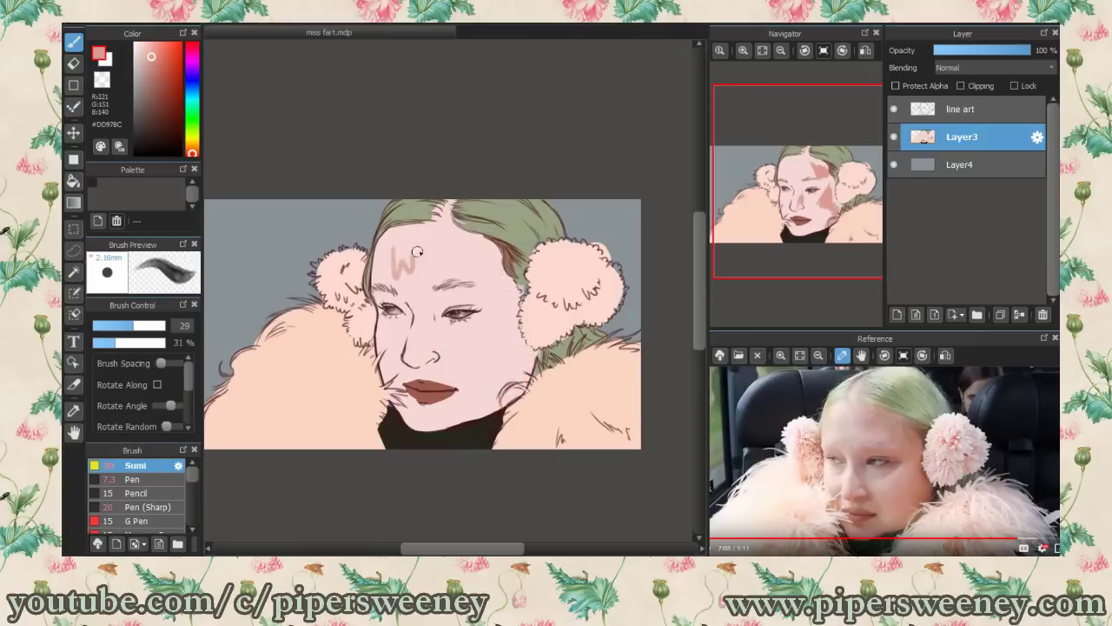
Step: Try shading the near side of the face from forehead to jaw with the Acrylic brush at 19% opacity
{"action": "scroll", "coordinate": [139, 495], "scroll_direction": "down", "scroll_amount": 3}
{"action": "left_click", "coordinate": [139, 515]}
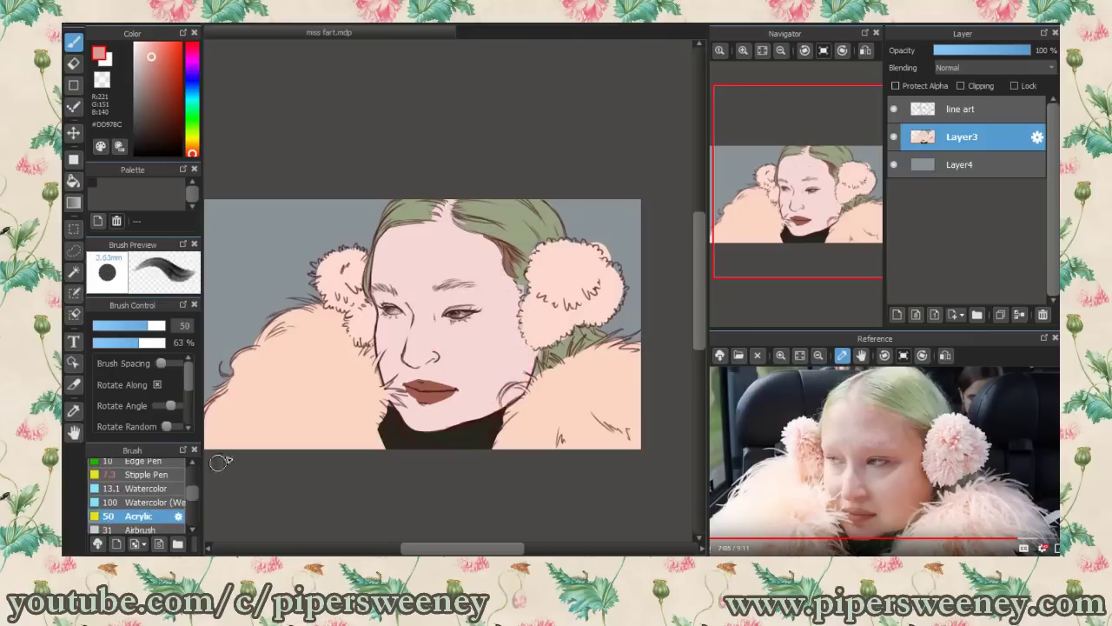
{"action": "left_click", "coordinate": [107, 343]}
{"action": "left_click_drag", "start_coordinate": [483, 252], "coordinate": [526, 382]}
{"action": "mouse_move", "coordinate": [448, 235]}
{"action": "left_mouse_down"}
{"action": "mouse_move", "coordinate": [494, 250]}
{"action": "mouse_move", "coordinate": [521, 376]}
{"action": "mouse_move", "coordinate": [491, 408]}
{"action": "mouse_move", "coordinate": [514, 359]}
{"action": "left_mouse_up"}
{"action": "left_click", "coordinate": [519, 374], "text": "alt"}
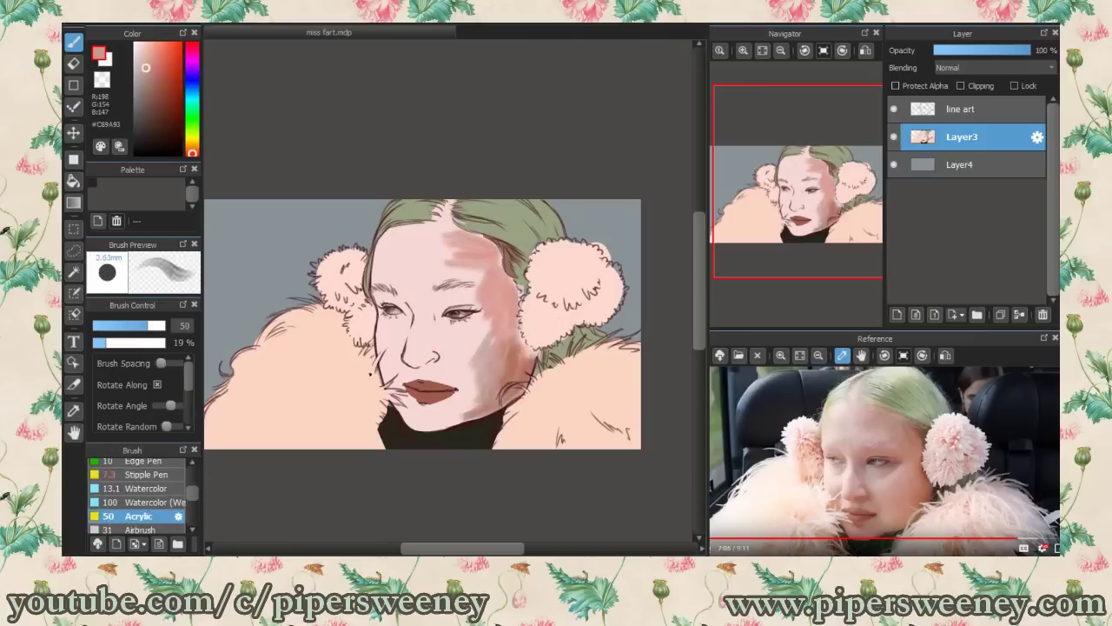
{"action": "left_click_drag", "start_coordinate": [239, 404], "coordinate": [310, 422]}
{"action": "key", "text": "ctrl+z"}
{"action": "key", "text": "ctrl+z"}
Step: Add a layer between the line art and Layer3, widen the brush panels and test Acrylic shading on the forehead
{"action": "key", "text": "ctrl+shift+n"}
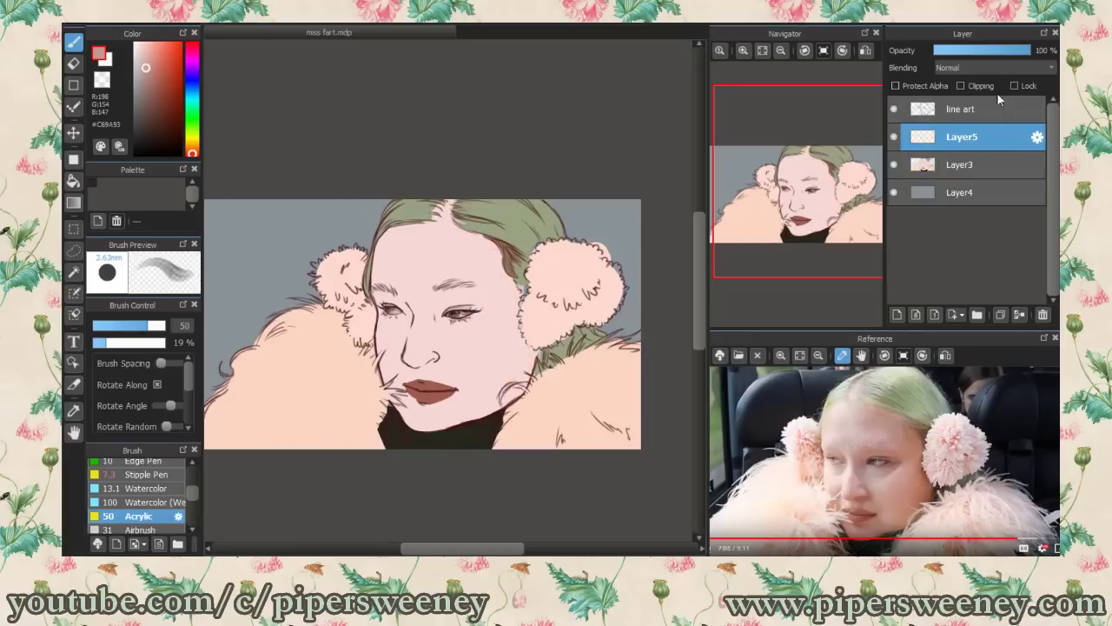
{"action": "left_click", "coordinate": [100, 342]}
{"action": "scroll", "coordinate": [139, 382], "scroll_direction": "down", "scroll_amount": 2}
{"action": "left_click_drag", "start_coordinate": [202, 347], "coordinate": [226, 348]}
{"action": "mouse_move", "coordinate": [495, 246]}
{"action": "left_mouse_down"}
{"action": "mouse_move", "coordinate": [515, 280]}
{"action": "mouse_move", "coordinate": [546, 278]}
{"action": "mouse_move", "coordinate": [518, 284]}
{"action": "mouse_move", "coordinate": [488, 267]}
{"action": "mouse_move", "coordinate": [485, 237]}
{"action": "mouse_move", "coordinate": [508, 269]}
{"action": "left_mouse_up"}
Step: Edit the Acrylic brush's settings and try a test stroke across the coat
{"action": "left_click", "coordinate": [203, 516]}
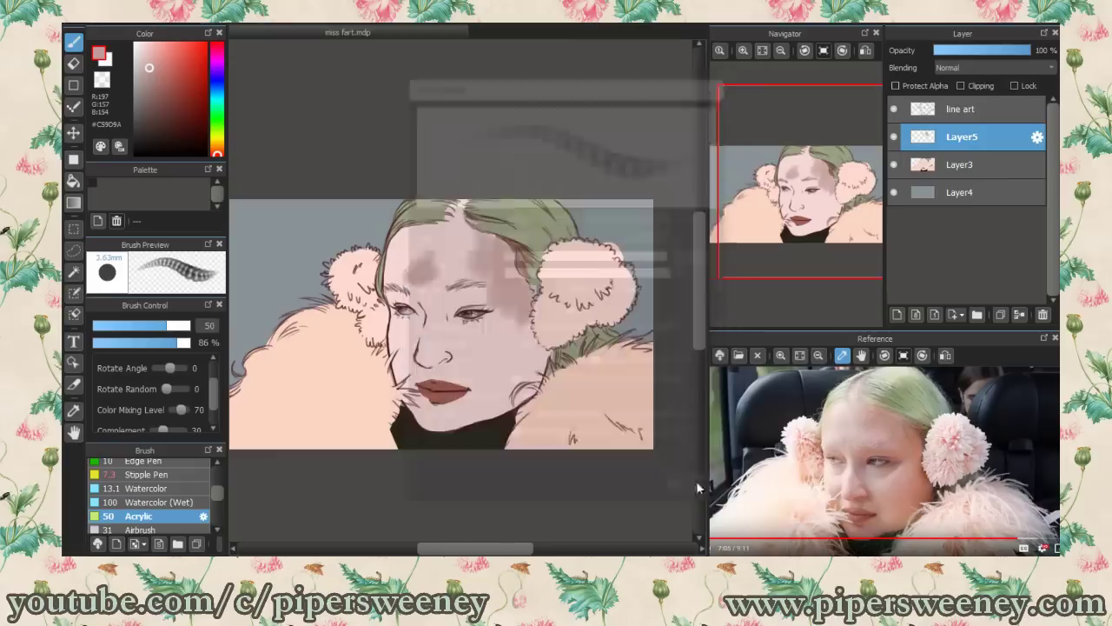
{"action": "left_click_drag", "start_coordinate": [270, 365], "coordinate": [374, 408]}
{"action": "key", "text": "ctrl+z"}
{"action": "key", "text": "ctrl+z"}
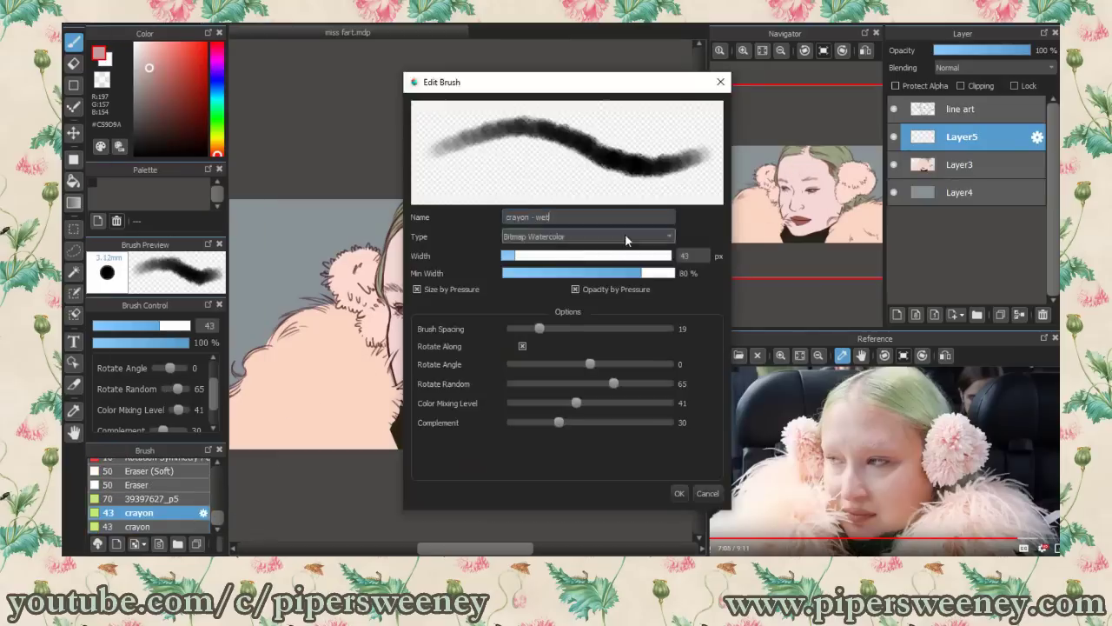
Step: Set the "crayon - wet" brush to spacing 10, rotate angle -1, rotate random 72 and colour mixing 55, with 25% opacity
{"action": "mouse_move", "coordinate": [528, 328]}
{"action": "left_mouse_down"}
{"action": "mouse_move", "coordinate": [571, 328]}
{"action": "mouse_move", "coordinate": [527, 329]}
{"action": "left_mouse_up"}
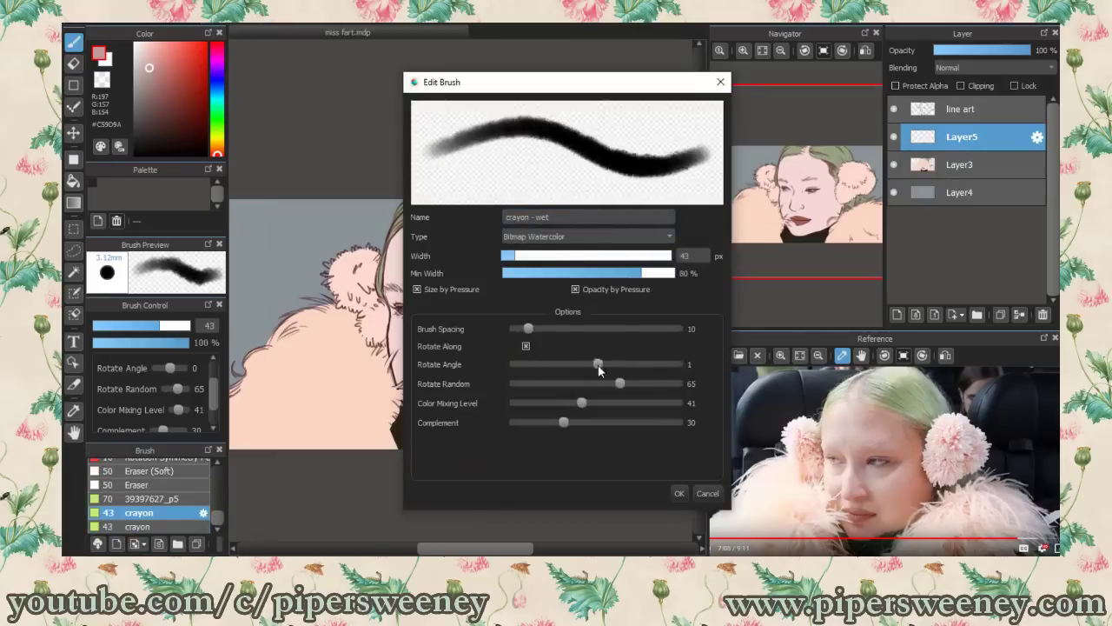
{"action": "left_click_drag", "start_coordinate": [596, 364], "coordinate": [600, 364]}
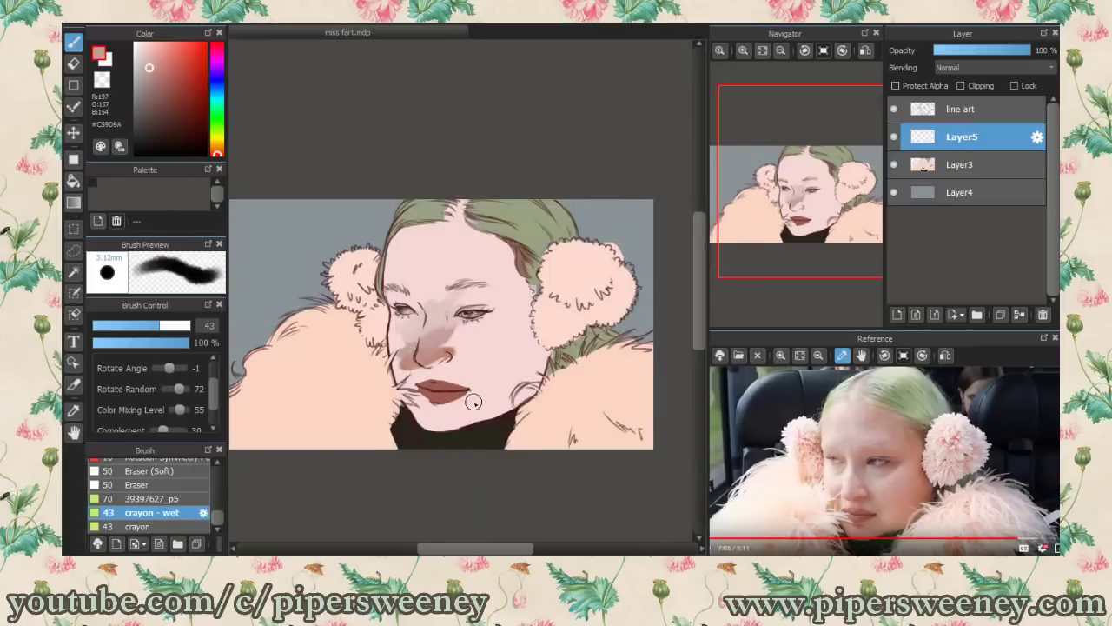
{"action": "key", "text": "ctrl+z"}
{"action": "left_click_drag", "start_coordinate": [509, 330], "coordinate": [522, 343]}
{"action": "left_click_drag", "start_coordinate": [155, 342], "coordinate": [116, 342]}
Step: Try shading the near cheek, temple, forehead and nose in brownish pink tones with the crayon - wet brush at 25% opacity
{"action": "left_click_drag", "start_coordinate": [521, 313], "coordinate": [504, 369]}
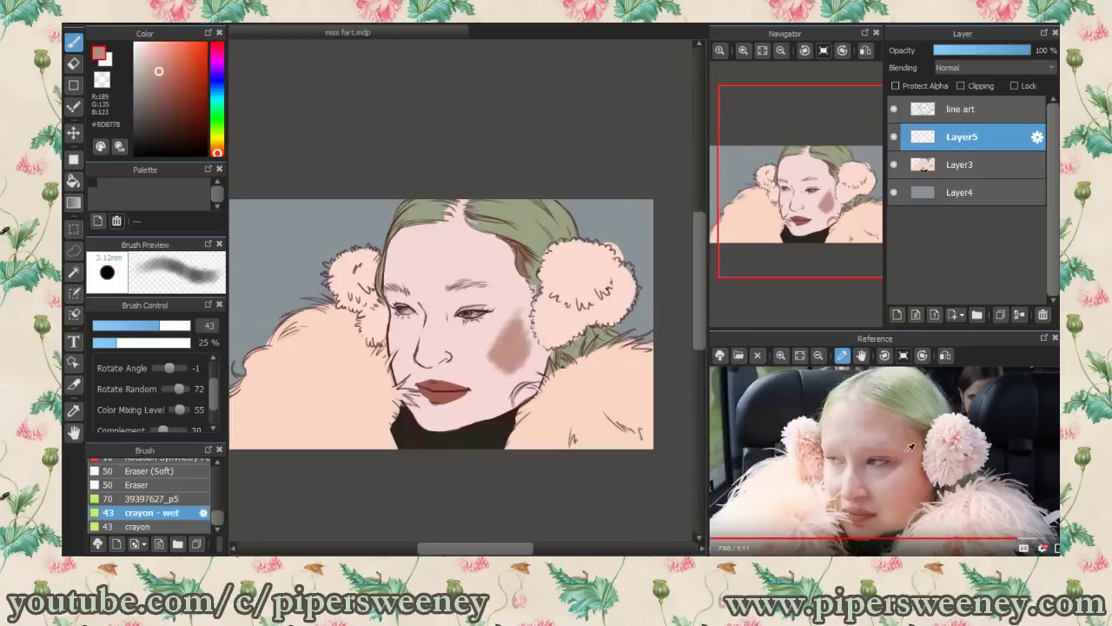
{"action": "mouse_move", "coordinate": [504, 295]}
{"action": "left_mouse_down"}
{"action": "mouse_move", "coordinate": [452, 300]}
{"action": "mouse_move", "coordinate": [525, 265]}
{"action": "mouse_move", "coordinate": [491, 236]}
{"action": "mouse_move", "coordinate": [460, 278]}
{"action": "mouse_move", "coordinate": [521, 244]}
{"action": "mouse_move", "coordinate": [452, 221]}
{"action": "left_mouse_up"}
{"action": "left_click", "coordinate": [469, 261], "text": "alt"}
{"action": "left_click_drag", "start_coordinate": [454, 285], "coordinate": [454, 213]}
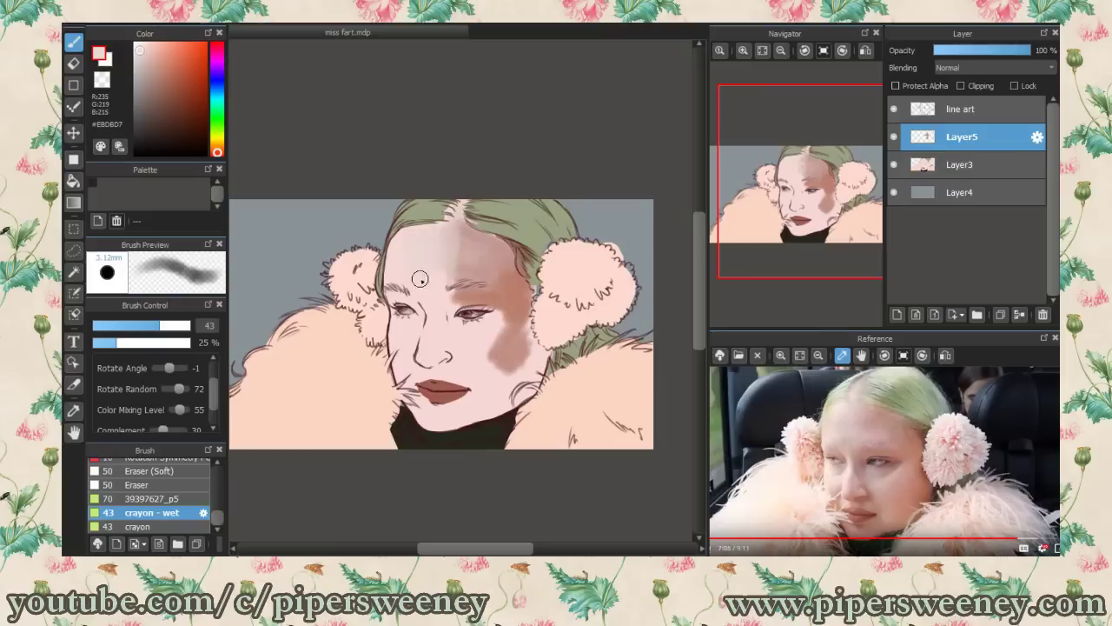
{"action": "left_click", "coordinate": [499, 347], "text": "alt"}
{"action": "mouse_move", "coordinate": [439, 291]}
{"action": "left_mouse_down"}
{"action": "mouse_move", "coordinate": [443, 352]}
{"action": "mouse_move", "coordinate": [408, 365]}
{"action": "left_mouse_up"}
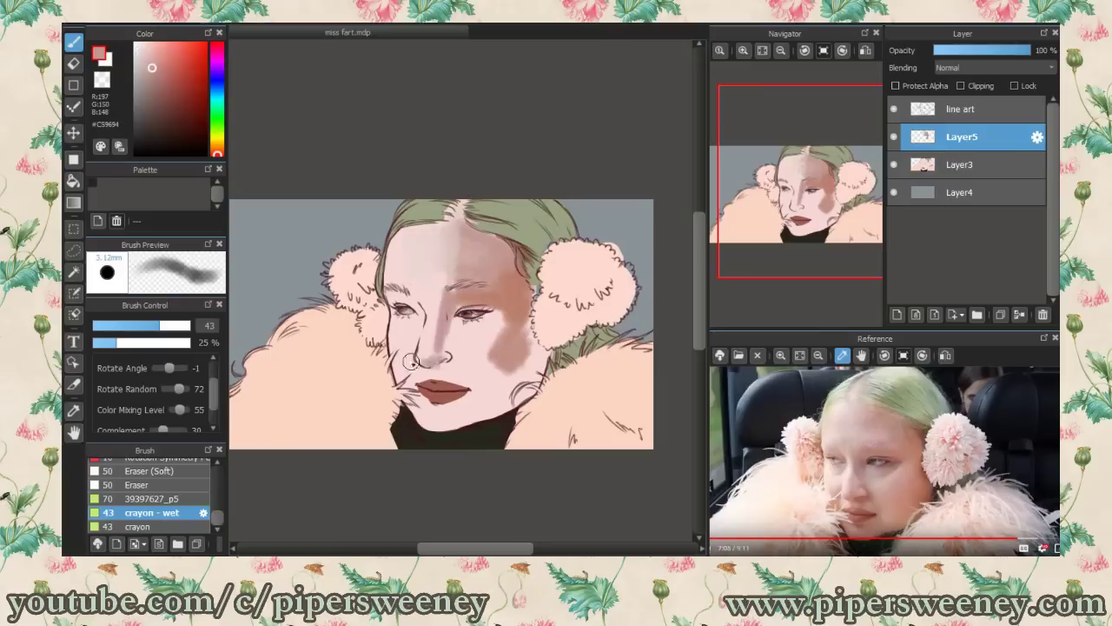
Step: Try shading the chin, jaw and area beside the nose in greyish pink, and clear the shading from Layer5
{"action": "left_click", "coordinate": [454, 392], "text": "alt"}
{"action": "mouse_move", "coordinate": [454, 393]}
{"action": "left_mouse_down"}
{"action": "mouse_move", "coordinate": [425, 417]}
{"action": "mouse_move", "coordinate": [482, 426]}
{"action": "left_mouse_up"}
{"action": "mouse_move", "coordinate": [417, 417]}
{"action": "left_mouse_down"}
{"action": "mouse_move", "coordinate": [478, 430]}
{"action": "mouse_move", "coordinate": [486, 422]}
{"action": "left_mouse_up"}
{"action": "left_click", "coordinate": [487, 375], "text": "alt"}
{"action": "left_click", "coordinate": [459, 353], "text": "alt"}
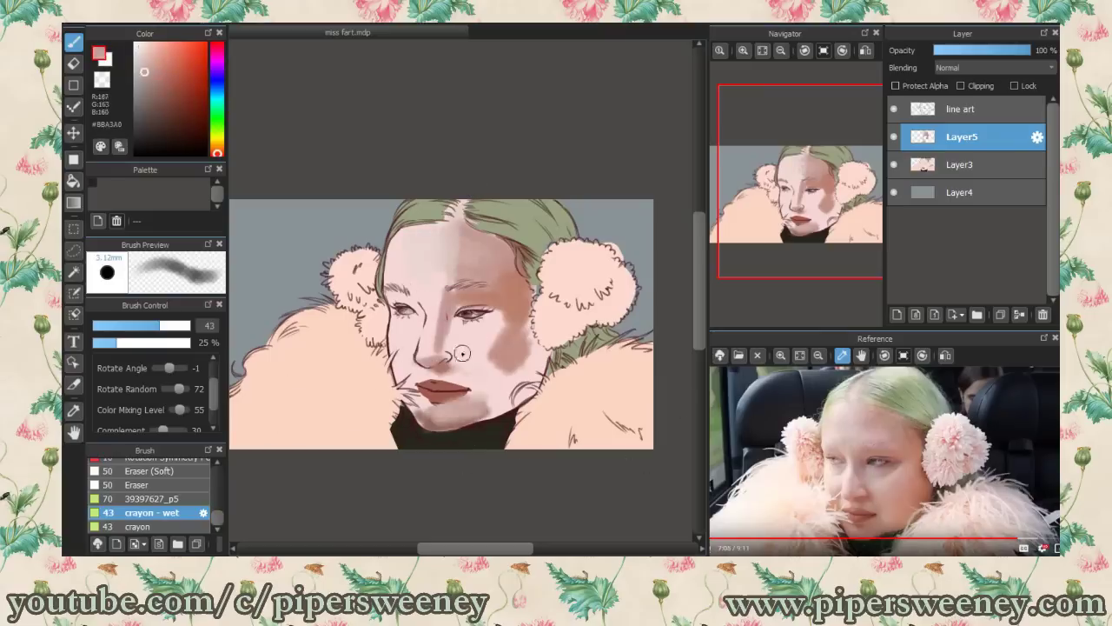
{"action": "left_click_drag", "start_coordinate": [448, 313], "coordinate": [500, 339]}
{"action": "key", "text": "Delete"}
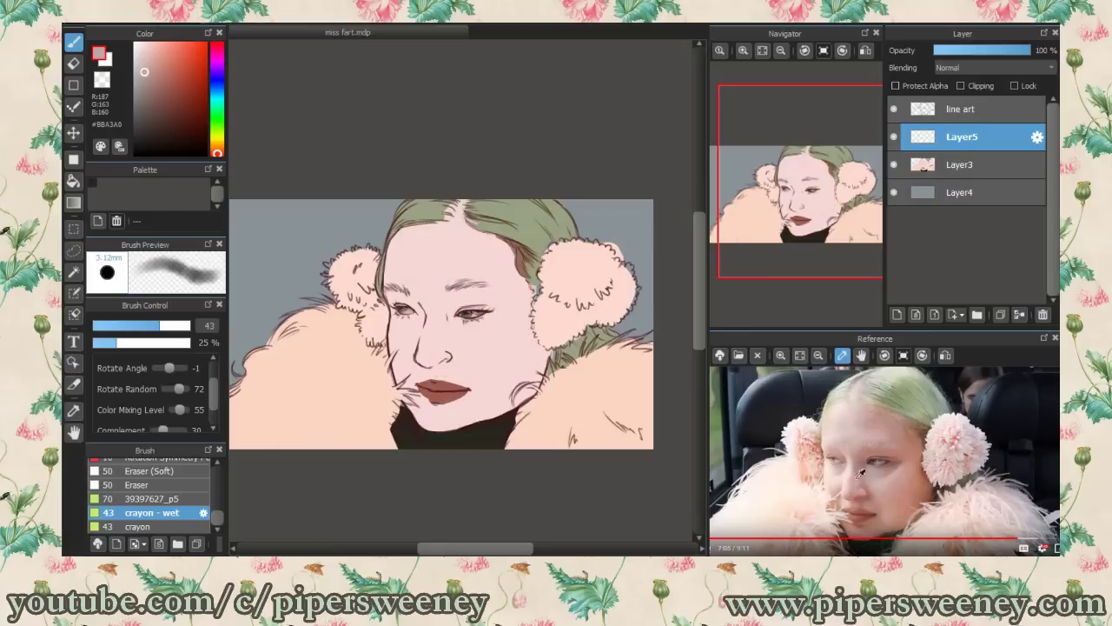
Step: Shade the forehead, near cheek, jaw, side of the nose and far cheek in dusty pink #D2AAAB on Layer5
{"action": "left_click", "coordinate": [511, 287], "text": "alt"}
{"action": "left_click_drag", "start_coordinate": [452, 233], "coordinate": [517, 282]}
{"action": "left_click_drag", "start_coordinate": [517, 227], "coordinate": [491, 295]}
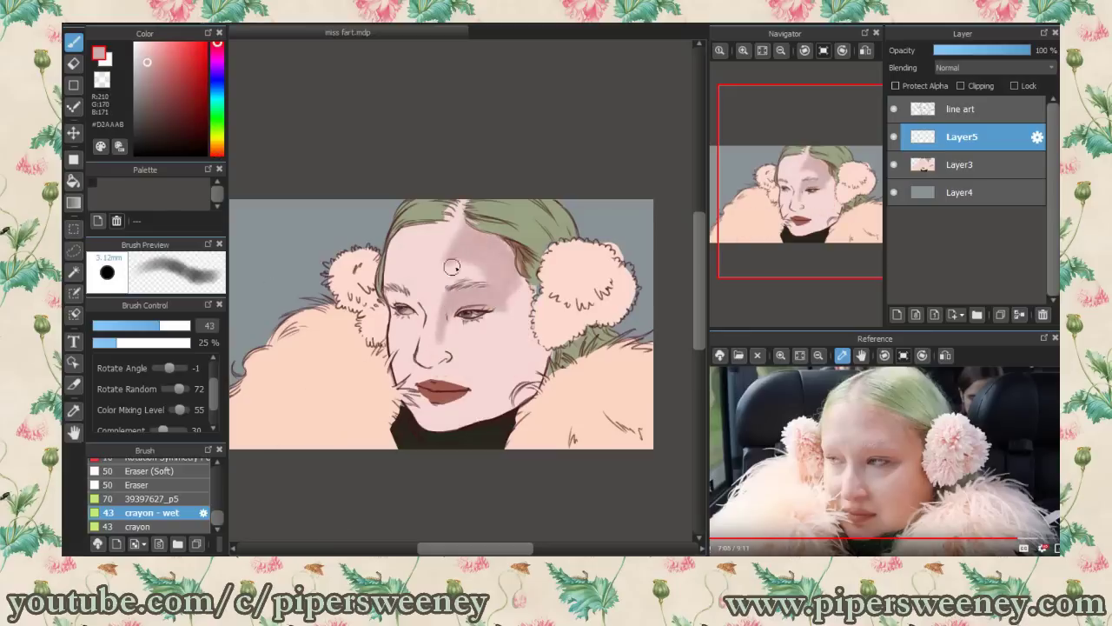
{"action": "mouse_move", "coordinate": [439, 265]}
{"action": "left_mouse_down"}
{"action": "mouse_move", "coordinate": [507, 252]}
{"action": "mouse_move", "coordinate": [540, 383]}
{"action": "left_mouse_up"}
{"action": "mouse_move", "coordinate": [535, 330]}
{"action": "left_mouse_down"}
{"action": "mouse_move", "coordinate": [462, 387]}
{"action": "mouse_move", "coordinate": [447, 421]}
{"action": "left_mouse_up"}
{"action": "mouse_move", "coordinate": [521, 373]}
{"action": "left_mouse_down"}
{"action": "mouse_move", "coordinate": [434, 426]}
{"action": "mouse_move", "coordinate": [448, 405]}
{"action": "left_mouse_up"}
{"action": "left_click_drag", "start_coordinate": [417, 365], "coordinate": [398, 398]}
{"action": "mouse_move", "coordinate": [426, 304]}
{"action": "left_mouse_down"}
{"action": "mouse_move", "coordinate": [404, 369]}
{"action": "mouse_move", "coordinate": [398, 339]}
{"action": "left_mouse_up"}
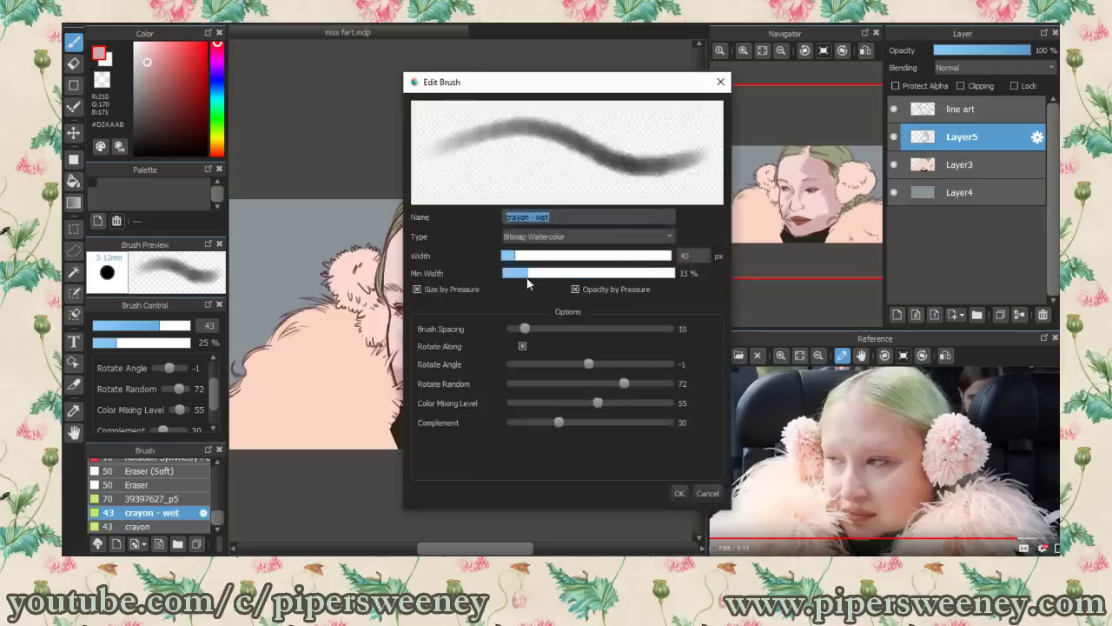
Step: Lower the crayon - wet brush's minimum width to 15% and shade around the near eye, far hairline and inner cheek
{"action": "mouse_move", "coordinate": [443, 374]}
{"action": "left_mouse_down"}
{"action": "mouse_move", "coordinate": [449, 328]}
{"action": "mouse_move", "coordinate": [456, 340]}
{"action": "mouse_move", "coordinate": [497, 313]}
{"action": "left_mouse_up"}
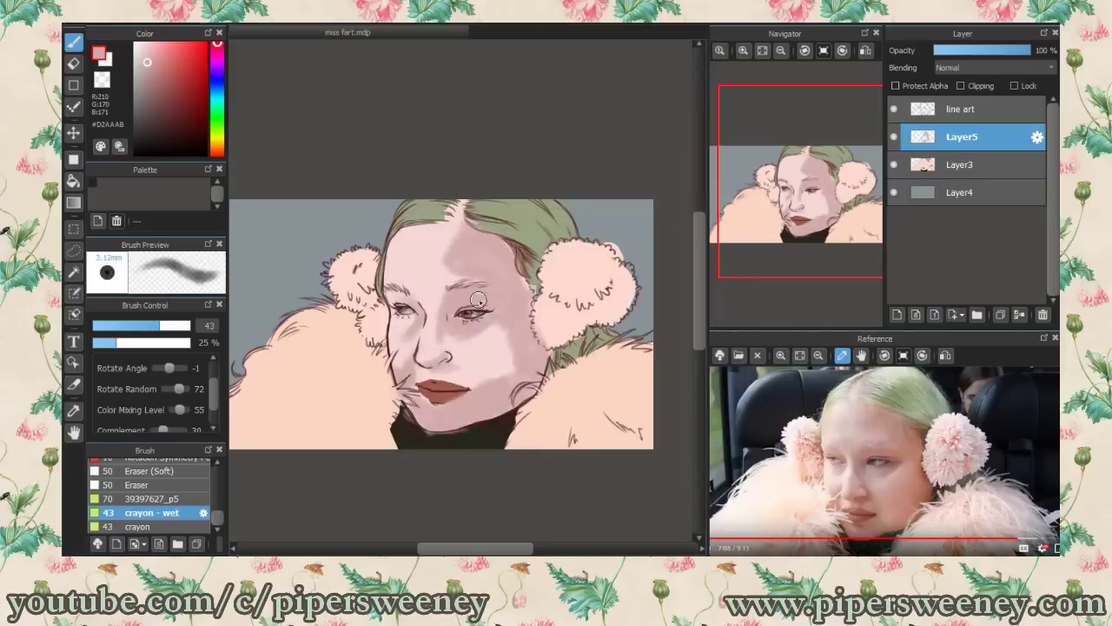
{"action": "mouse_move", "coordinate": [410, 228]}
{"action": "left_mouse_down"}
{"action": "mouse_move", "coordinate": [396, 276]}
{"action": "mouse_move", "coordinate": [446, 219]}
{"action": "left_mouse_up"}
{"action": "mouse_move", "coordinate": [469, 350]}
{"action": "left_mouse_down"}
{"action": "mouse_move", "coordinate": [495, 396]}
{"action": "mouse_move", "coordinate": [480, 394]}
{"action": "mouse_move", "coordinate": [516, 352]}
{"action": "mouse_move", "coordinate": [465, 373]}
{"action": "left_mouse_up"}
Step: Blend the shading across the forehead with the crayon - wet brush enlarged to 110 px
{"action": "key", "text": "bracketright"}
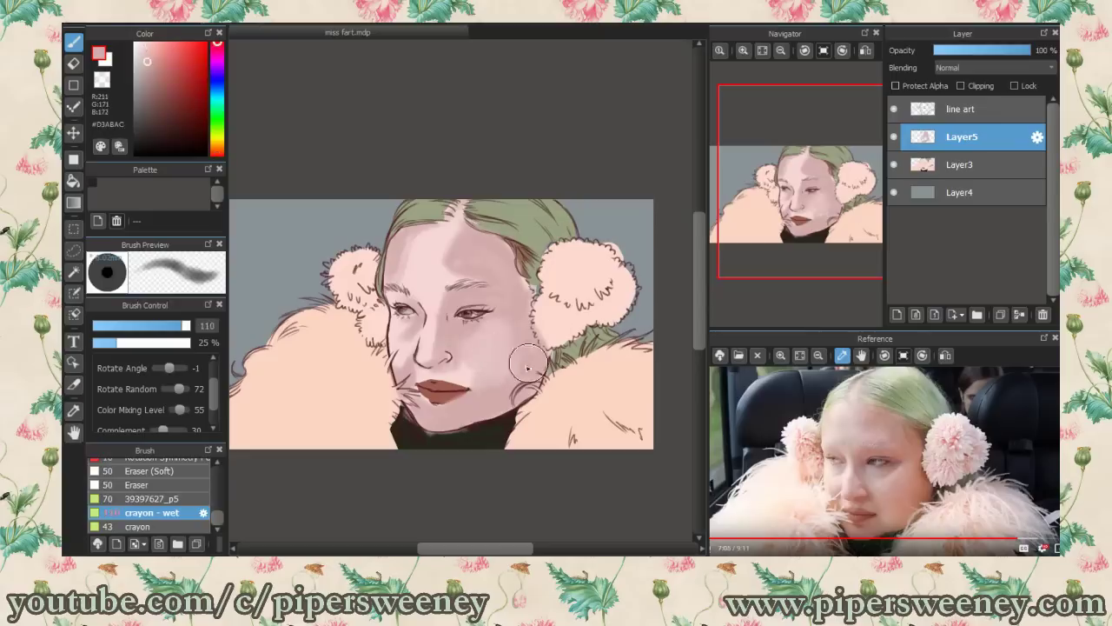
{"action": "left_click", "coordinate": [528, 367], "text": "alt"}
{"action": "left_click_drag", "start_coordinate": [452, 261], "coordinate": [415, 252]}
Step: Refine the shading around the nose and nostril with the brush reduced to 41 px
{"action": "key", "text": "bracketleft"}
{"action": "key", "text": "bracketleft"}
{"action": "key", "text": "bracketleft"}
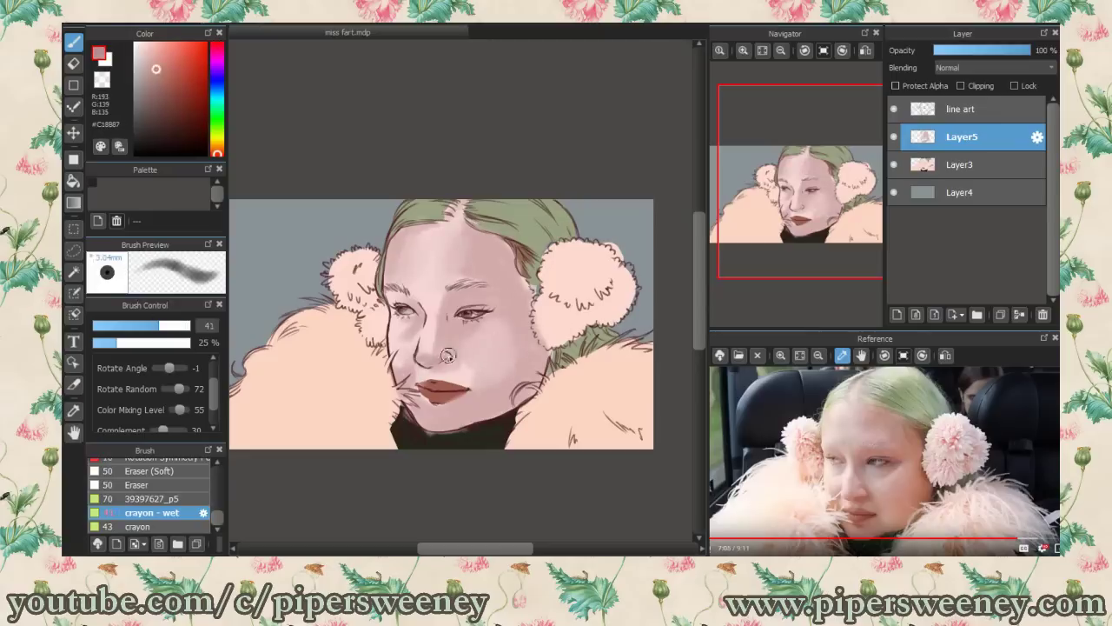
{"action": "left_click", "coordinate": [426, 348], "text": "alt"}
Step: Build up a rosy blush on the near cheek with the brush at 119 px, using sampled pink tones
{"action": "key", "text": "bracketright"}
{"action": "key", "text": "bracketright"}
{"action": "key", "text": "bracketright"}
{"action": "left_click_drag", "start_coordinate": [484, 348], "coordinate": [521, 351]}
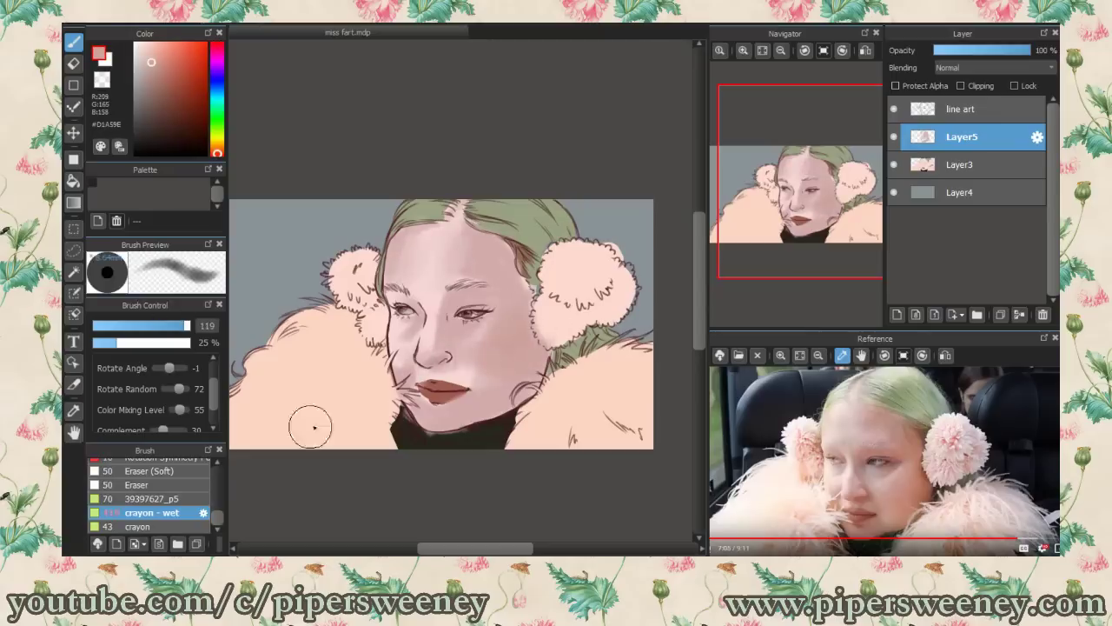
{"action": "left_click", "coordinate": [522, 378], "text": "alt"}
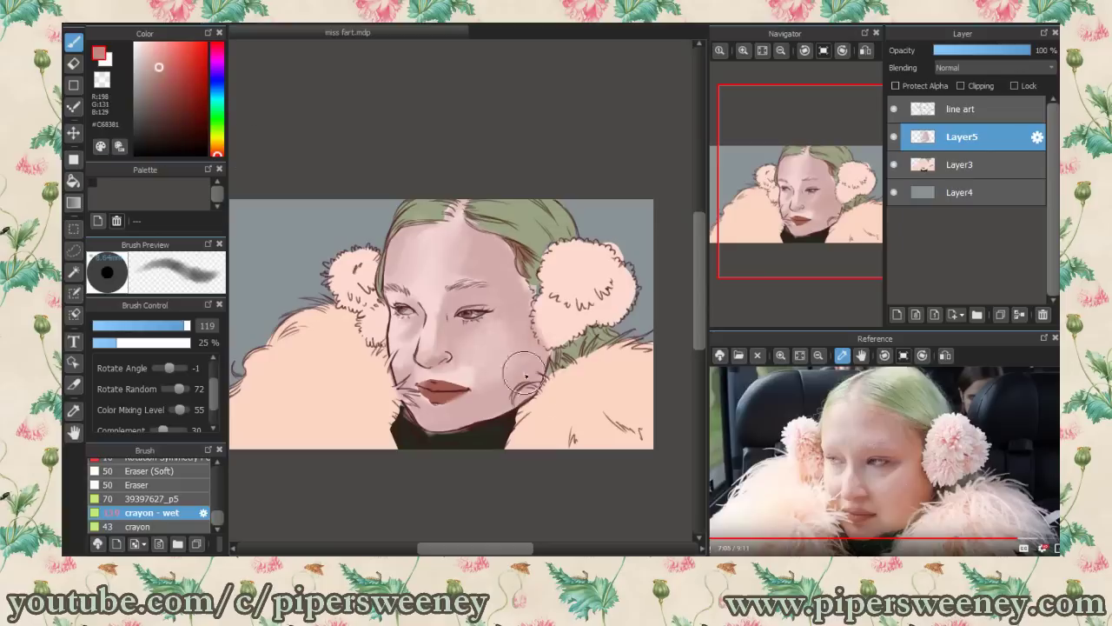
{"action": "left_click", "coordinate": [402, 346], "text": "alt"}
{"action": "left_click", "coordinate": [489, 367], "text": "alt"}
Step: Refine the shading around the near eye, cheek and nose with a 30 px brush in sampled dark and light pinks
{"action": "key", "text": "bracketleft"}
{"action": "key", "text": "bracketleft"}
{"action": "key", "text": "bracketleft"}
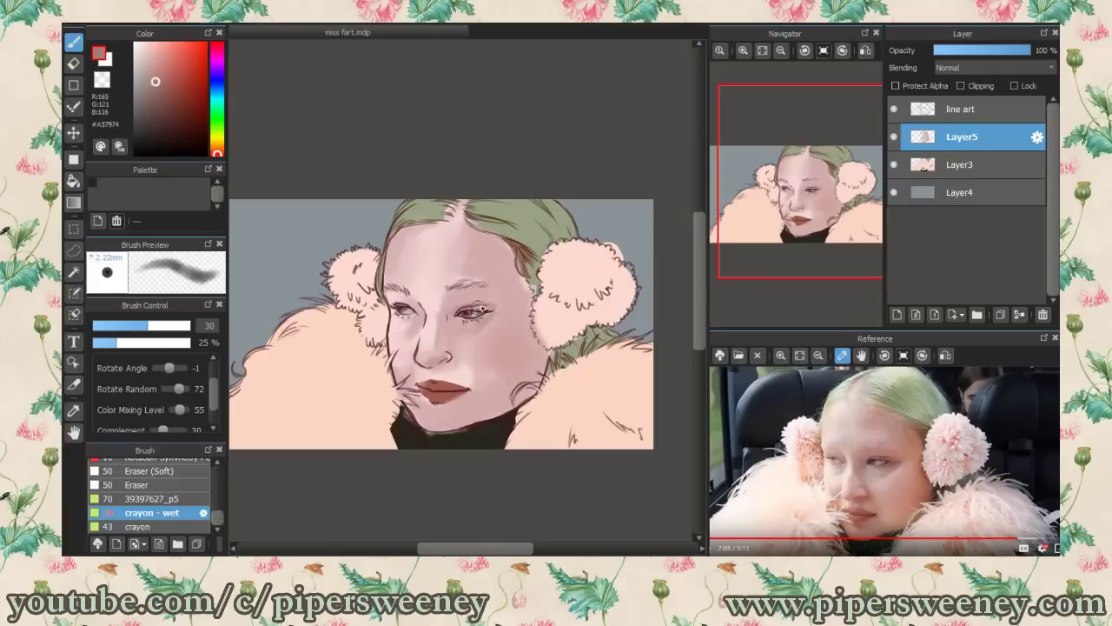
{"action": "left_click", "coordinate": [476, 342], "text": "alt"}
{"action": "left_click", "coordinate": [438, 311], "text": "alt"}
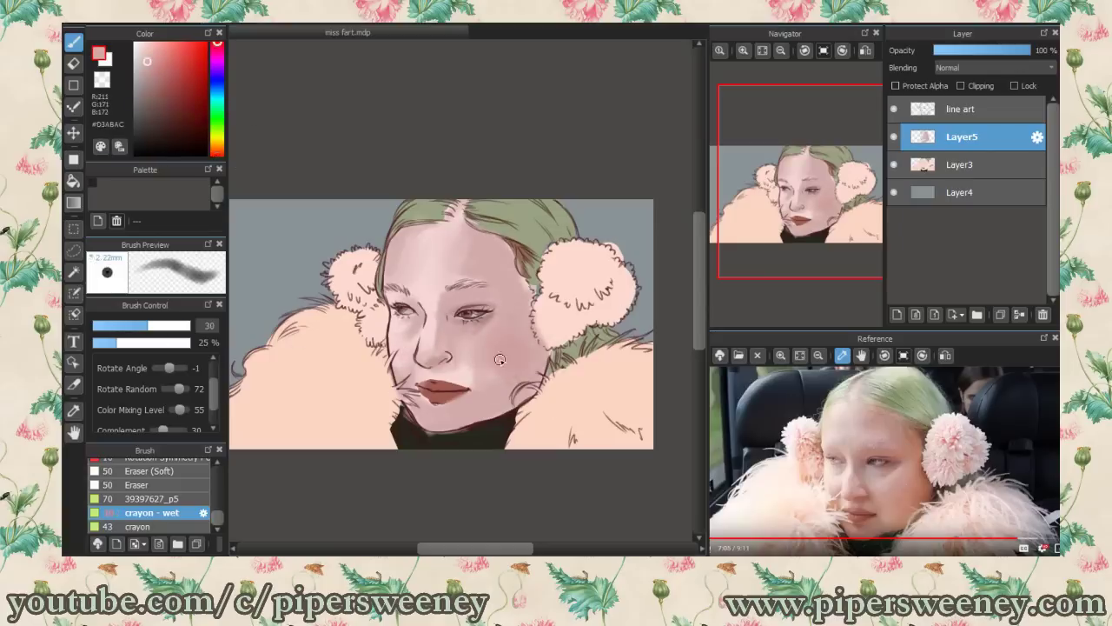
{"action": "left_click", "coordinate": [409, 332], "text": "alt"}
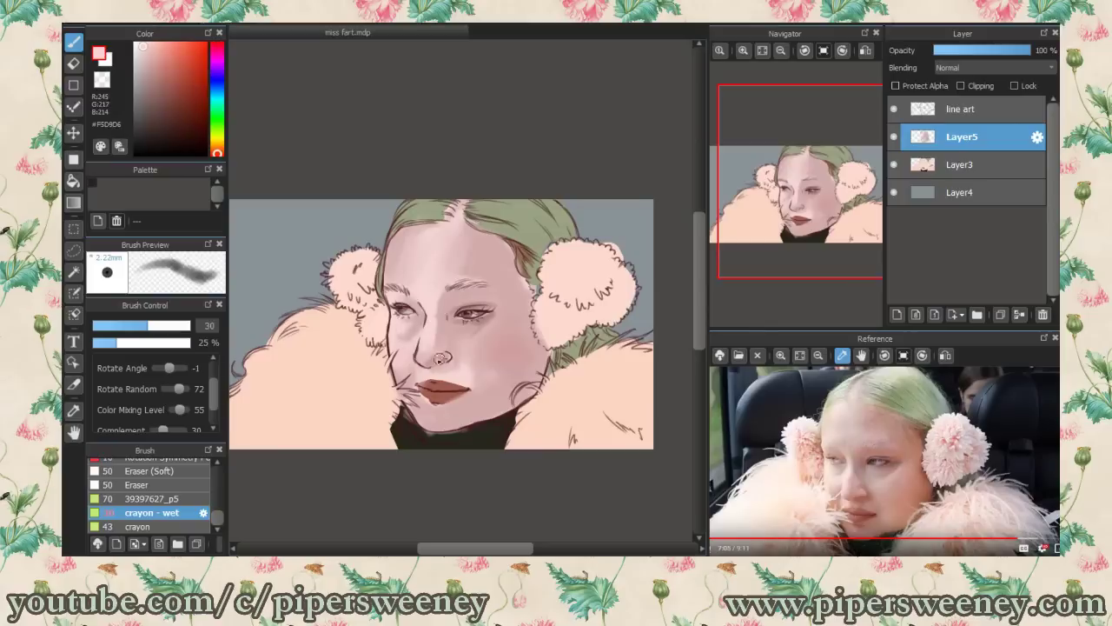
Step: Shade the nose tip and the area under the nostril with a 41 px brush in muted pink tones
{"action": "key", "text": "bracketright"}
{"action": "left_click", "coordinate": [462, 354], "text": "alt"}
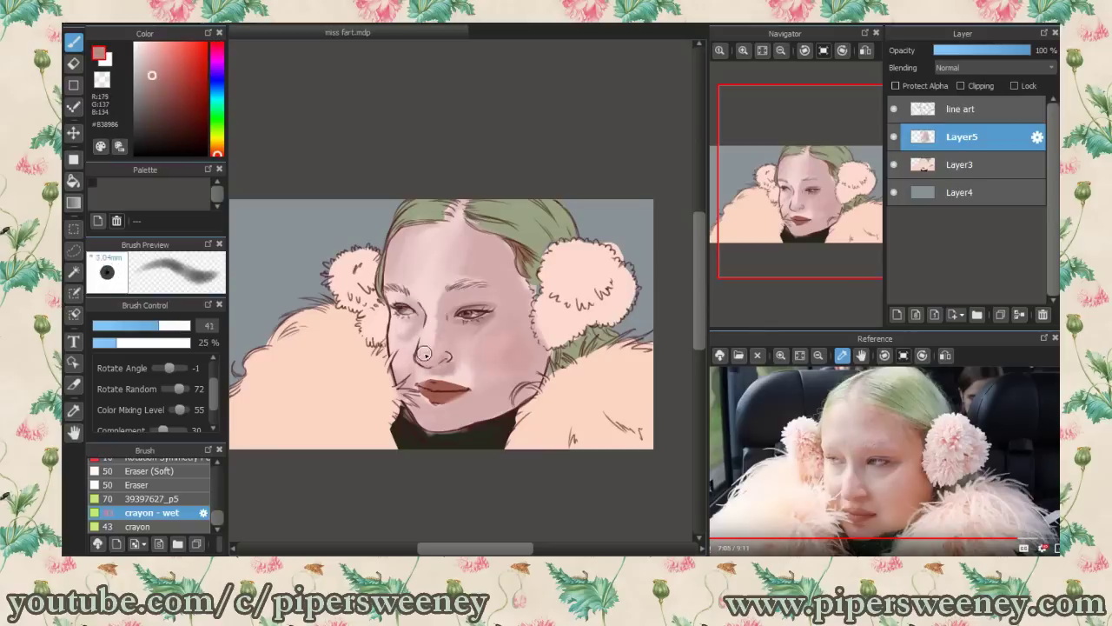
{"action": "left_click", "coordinate": [460, 366], "text": "alt"}
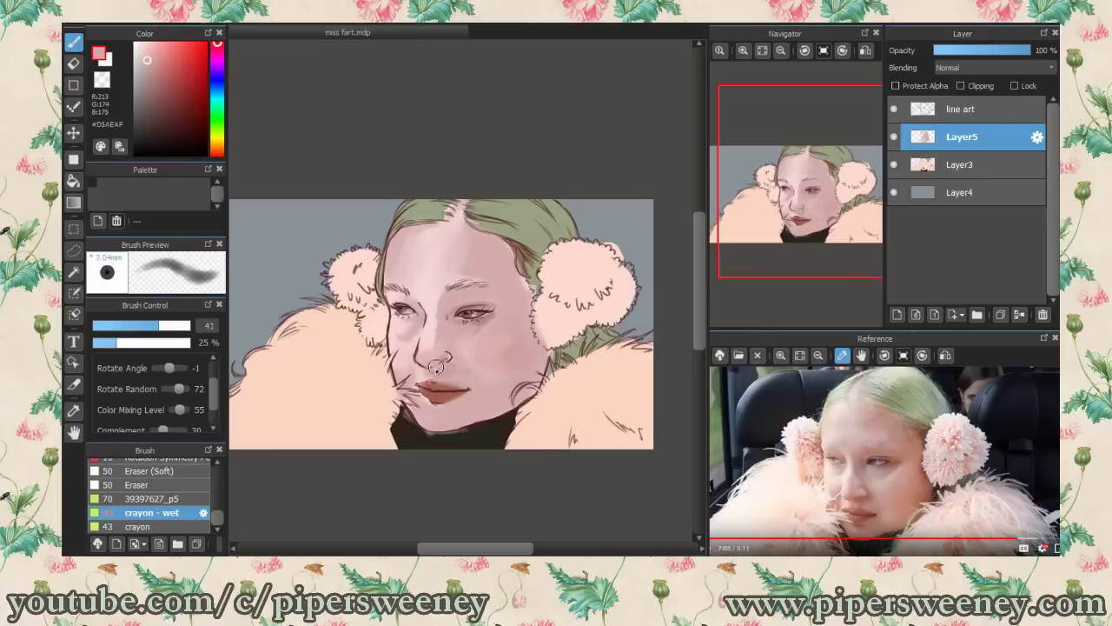
Step: Shade beneath the lower lip and soften the lip edges, using sampled dark brownish pink and pale pink highlights
{"action": "left_click", "coordinate": [436, 371], "text": "alt"}
{"action": "left_click", "coordinate": [468, 382], "text": "alt"}
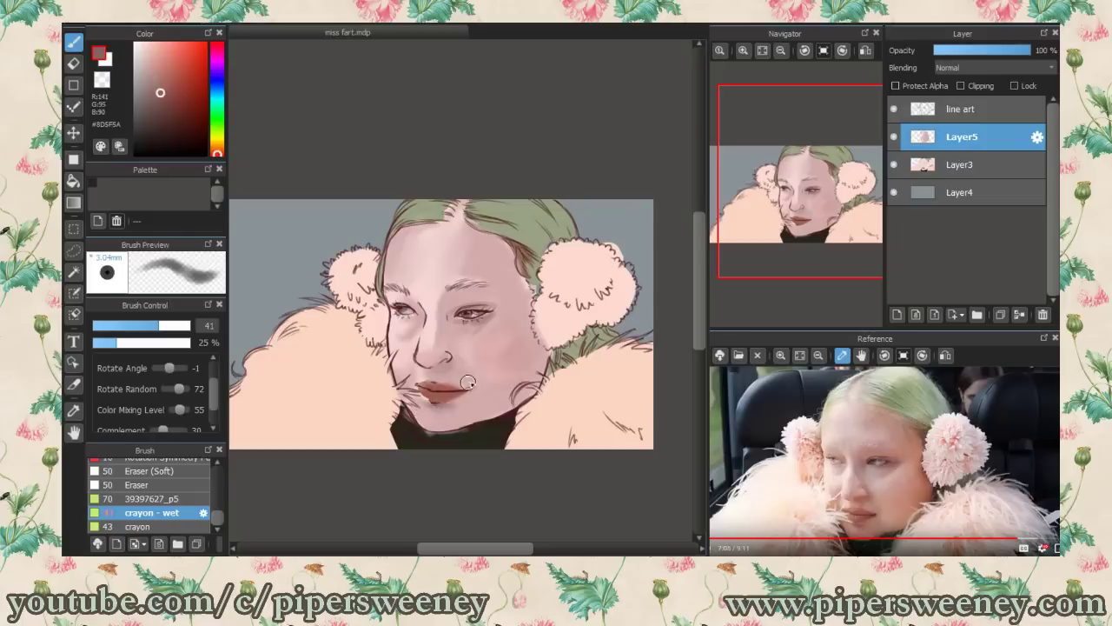
{"action": "left_click", "coordinate": [443, 374], "text": "alt"}
{"action": "left_click", "coordinate": [456, 403], "text": "alt"}
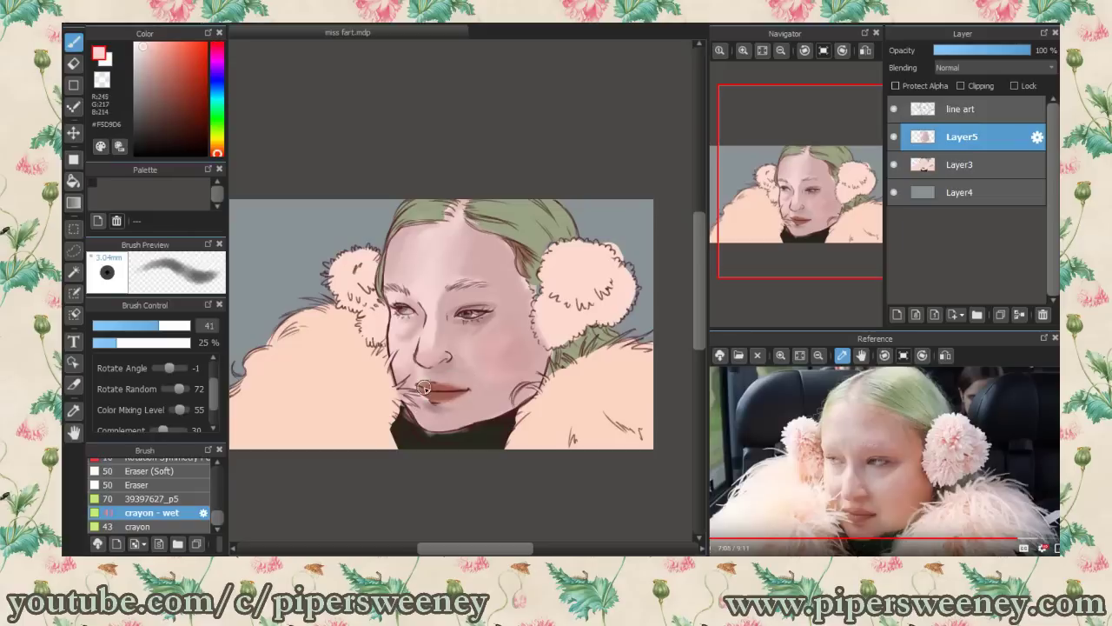
{"action": "left_click", "coordinate": [483, 312], "text": "alt"}
{"action": "left_click", "coordinate": [420, 333], "text": "alt"}
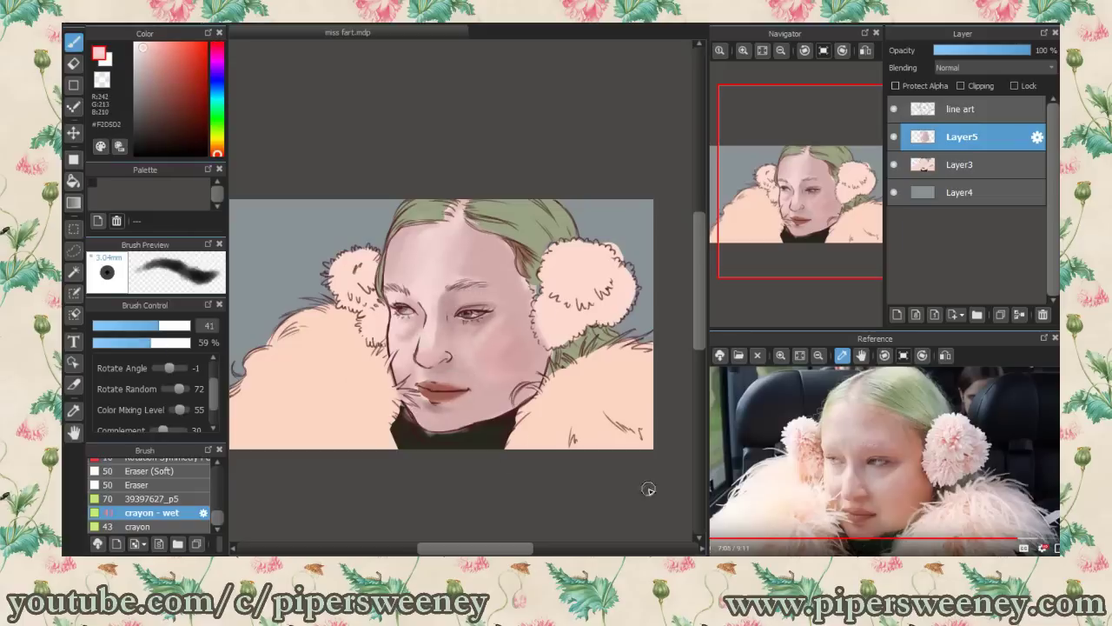
Step: Deepen the near cheek, temple and jaw shading in sampled pinks with a 96 px brush at 59% opacity
{"action": "key", "text": "bracketright"}
{"action": "key", "text": "bracketright"}
{"action": "key", "text": "bracketright"}
{"action": "left_click", "coordinate": [497, 341], "text": "alt"}
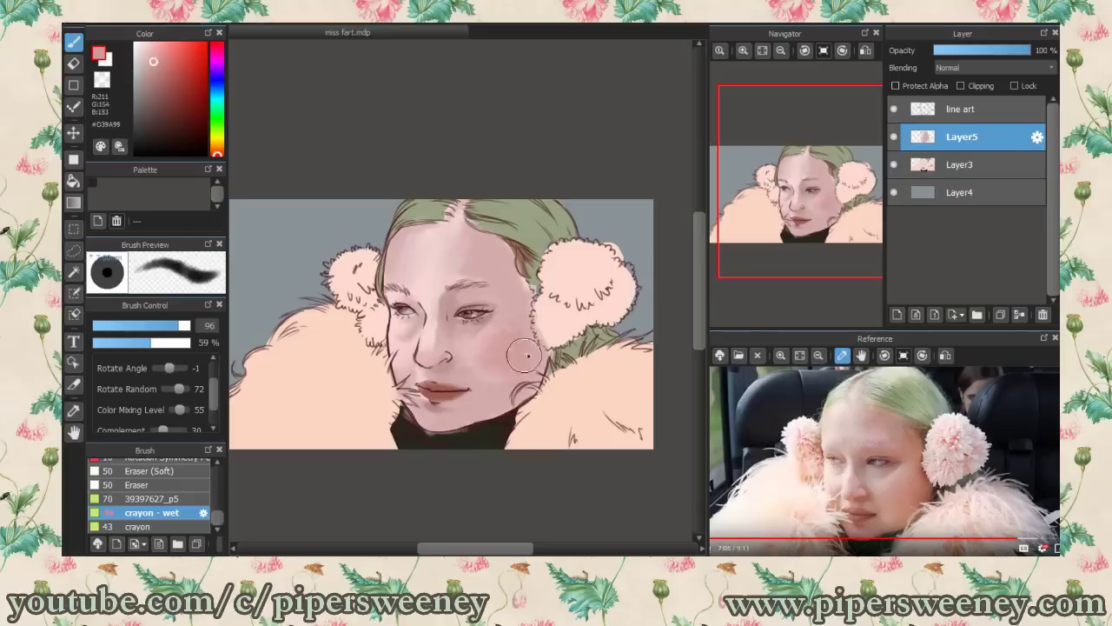
{"action": "left_click", "coordinate": [511, 265], "text": "alt"}
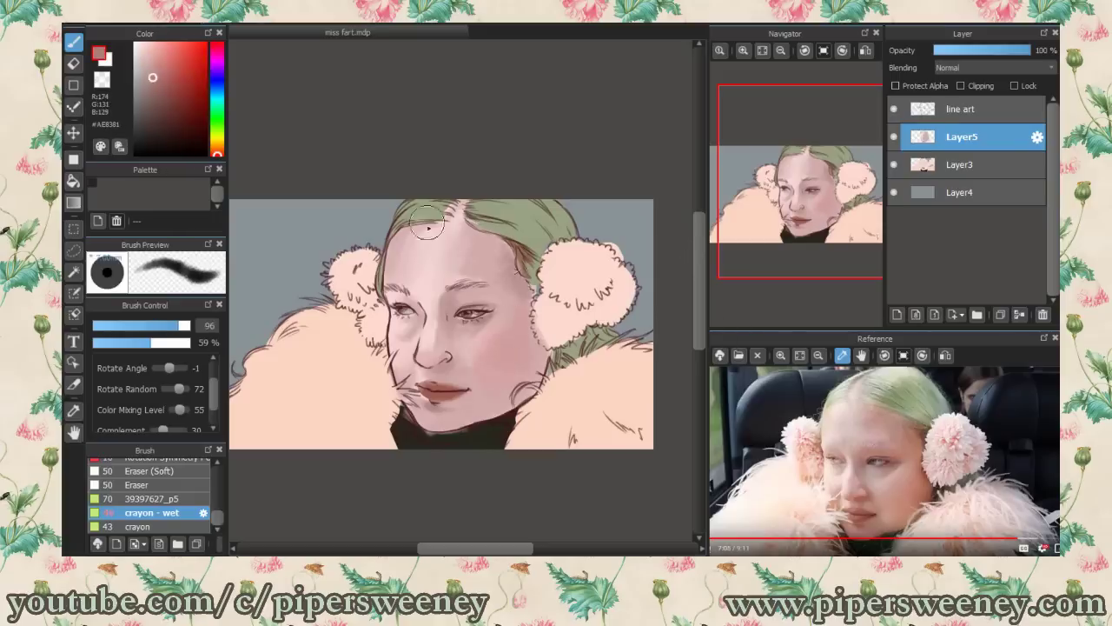
{"action": "left_click", "coordinate": [485, 384], "text": "alt"}
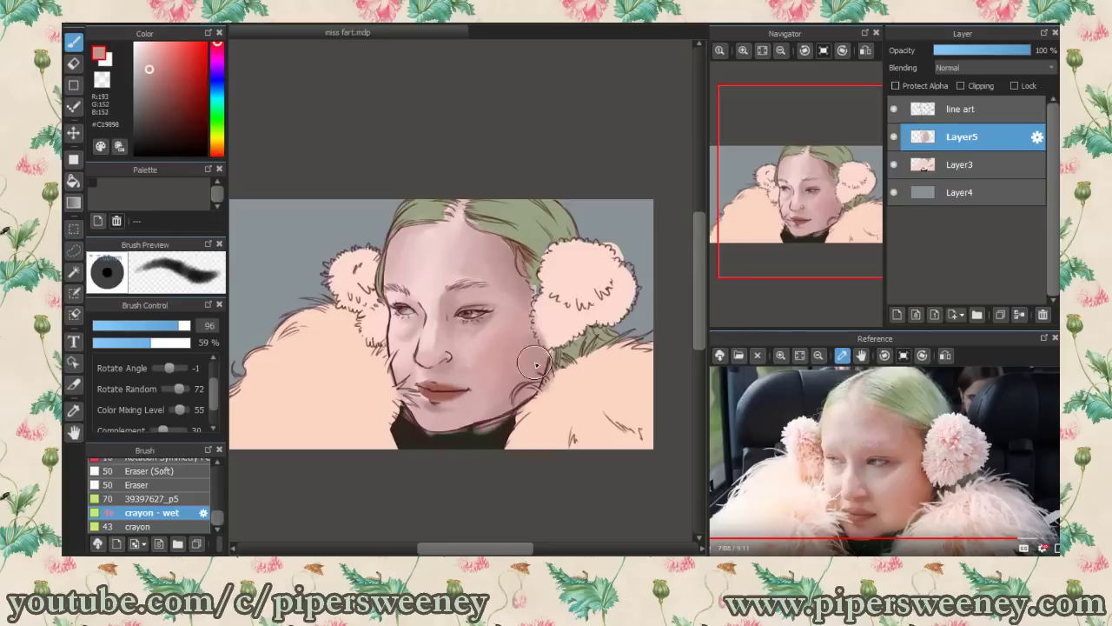
Step: Add a clipping layer above the line art and paint both eyebrows off-white with a 31 px brush
{"action": "key", "text": "bracketleft"}
{"action": "key", "text": "bracketleft"}
{"action": "key", "text": "bracketleft"}
{"action": "key", "text": "bracketleft"}
{"action": "left_click", "coordinate": [457, 289], "text": "alt"}
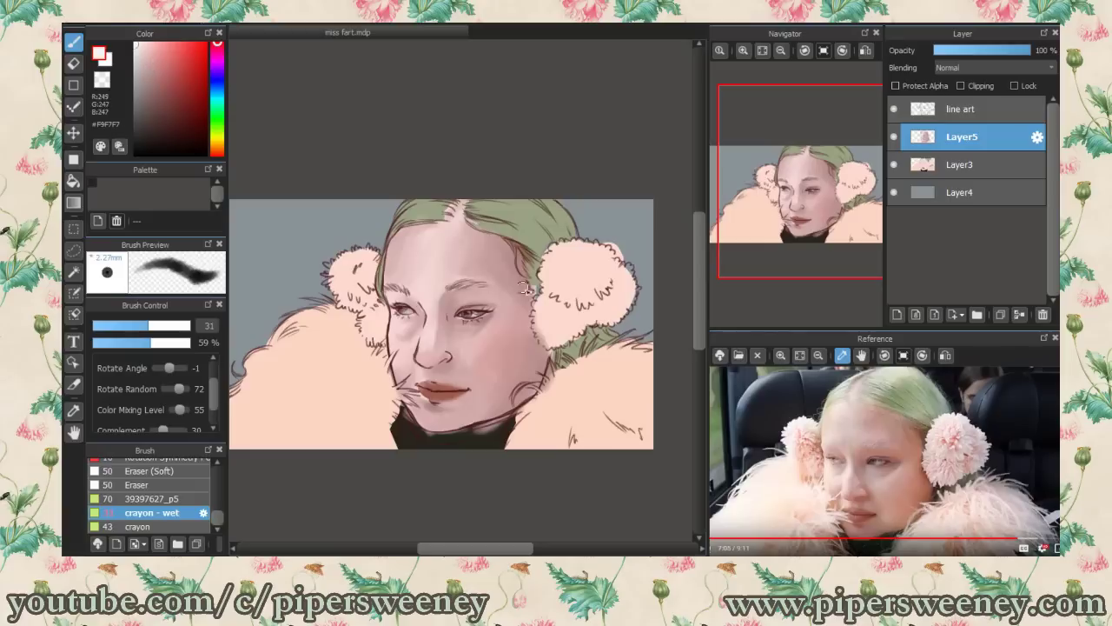
{"action": "scroll", "coordinate": [515, 290], "scroll_direction": "up", "scroll_amount": 2}
{"action": "key", "text": "ctrl+shift+n"}
{"action": "key", "text": "ctrl+alt+g"}
{"action": "mouse_move", "coordinate": [430, 279]}
{"action": "left_mouse_down"}
{"action": "mouse_move", "coordinate": [521, 288]}
{"action": "mouse_move", "coordinate": [528, 268]}
{"action": "left_mouse_up"}
{"action": "left_click_drag", "start_coordinate": [358, 286], "coordinate": [320, 294]}
Step: Return to Layer5 and shade the nostril and underside of the nose in reddish brown sampled from the reference
{"action": "left_click", "coordinate": [452, 309], "text": "alt"}
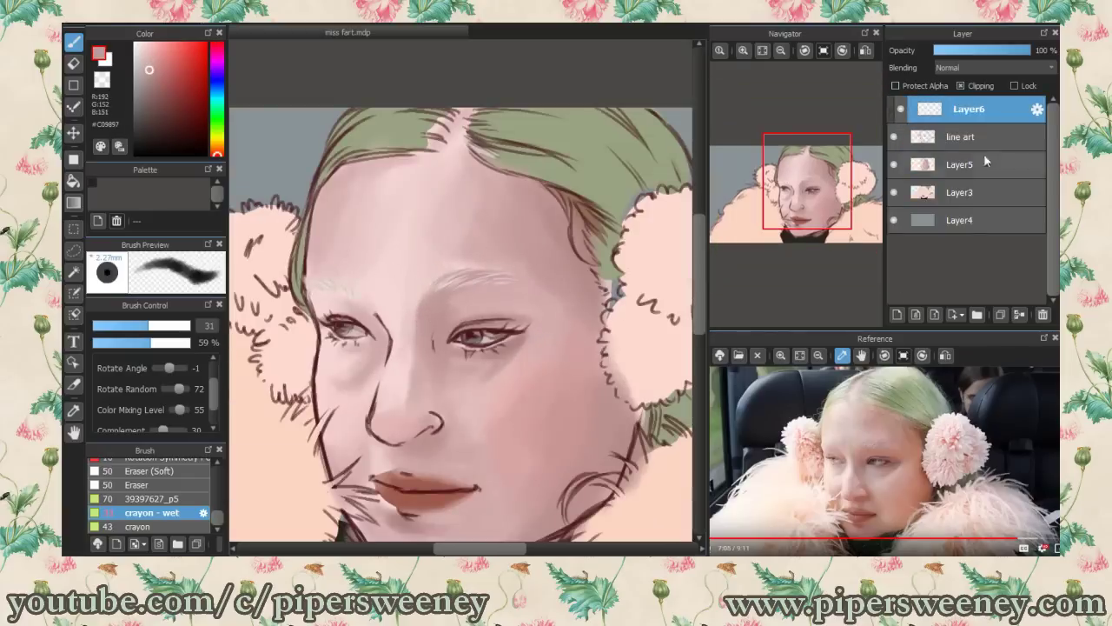
{"action": "left_click", "coordinate": [984, 161]}
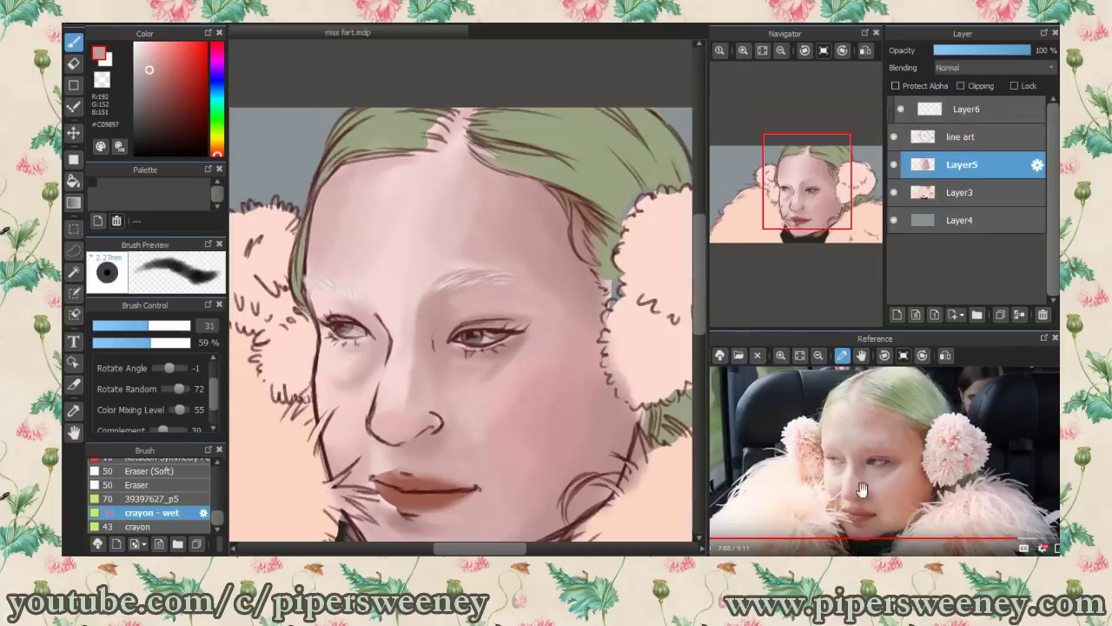
{"action": "left_click", "coordinate": [425, 407], "text": "alt"}
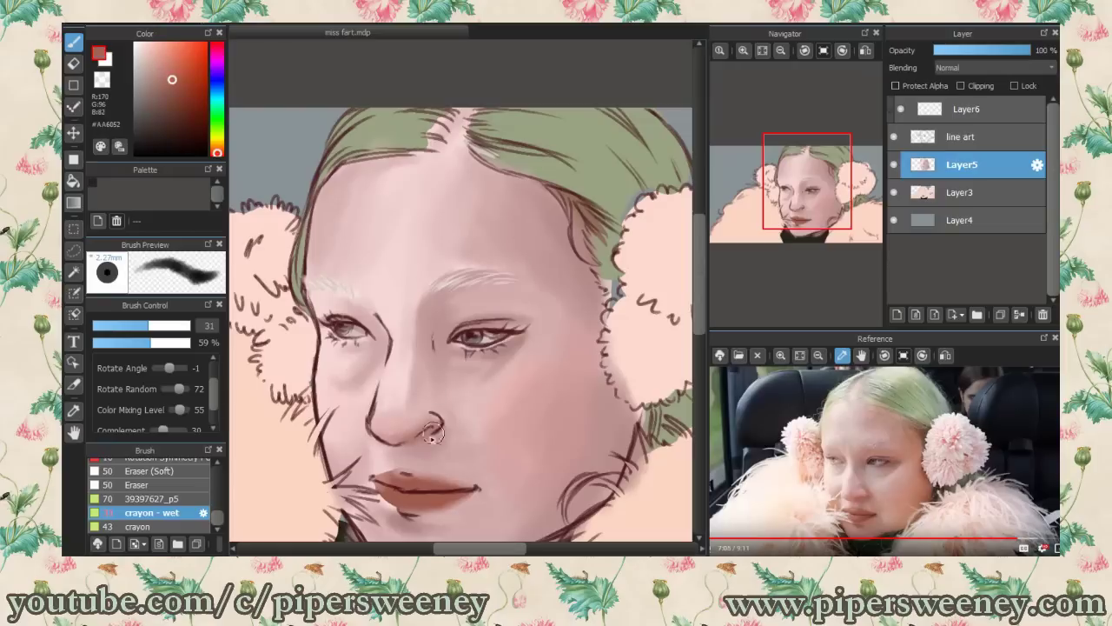
{"action": "left_click", "coordinate": [402, 450], "text": "alt"}
{"action": "left_click", "coordinate": [584, 217], "text": "alt"}
{"action": "key", "text": "bracketleft"}
{"action": "key", "text": "bracketleft"}
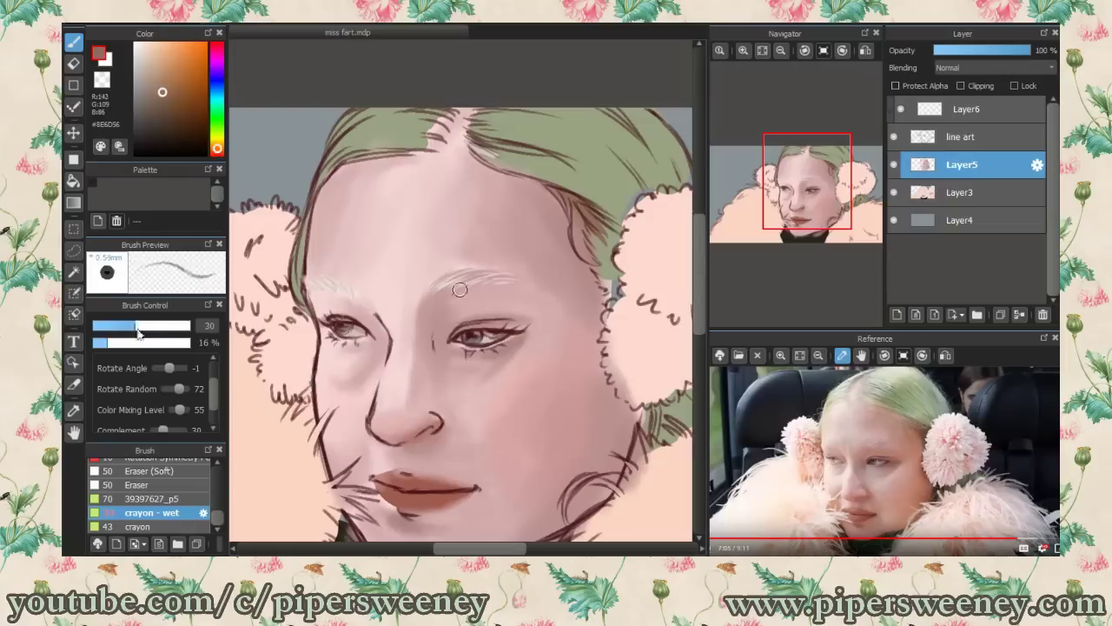
Step: Darken the lower lip's edge with dark red #6C2B24 sampled from the reference, at 13.5 px and 68% opacity
{"action": "scroll", "coordinate": [832, 433], "scroll_direction": "up", "scroll_amount": 5}
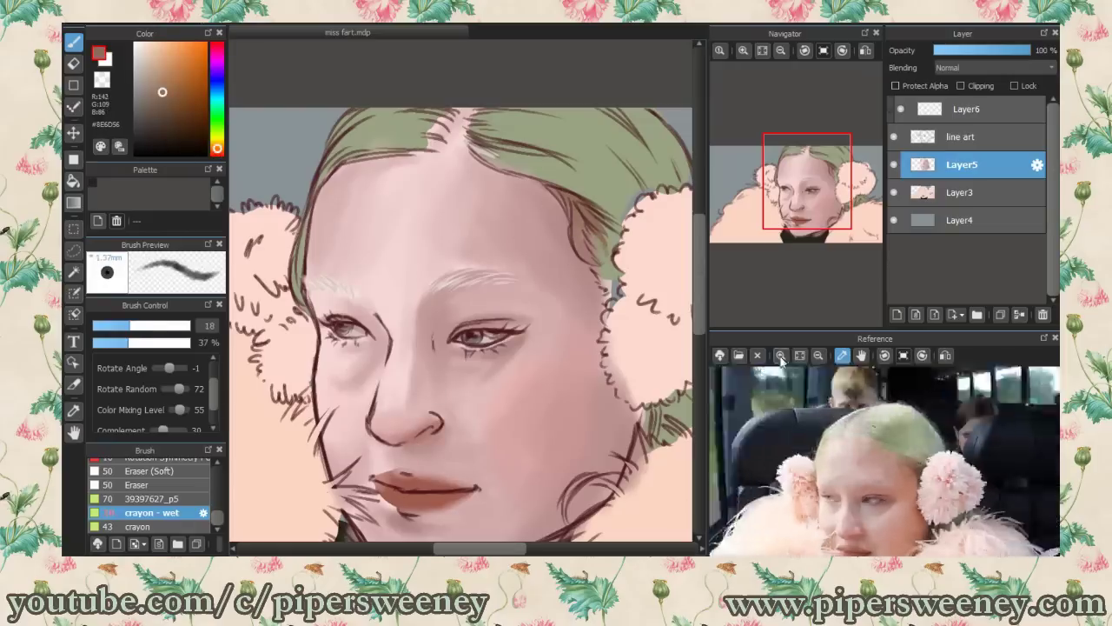
{"action": "scroll", "coordinate": [426, 483], "scroll_direction": "up", "scroll_amount": 4}
{"action": "left_click", "coordinate": [832, 433], "text": "alt"}
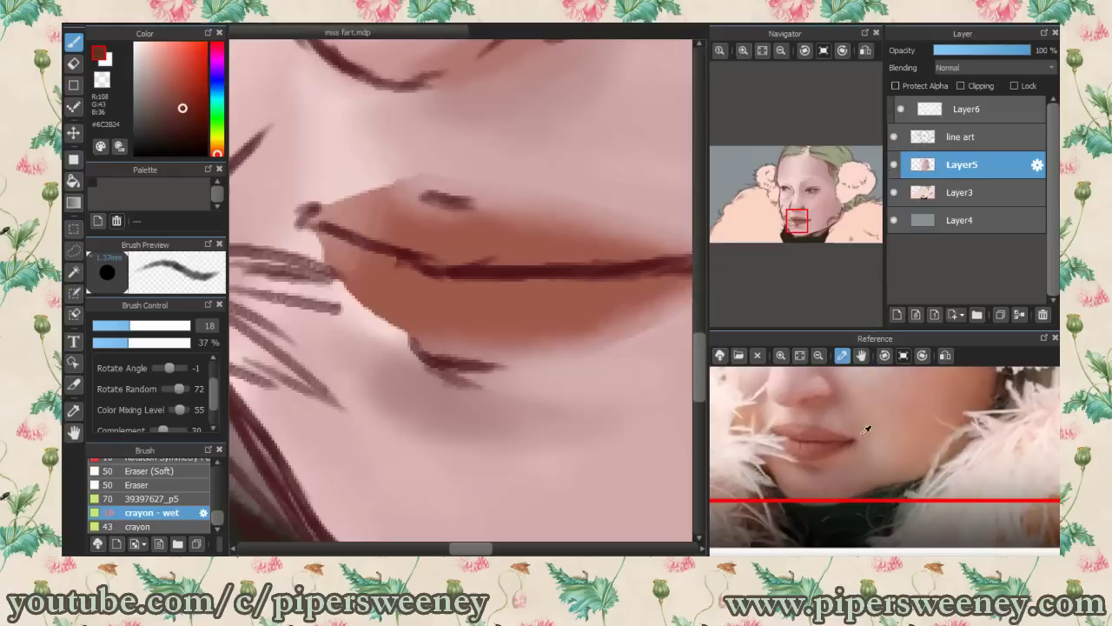
{"action": "scroll", "coordinate": [586, 280], "scroll_direction": "down", "scroll_amount": 2}
{"action": "mouse_move", "coordinate": [643, 282]}
{"action": "left_mouse_down"}
{"action": "mouse_move", "coordinate": [370, 248]}
{"action": "mouse_move", "coordinate": [347, 233]}
{"action": "left_mouse_up"}
{"action": "mouse_move", "coordinate": [657, 278]}
{"action": "left_mouse_down"}
{"action": "mouse_move", "coordinate": [559, 324]}
{"action": "mouse_move", "coordinate": [510, 330]}
{"action": "left_mouse_up"}
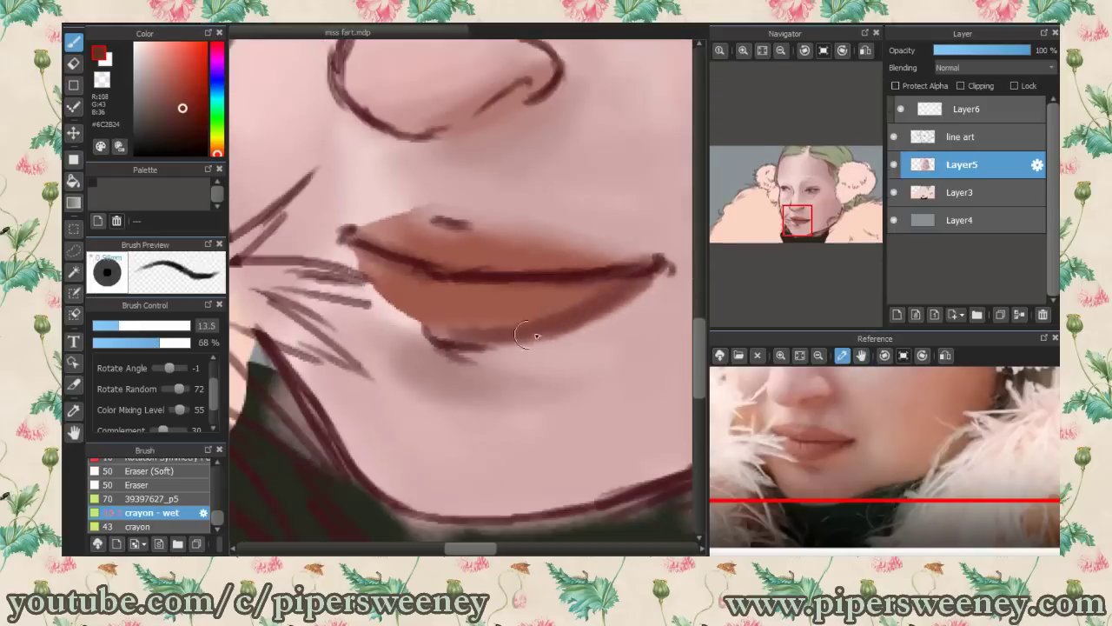
Step: Round out the far side of the lower lip and extend the upper lip's edge with sampled brownish pink tones
{"action": "left_click", "coordinate": [422, 320], "text": "alt"}
{"action": "left_click_drag", "start_coordinate": [423, 320], "coordinate": [452, 300]}
{"action": "left_click", "coordinate": [832, 422], "text": "alt"}
{"action": "mouse_move", "coordinate": [651, 252]}
{"action": "left_mouse_down"}
{"action": "mouse_move", "coordinate": [563, 228]}
{"action": "mouse_move", "coordinate": [382, 213]}
{"action": "mouse_move", "coordinate": [343, 233]}
{"action": "left_mouse_up"}
{"action": "left_click", "coordinate": [459, 221], "text": "alt"}
{"action": "left_click", "coordinate": [374, 235], "text": "alt"}
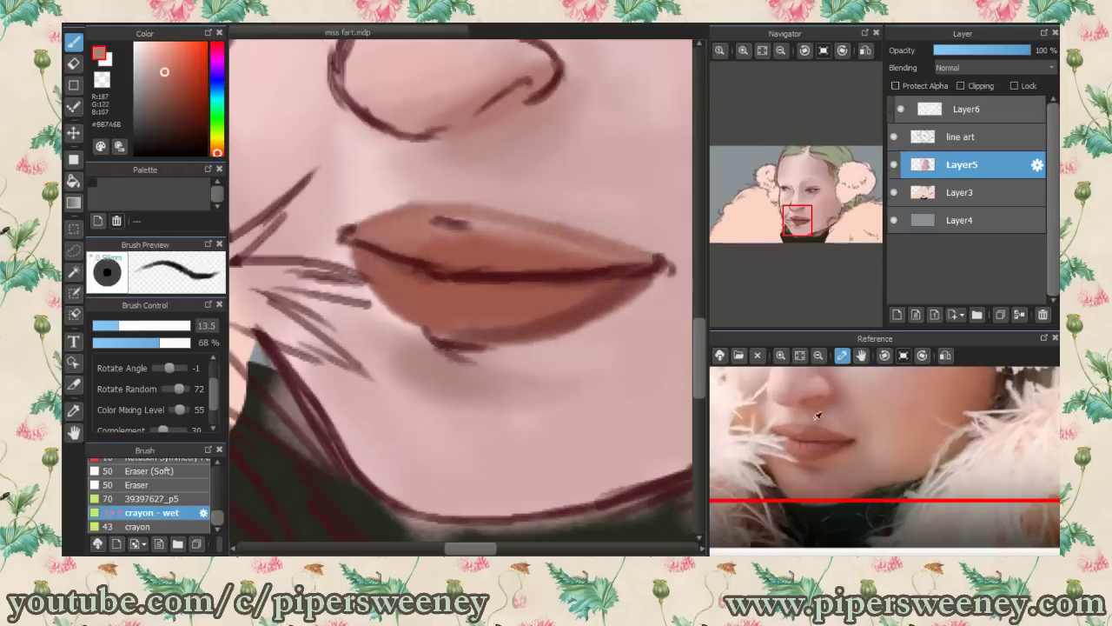
Step: Fill the upper lip and the area along the mouth line with sampled reddish brown tones
{"action": "left_click", "coordinate": [392, 260], "text": "alt"}
{"action": "mouse_move", "coordinate": [391, 260]}
{"action": "left_mouse_down"}
{"action": "mouse_move", "coordinate": [638, 261]}
{"action": "mouse_move", "coordinate": [514, 233]}
{"action": "mouse_move", "coordinate": [651, 285]}
{"action": "left_mouse_up"}
{"action": "left_click", "coordinate": [409, 230], "text": "alt"}
{"action": "left_click_drag", "start_coordinate": [408, 230], "coordinate": [539, 279]}
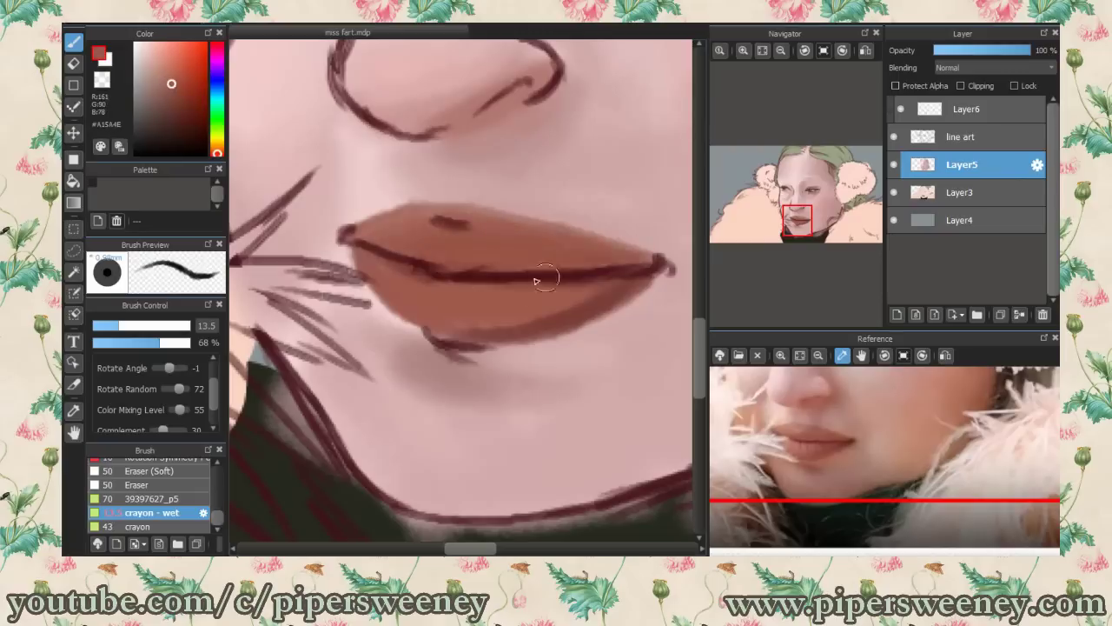
Step: Lighten the middle and near side of the lower lip with light pink #F0A296 sampled from the reference
{"action": "left_click", "coordinate": [831, 454], "text": "alt"}
{"action": "mouse_move", "coordinate": [396, 280]}
{"action": "left_mouse_down"}
{"action": "mouse_move", "coordinate": [439, 319]}
{"action": "mouse_move", "coordinate": [527, 318]}
{"action": "left_mouse_up"}
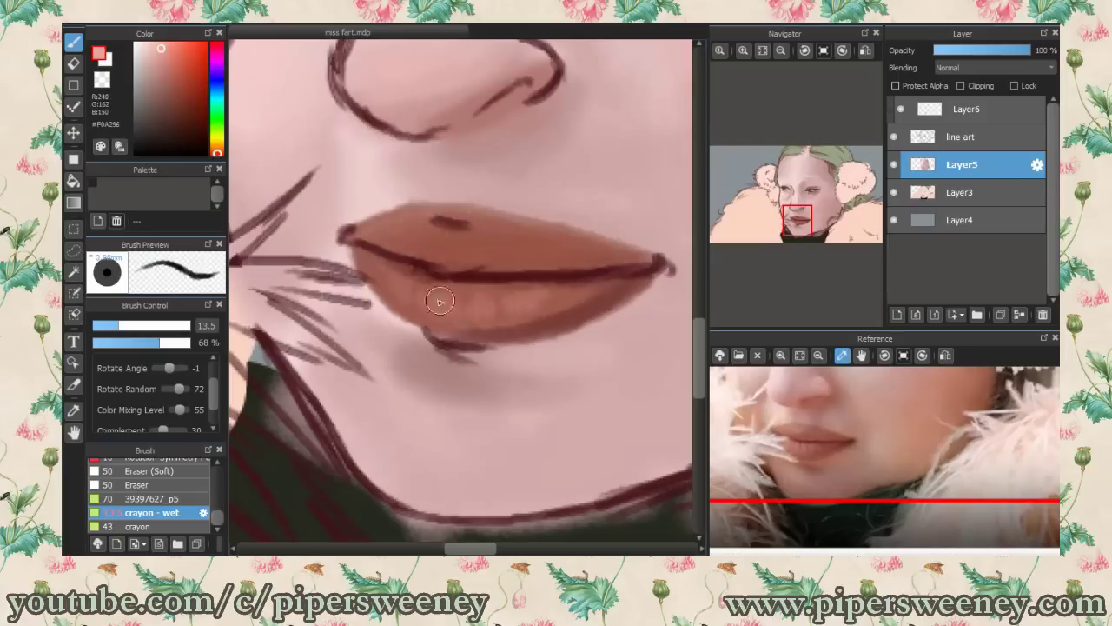
{"action": "left_click_drag", "start_coordinate": [443, 300], "coordinate": [415, 275]}
{"action": "left_click", "coordinate": [772, 52]}
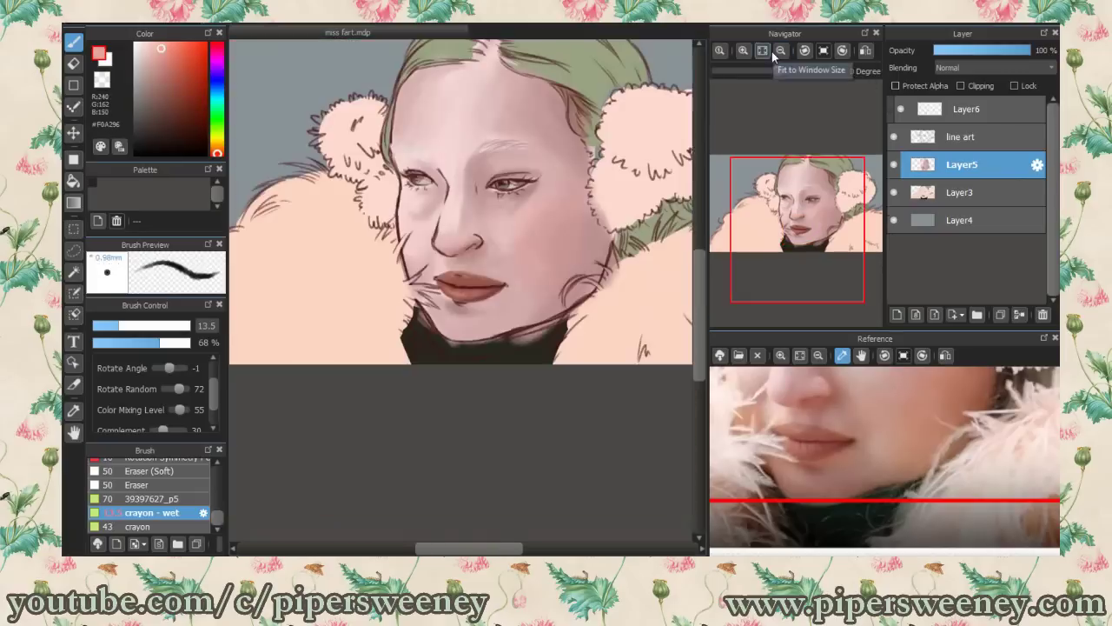
Step: Adjust Layer5's colours with a hue shift of +8 and a saturation increase of +9
{"action": "key", "text": "ctrl+u"}
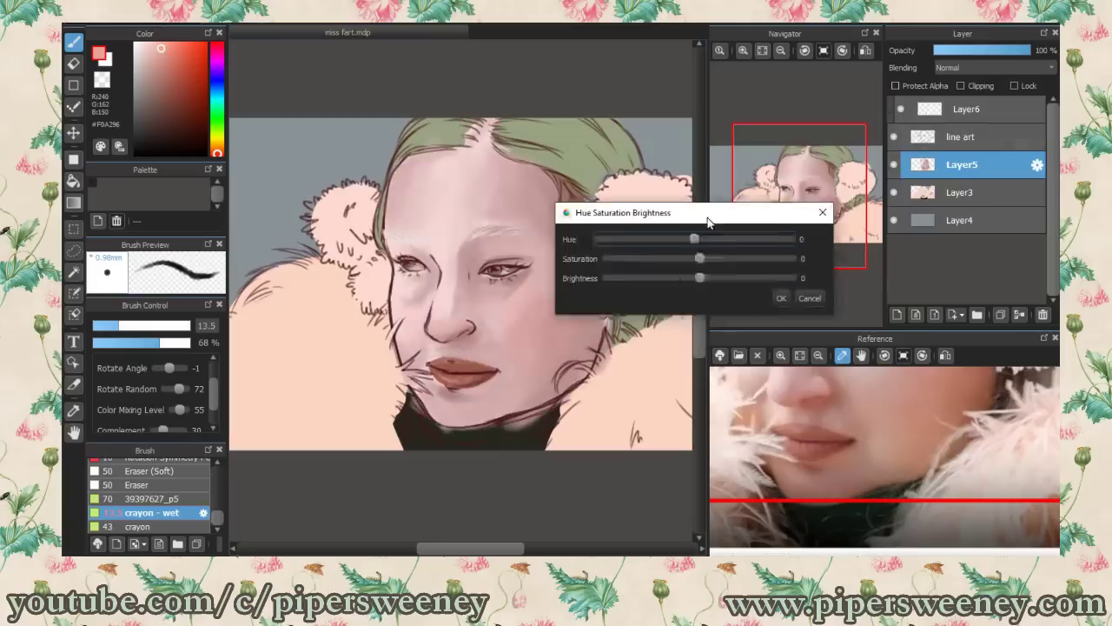
{"action": "left_click_drag", "start_coordinate": [740, 222], "coordinate": [853, 243]}
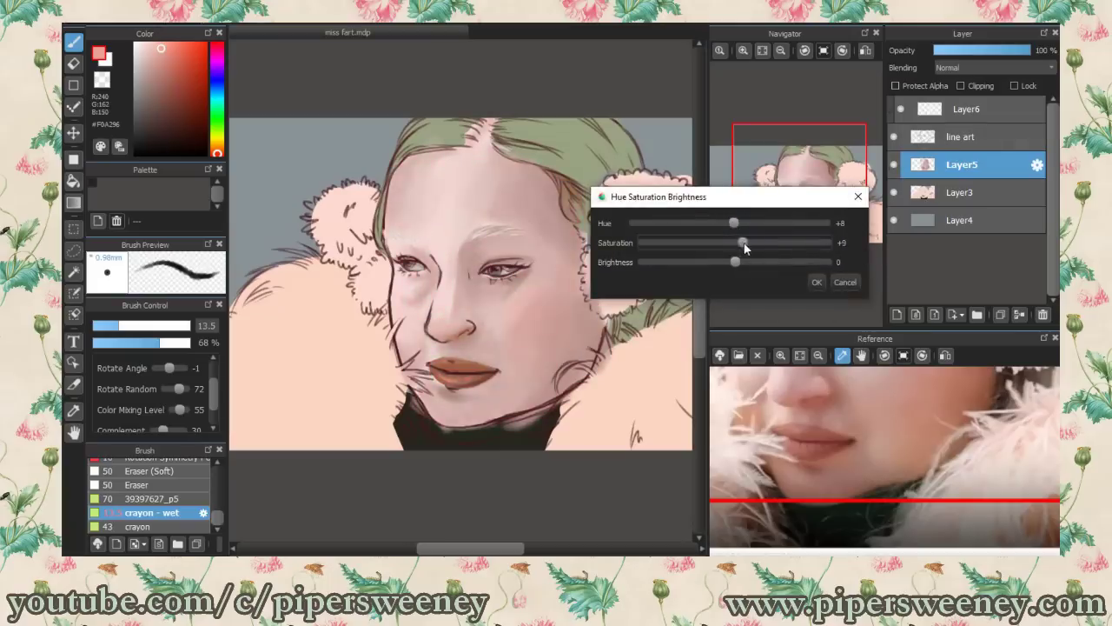
{"action": "left_click", "coordinate": [817, 281]}
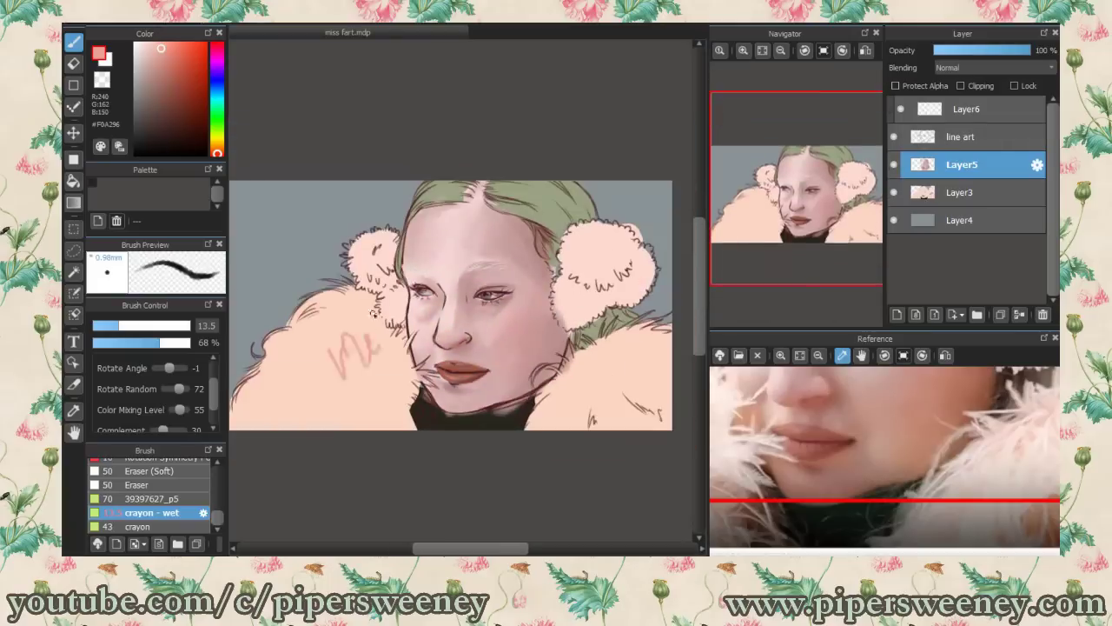
Step: Rename Layer5 as "skin"
{"action": "double_click", "coordinate": [988, 164]}
{"action": "type", "text": "skin"}
{"action": "key", "text": "Return"}
Step: Sample pink #DB8284 from the reference pom-pom and add a layer named "flowers" above the skin layer
{"action": "scroll", "coordinate": [906, 376], "scroll_direction": "down", "scroll_amount": 3}
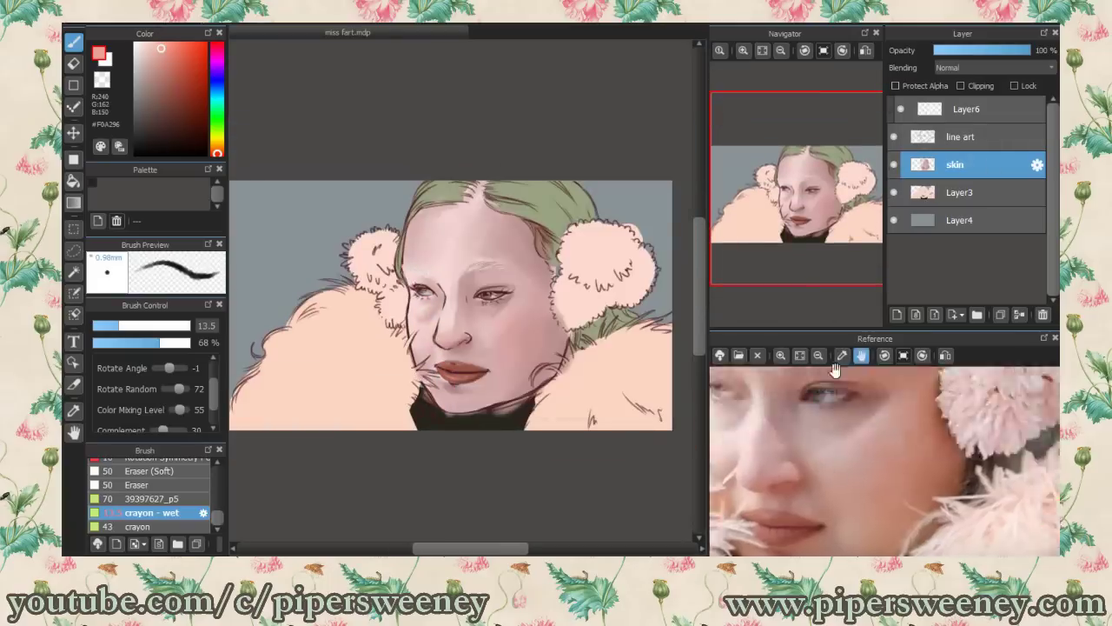
{"action": "scroll", "coordinate": [907, 376], "scroll_direction": "up", "scroll_amount": 3}
{"action": "left_click", "coordinate": [906, 377]}
{"action": "left_click", "coordinate": [896, 315]}
{"action": "double_click", "coordinate": [974, 168]}
{"action": "type", "text": "flowers"}
{"action": "key", "text": "Return"}
Step: Rename Layer3 as "base colors"
{"action": "double_click", "coordinate": [990, 223]}
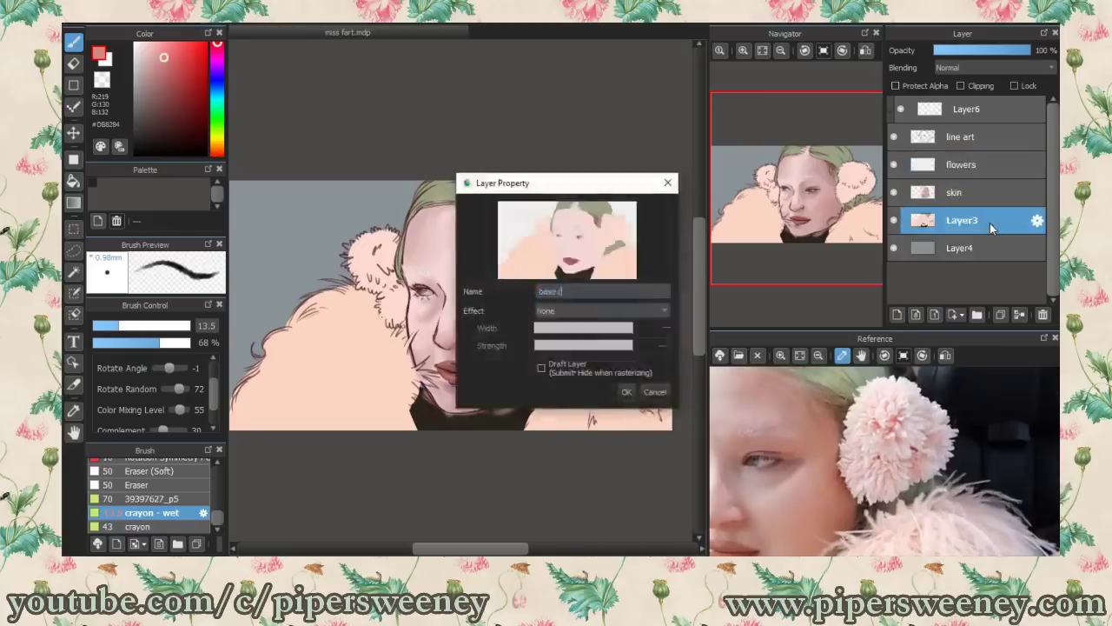
{"action": "type", "text": "base colors"}
{"action": "key", "text": "Return"}
Step: On the flowers layer, dab pink petal marks onto the larger pom-pom and sample its pale base colour #FEDAD0
{"action": "left_click", "coordinate": [974, 168]}
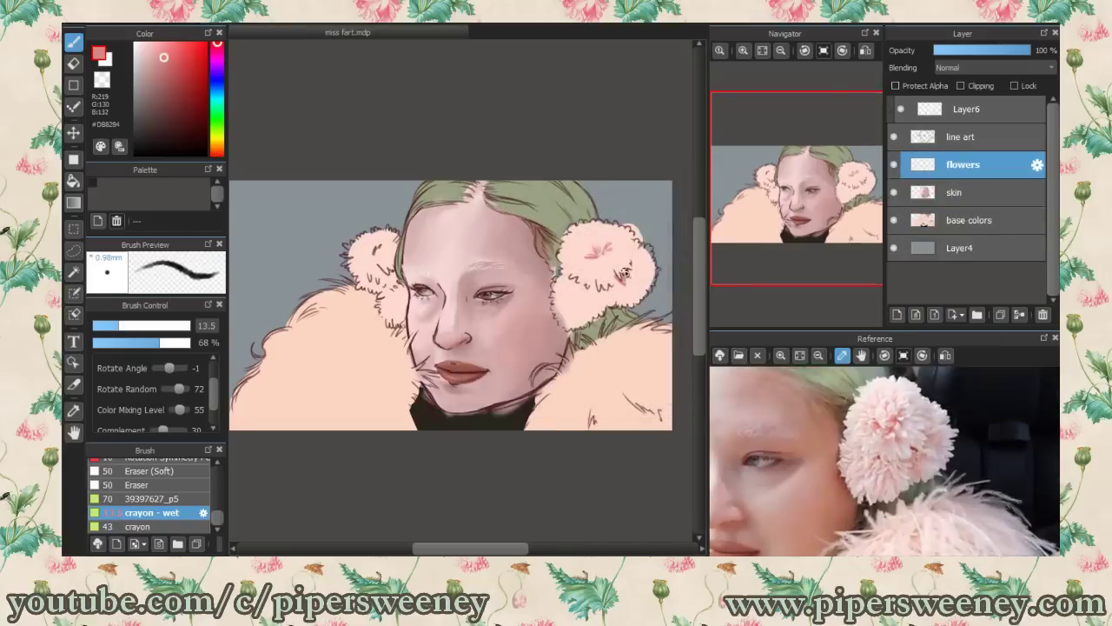
{"action": "left_click", "coordinate": [588, 279], "text": "alt"}
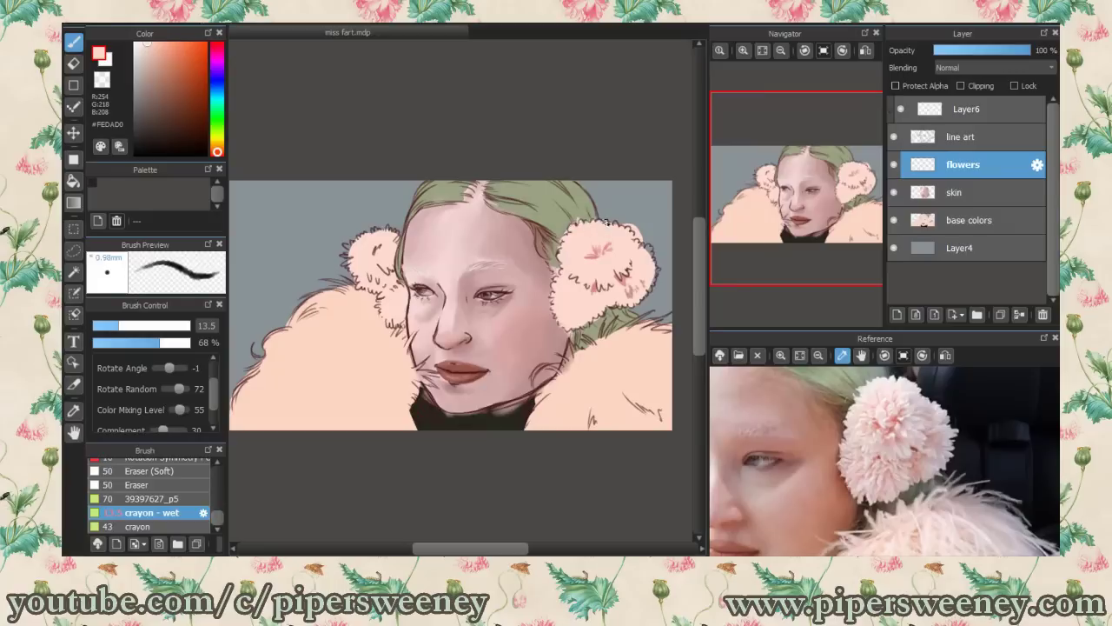
{"action": "left_click", "coordinate": [901, 110]}
{"action": "left_click", "coordinate": [205, 72]}
{"action": "left_click_drag", "start_coordinate": [287, 374], "coordinate": [404, 365]}
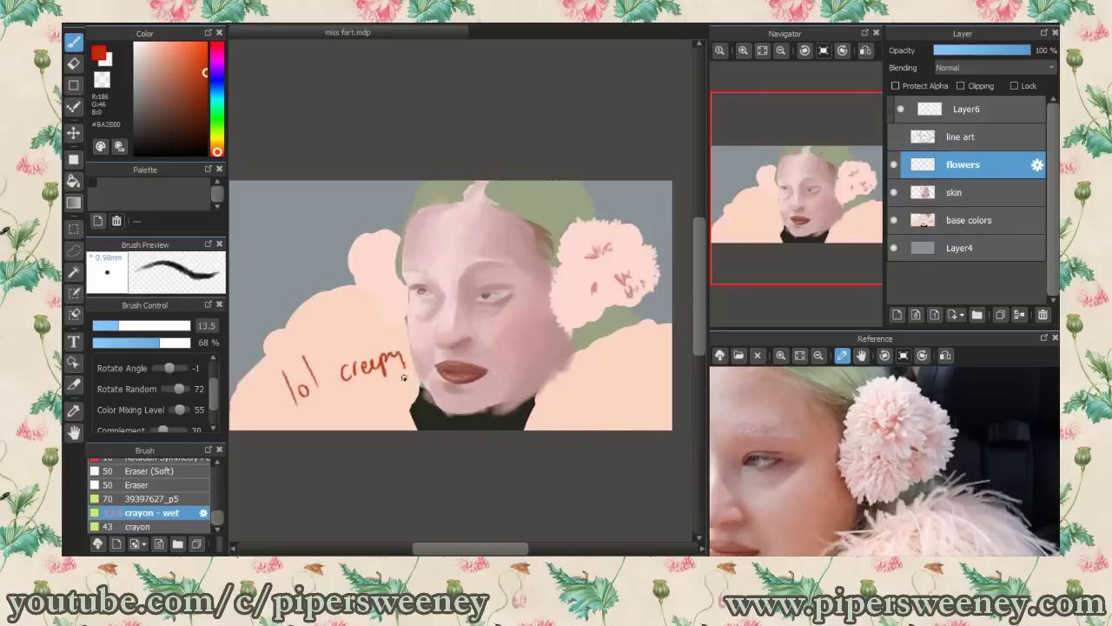
{"action": "key", "text": "ctrl+z"}
{"action": "key", "text": "ctrl+z"}
{"action": "key", "text": "ctrl+z"}
{"action": "key", "text": "ctrl+z"}
{"action": "key", "text": "ctrl+z"}
{"action": "left_click", "coordinate": [902, 110]}
Step: Paint petal strokes across the larger pom-pom in sampled pinks #C58C81 and #E8BDB2, enlarging the brush to 21 px
{"action": "left_click", "coordinate": [660, 260], "text": "alt"}
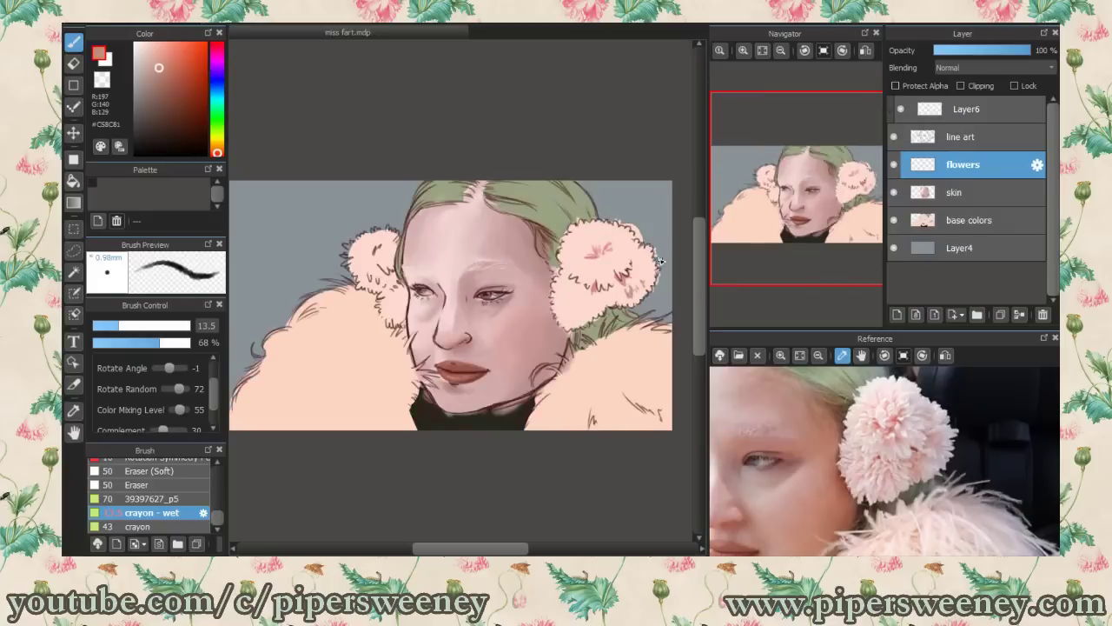
{"action": "left_click_drag", "start_coordinate": [594, 302], "coordinate": [570, 316]}
{"action": "left_click", "coordinate": [575, 313], "text": "alt"}
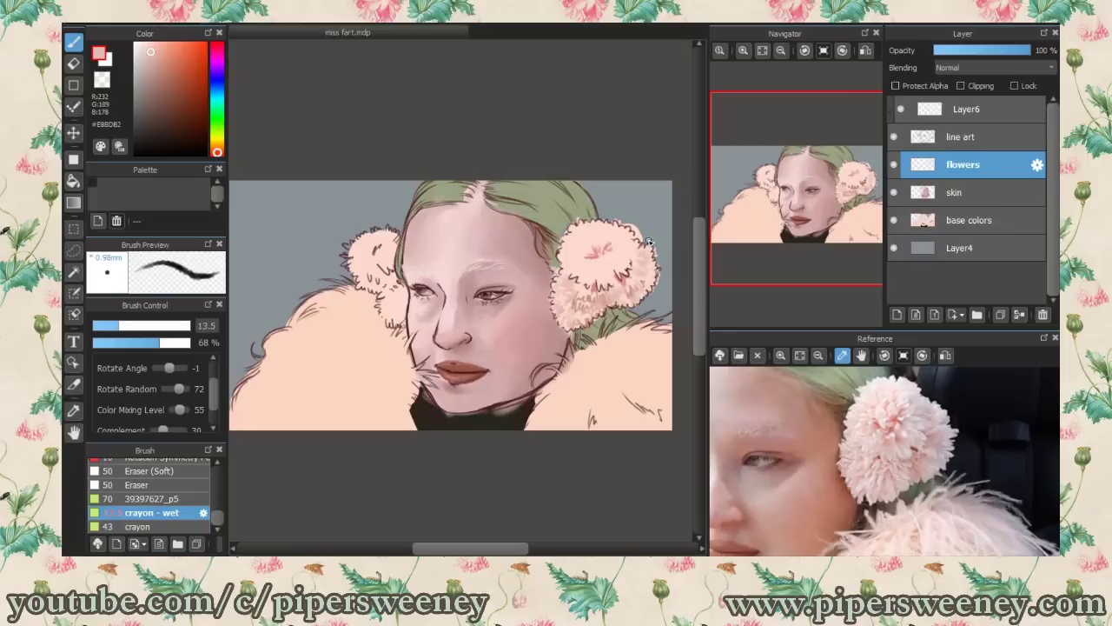
{"action": "key", "text": "bracketright"}
{"action": "mouse_move", "coordinate": [582, 302]}
{"action": "left_mouse_down"}
{"action": "mouse_move", "coordinate": [632, 224]}
{"action": "mouse_move", "coordinate": [573, 242]}
{"action": "mouse_move", "coordinate": [614, 222]}
{"action": "left_mouse_up"}
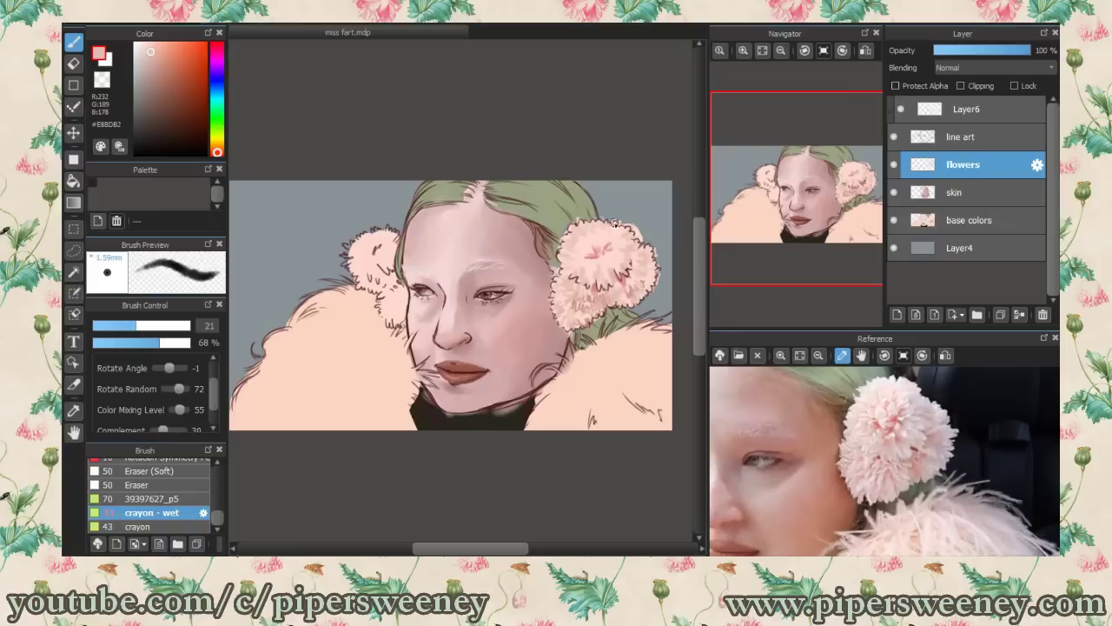
Step: Add near-white #F4EFEF highlights to the larger pom-pom and lower the brush opacity to 30%
{"action": "left_click", "coordinate": [647, 232], "text": "alt"}
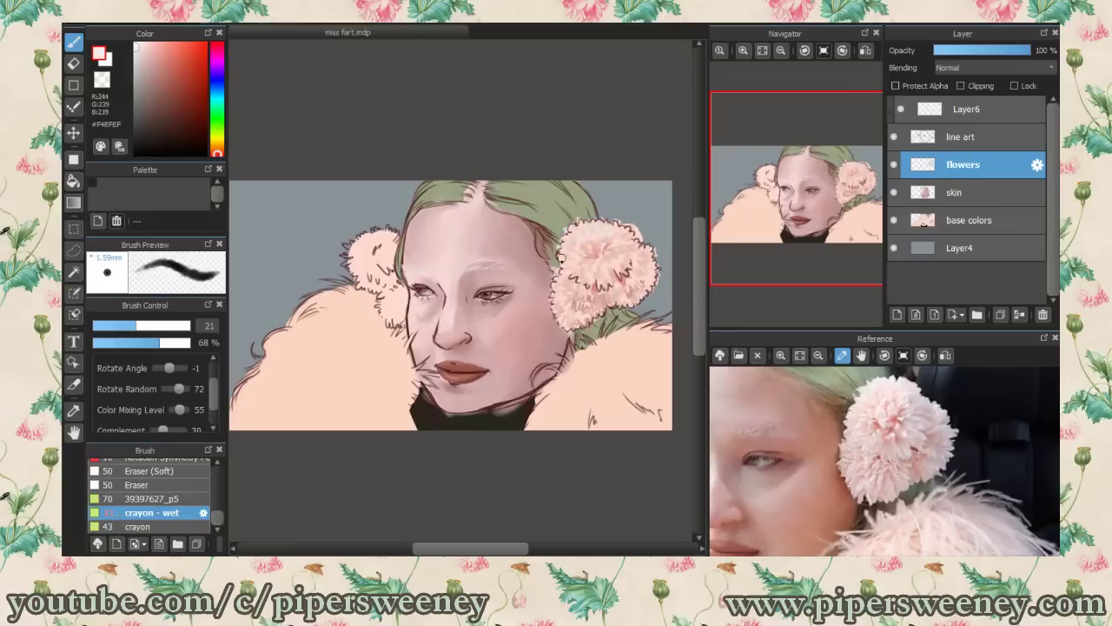
{"action": "left_click", "coordinate": [633, 290], "text": "alt"}
{"action": "left_click_drag", "start_coordinate": [185, 341], "coordinate": [149, 327]}
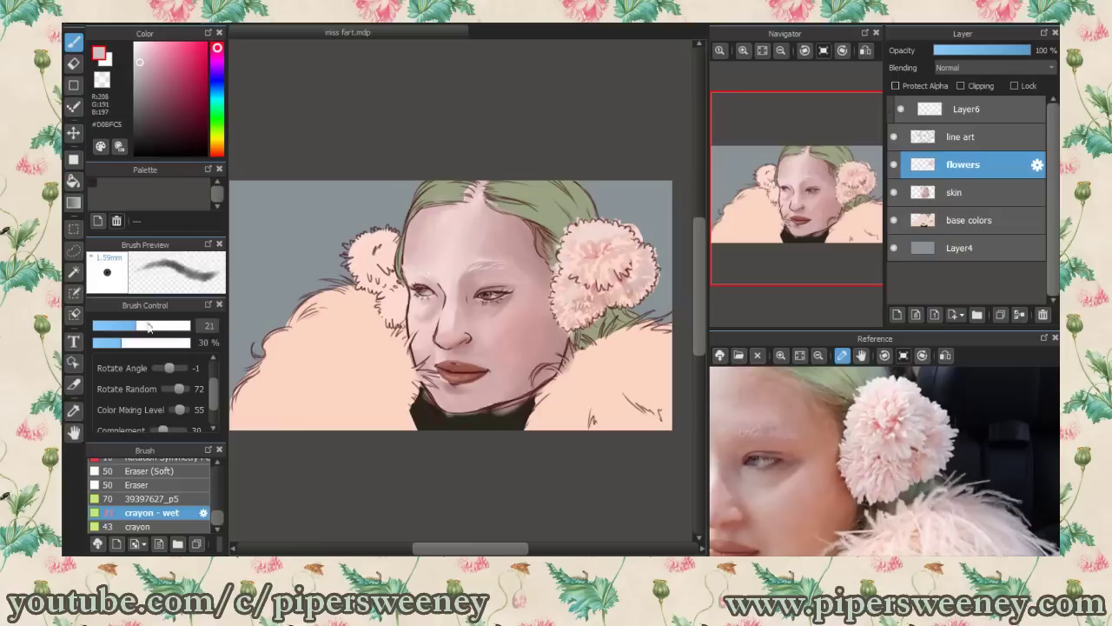
Step: Deepen the larger pom-pom's petal shadows with sampled dusty pinks and brighten its petals with white #FFFFFF
{"action": "left_click", "coordinate": [619, 285], "text": "alt"}
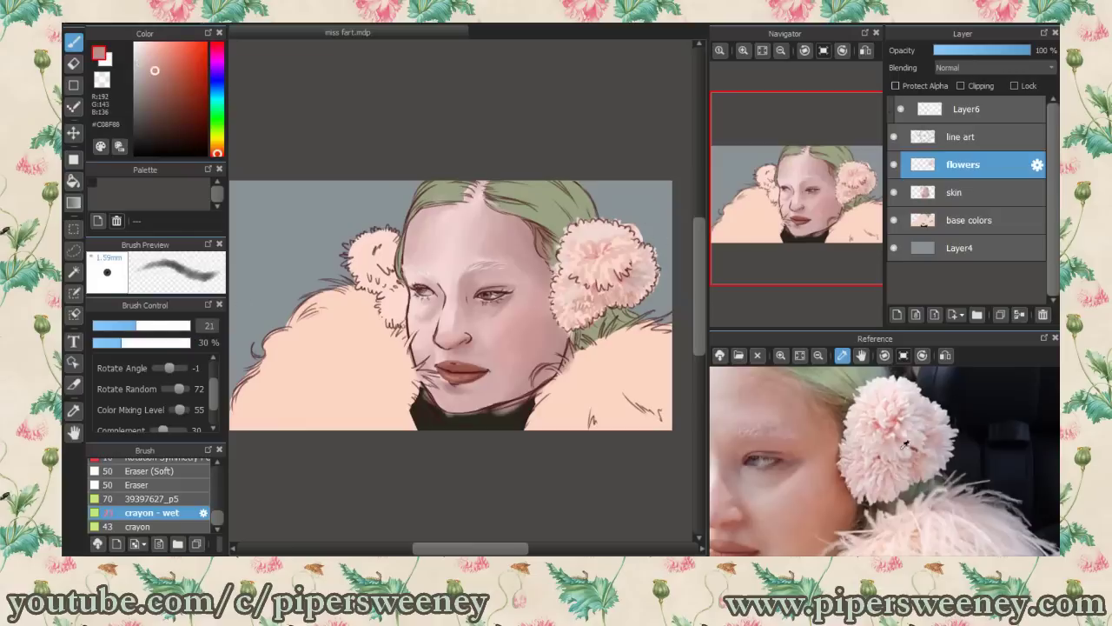
{"action": "left_click_drag", "start_coordinate": [594, 284], "coordinate": [626, 234]}
{"action": "left_click", "coordinate": [622, 260], "text": "alt"}
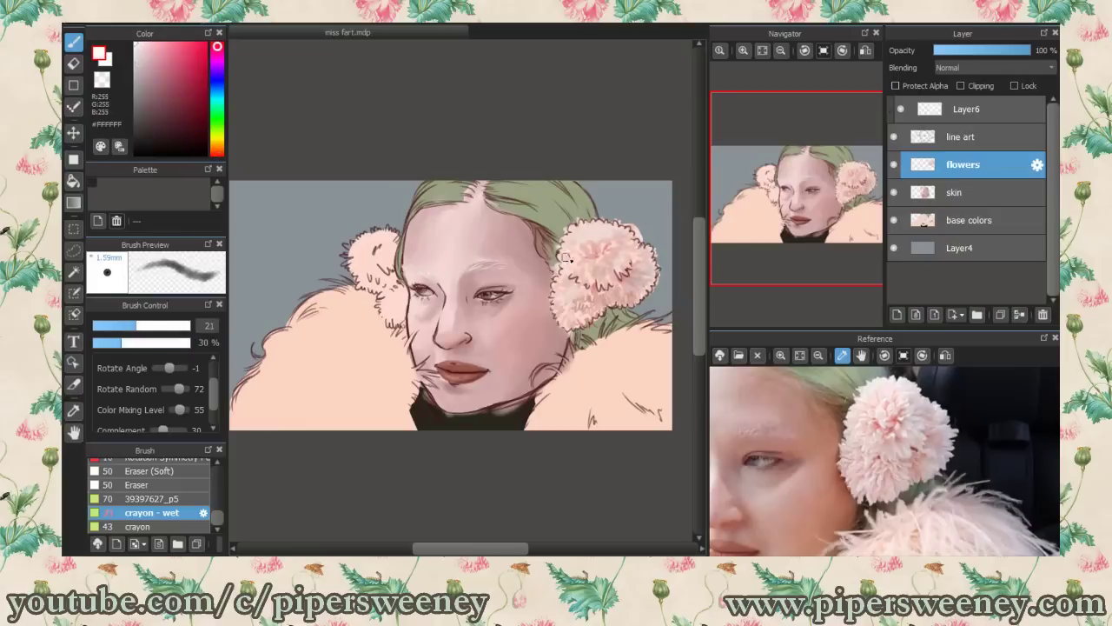
{"action": "left_click", "coordinate": [584, 251], "text": "alt"}
{"action": "left_click", "coordinate": [589, 292], "text": "alt"}
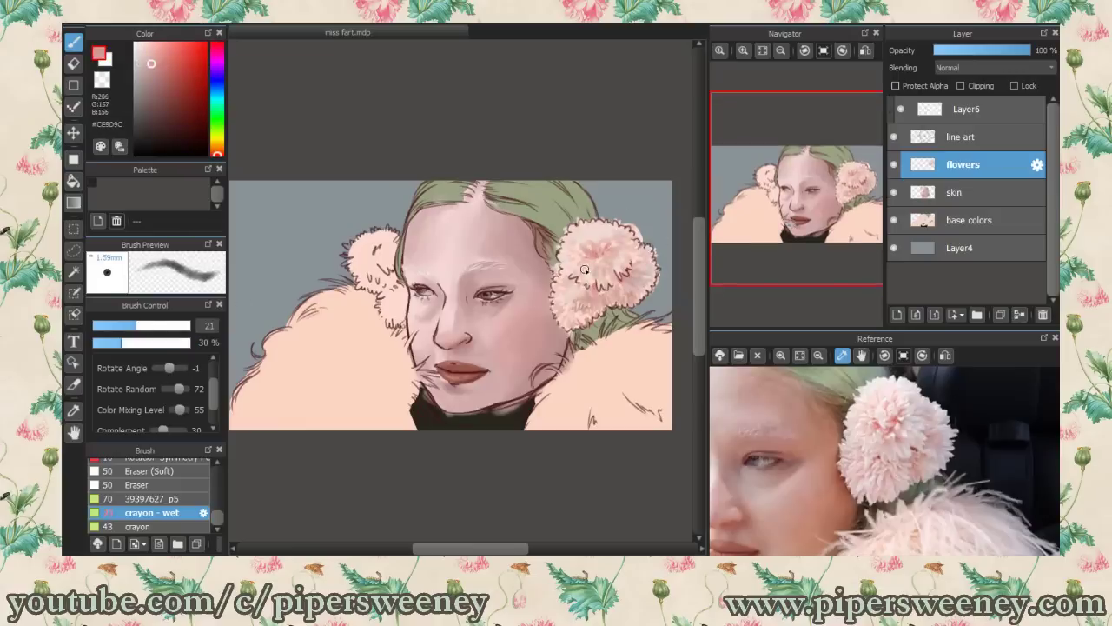
{"action": "left_click", "coordinate": [960, 137]}
{"action": "key", "text": "ctrl+u"}
{"action": "mouse_move", "coordinate": [735, 261]}
{"action": "left_mouse_down"}
{"action": "mouse_move", "coordinate": [767, 263]}
{"action": "mouse_move", "coordinate": [756, 258]}
{"action": "left_mouse_up"}
{"action": "left_click", "coordinate": [845, 281]}
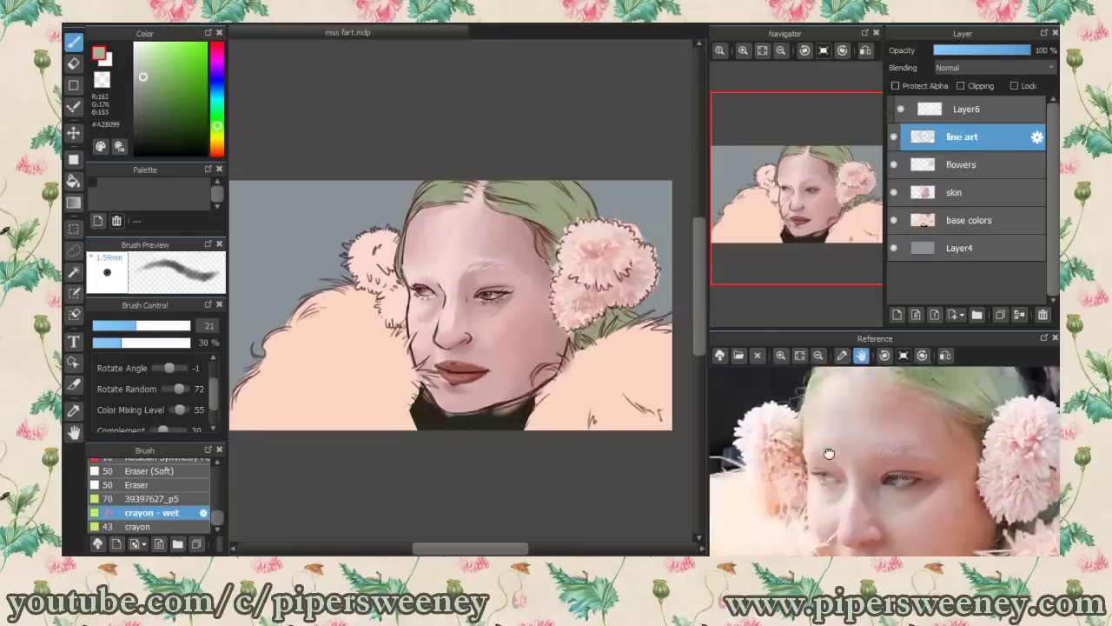
Step: On the flowers layer, paint the smaller pom-pom with sampled near-white #FFF5F7, pink #DE9D8E and reddish shadow tones
{"action": "left_click", "coordinate": [345, 265], "text": "ctrl"}
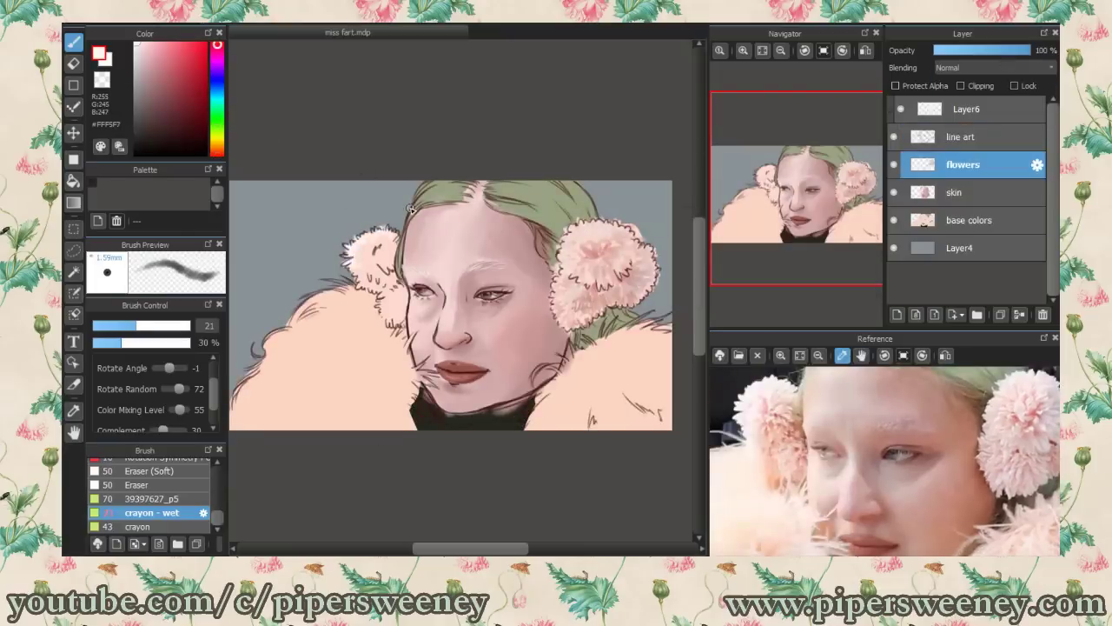
{"action": "left_click", "coordinate": [801, 444]}
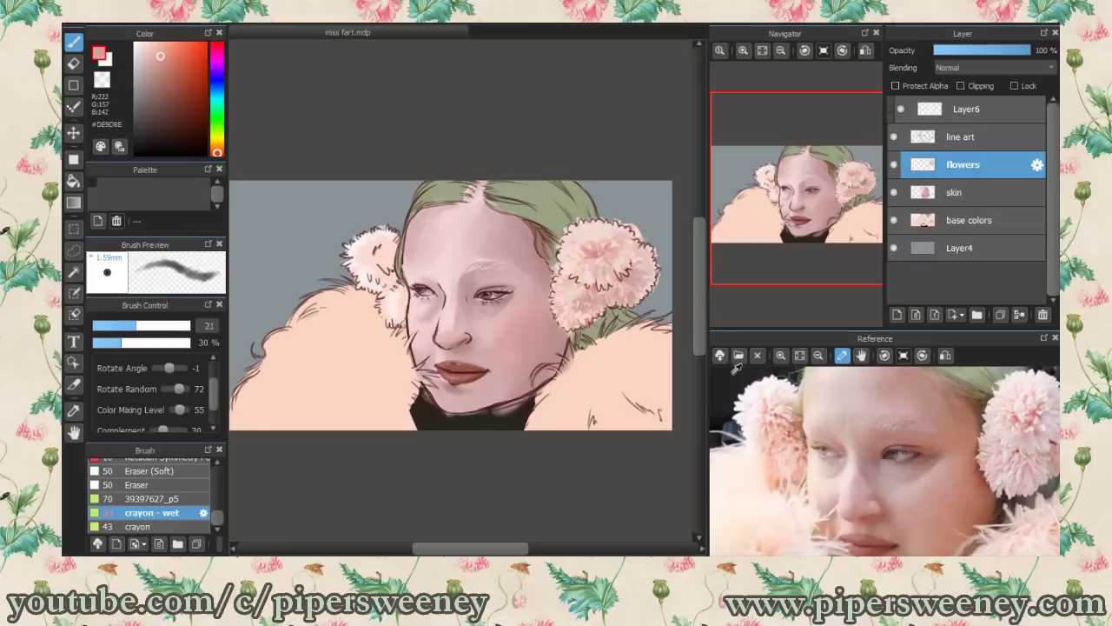
{"action": "left_click", "coordinate": [386, 285], "text": "alt"}
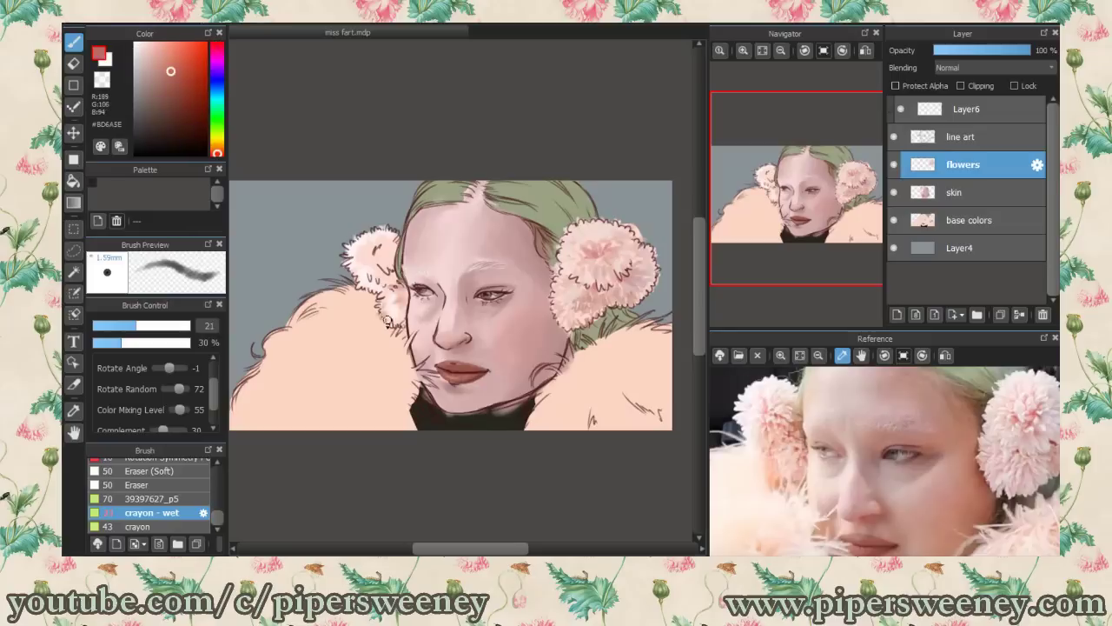
{"action": "left_click", "coordinate": [769, 393]}
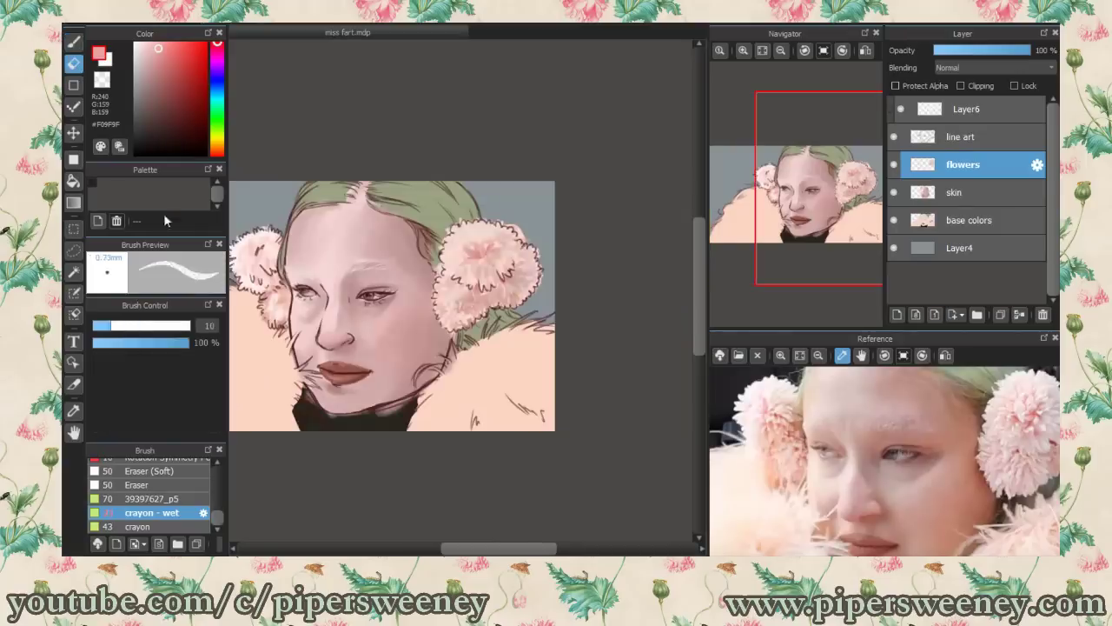
Step: Erase the larger pom-pom's shading and repaint its upper tufts in near-white #F2EDED, guided by the reference pom-pom
{"action": "mouse_move", "coordinate": [461, 260]}
{"action": "left_mouse_down"}
{"action": "mouse_move", "coordinate": [506, 290]}
{"action": "mouse_move", "coordinate": [491, 212]}
{"action": "mouse_move", "coordinate": [516, 223]}
{"action": "left_mouse_up"}
{"action": "key", "text": "b"}
{"action": "left_click", "coordinate": [441, 258], "text": "alt"}
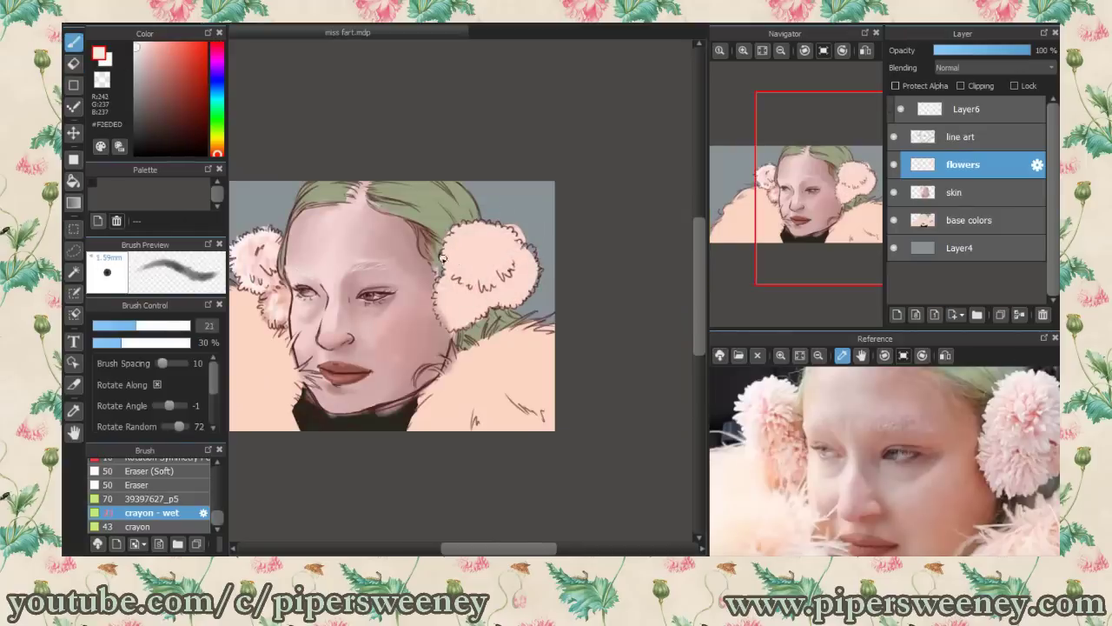
{"action": "left_click", "coordinate": [861, 354]}
{"action": "left_click_drag", "start_coordinate": [991, 454], "coordinate": [869, 469]}
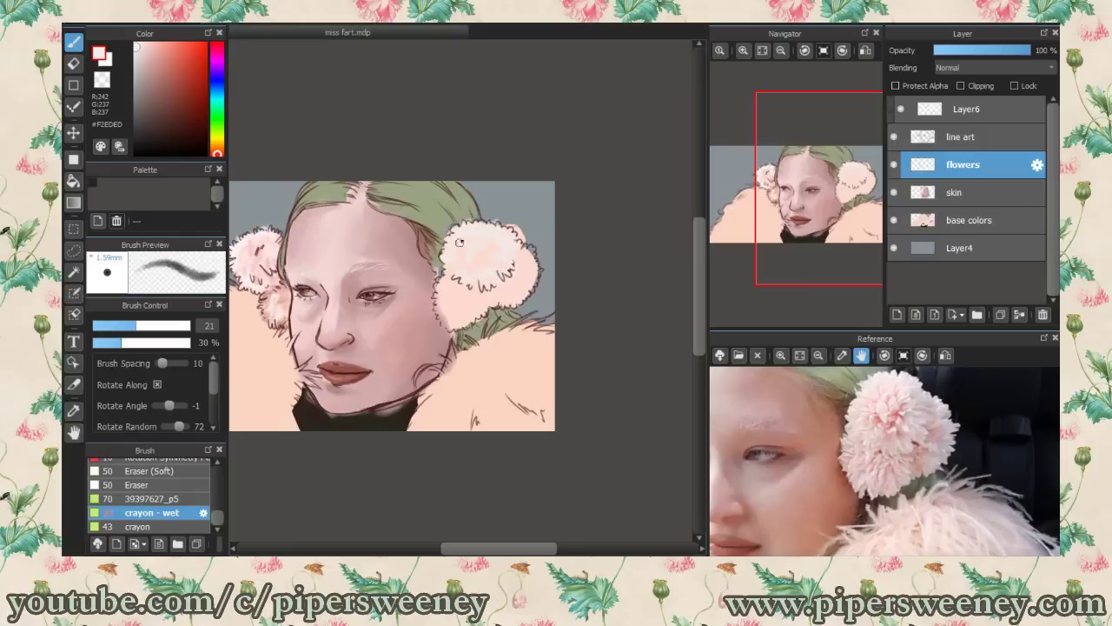
Step: Shade between the larger pom-pom's petals with sampled pinks #DAB7B7, #BB847A and #DF9792
{"action": "left_click", "coordinate": [452, 303], "text": "alt"}
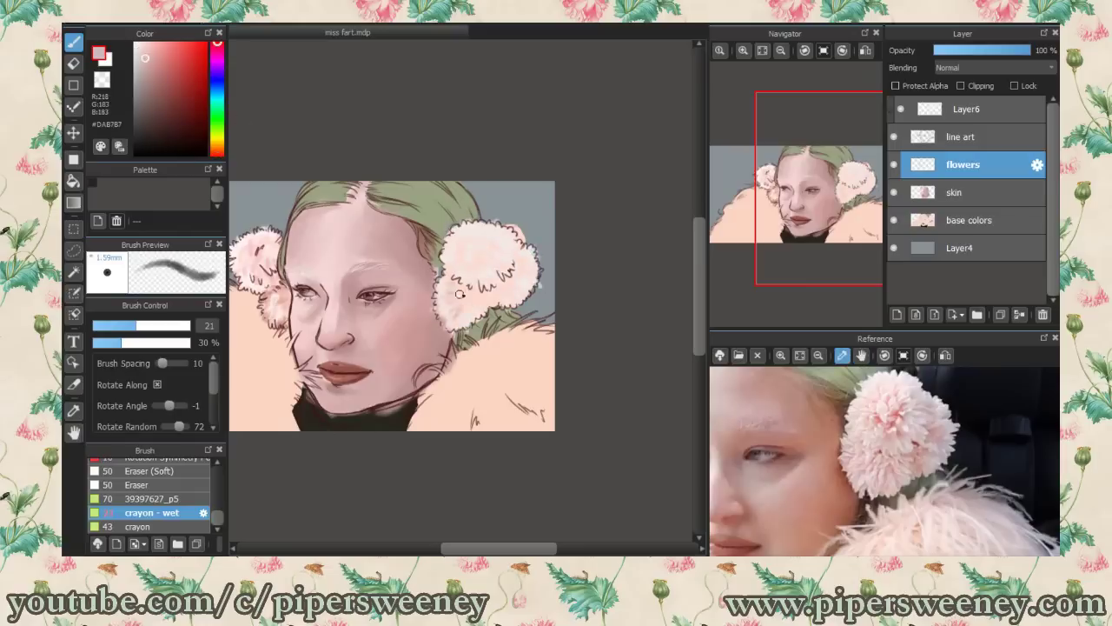
{"action": "left_click", "coordinate": [508, 297], "text": "alt"}
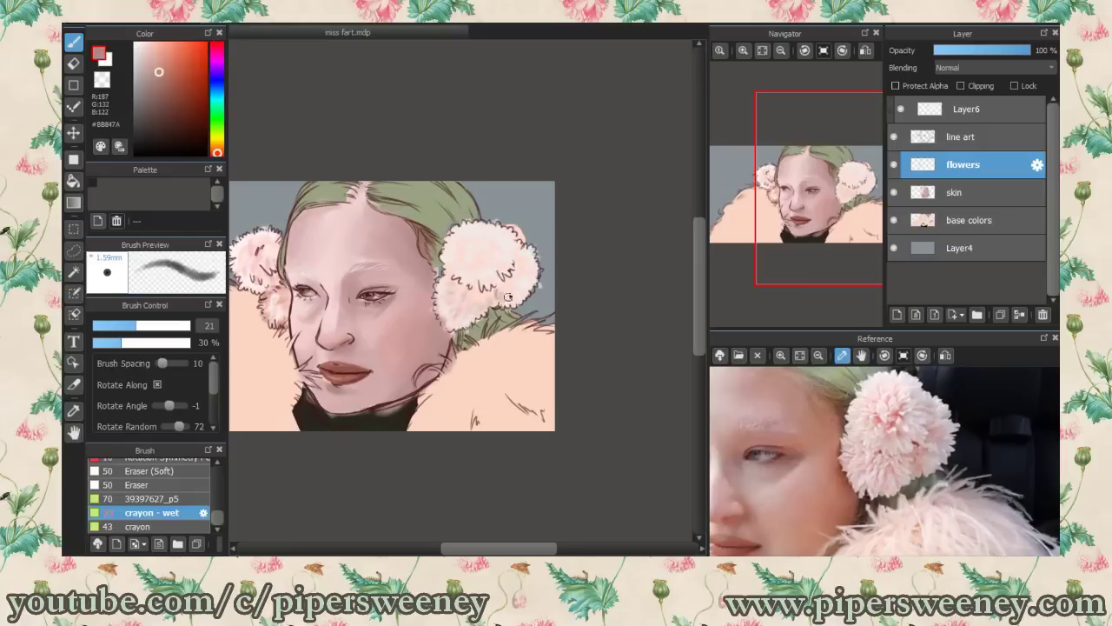
{"action": "left_click", "coordinate": [912, 409]}
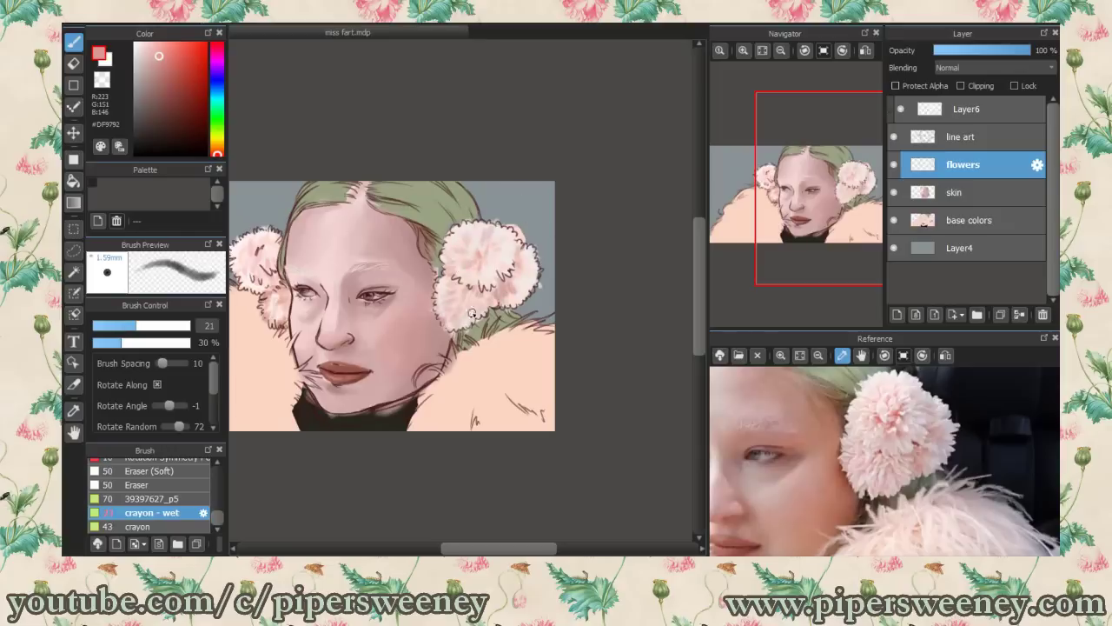
Step: Clean up the larger pom-pom's outer edge on the base colors layer with a 43 px eraser and return to the flowers layer
{"action": "scroll", "coordinate": [483, 291], "scroll_direction": "left", "scroll_amount": 2}
{"action": "key", "text": "e"}
{"action": "left_click", "coordinate": [570, 226], "text": "ctrl"}
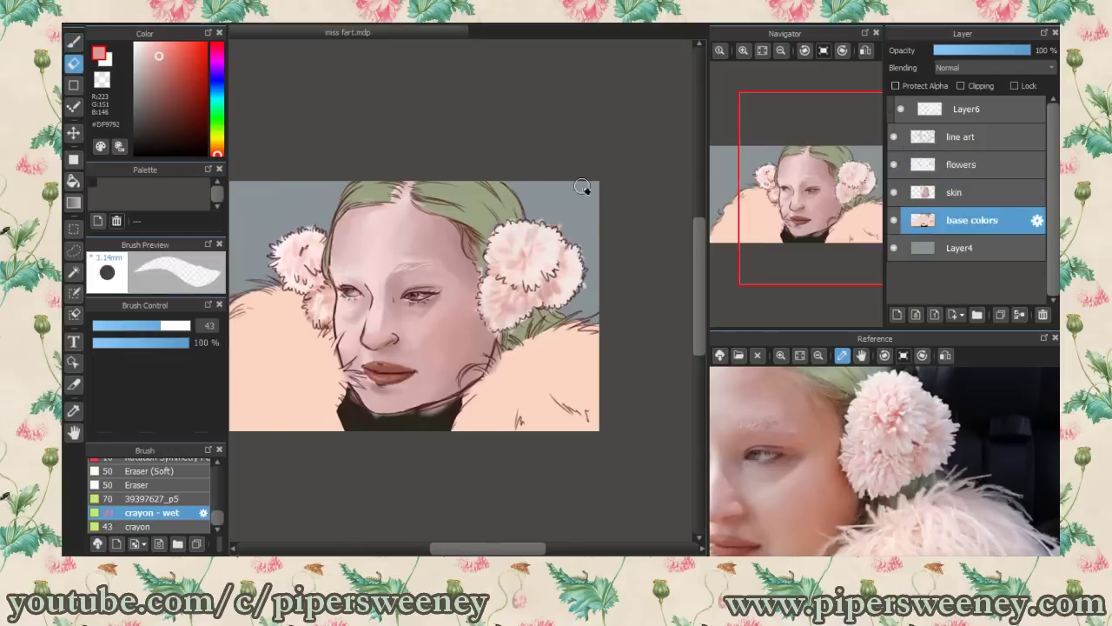
{"action": "left_click", "coordinate": [582, 278], "text": "ctrl"}
{"action": "left_click", "coordinate": [581, 283], "text": "alt"}
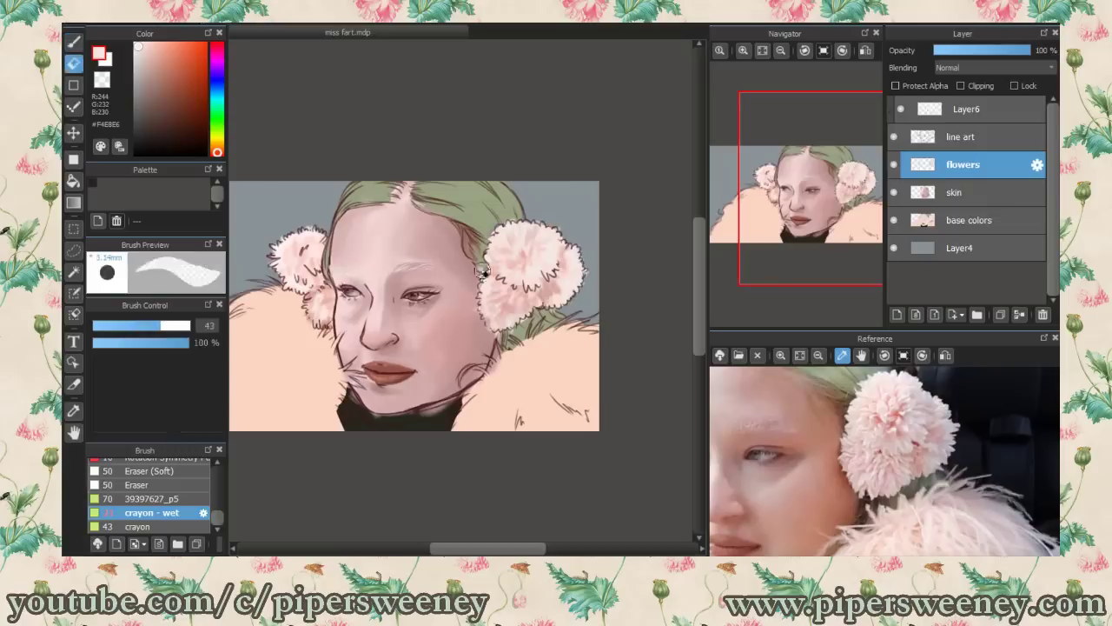
Step: Sample a muted green from the reference hair and add a layer named "hair" between the flowers and skin layers
{"action": "key", "text": "b"}
{"action": "left_click", "coordinate": [820, 358]}
{"action": "left_click", "coordinate": [907, 397]}
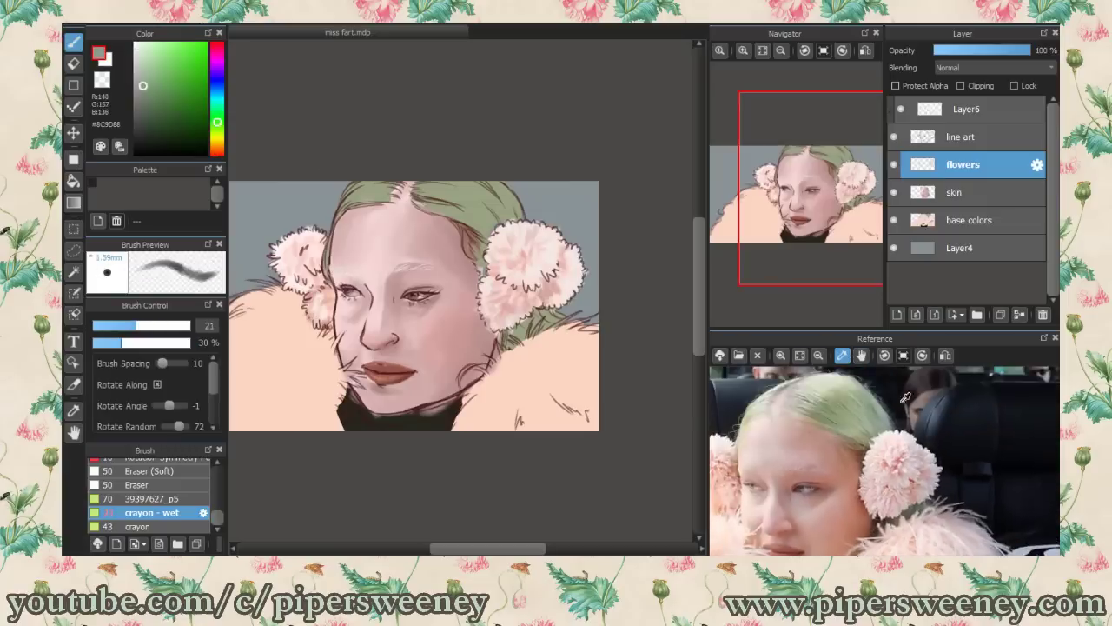
{"action": "left_click", "coordinate": [897, 314]}
{"action": "double_click", "coordinate": [978, 192]}
{"action": "type", "text": "hair"}
{"action": "key", "text": "Return"}
Step: Paint darker strands into the hair on top and beneath the larger pom-pom using crayon - wet in sampled muted greens
{"action": "left_click", "coordinate": [73, 63]}
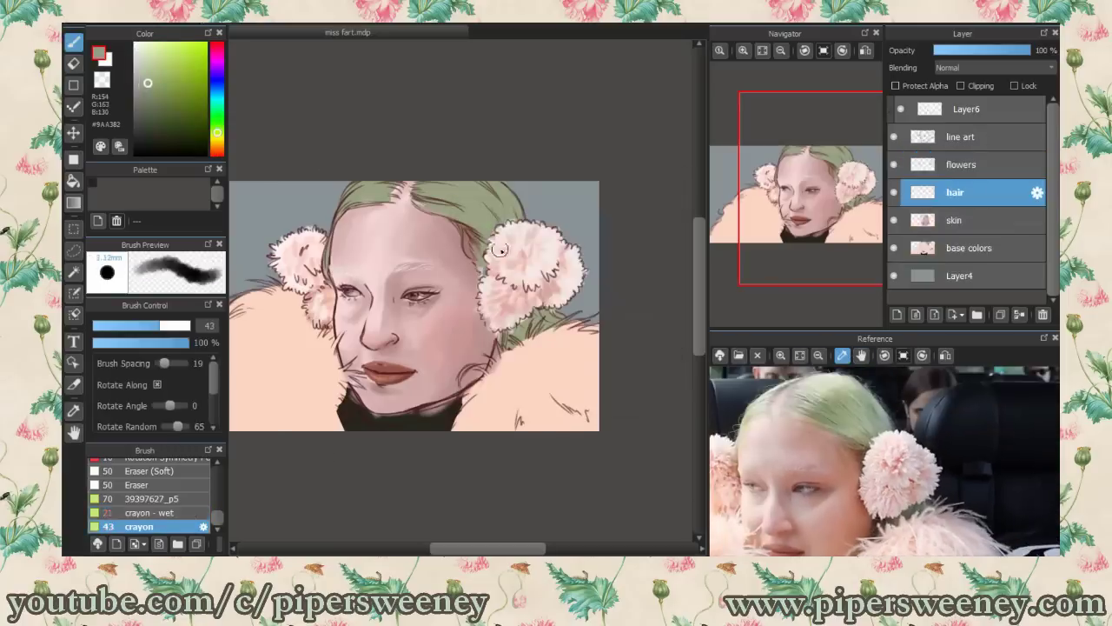
{"action": "key", "text": "b"}
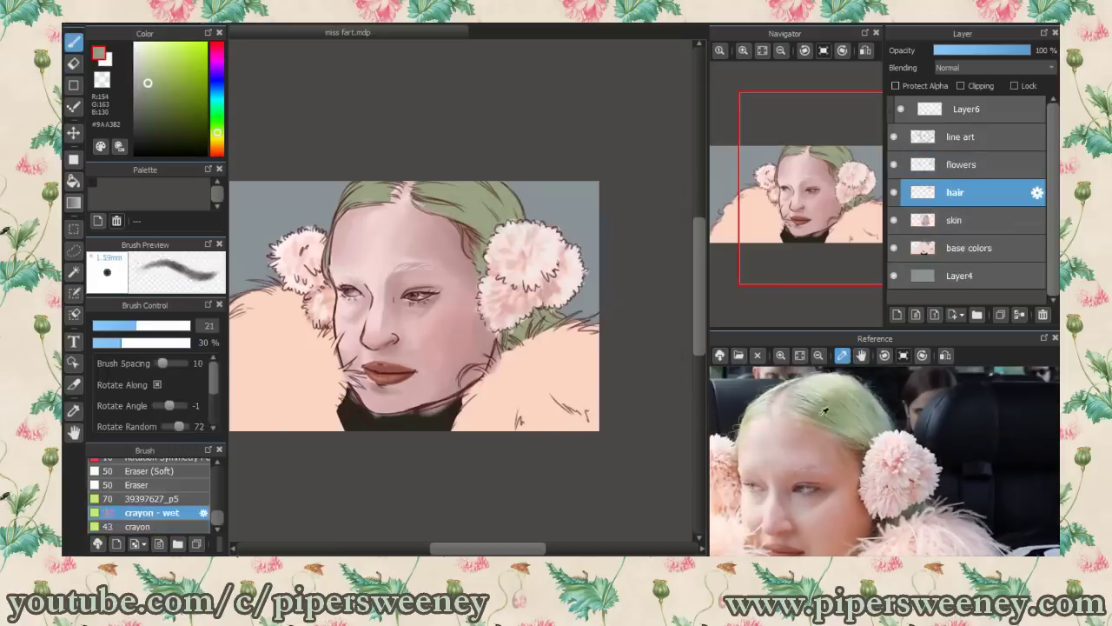
{"action": "left_click", "coordinate": [417, 185], "text": "alt"}
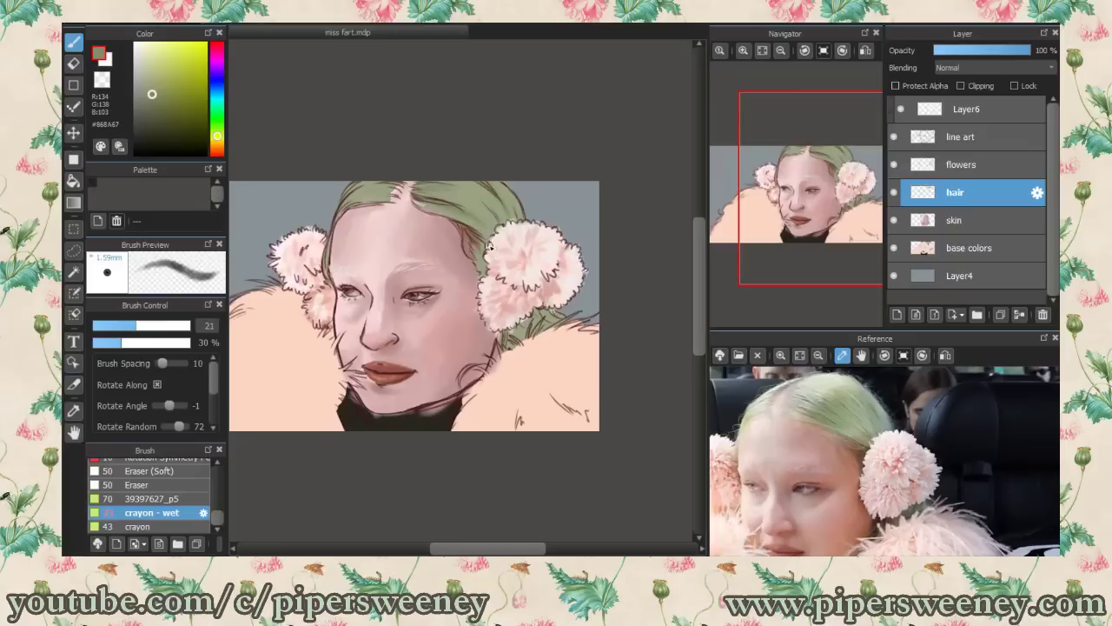
{"action": "left_click", "coordinate": [507, 339], "text": "alt"}
{"action": "left_click", "coordinate": [553, 318], "text": "alt"}
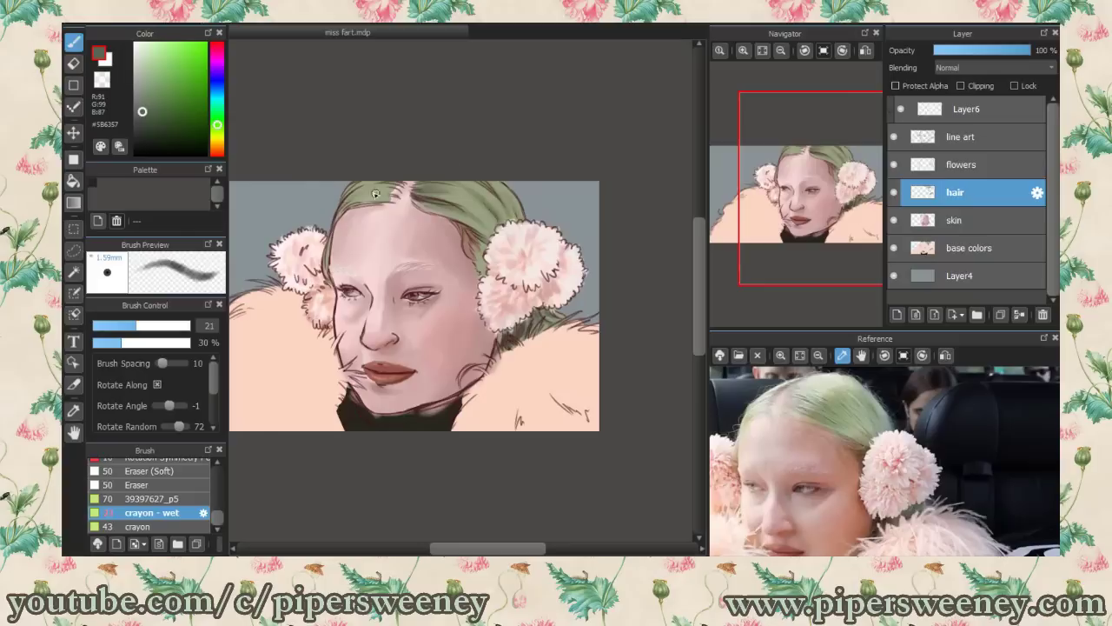
Step: Paint light and shadow strands through the hair with crayon - wet in sampled tones #BDC5A6, #D3D9C2, #AAA89E and #987565
{"action": "left_click", "coordinate": [342, 210], "text": "alt"}
{"action": "key", "text": "e"}
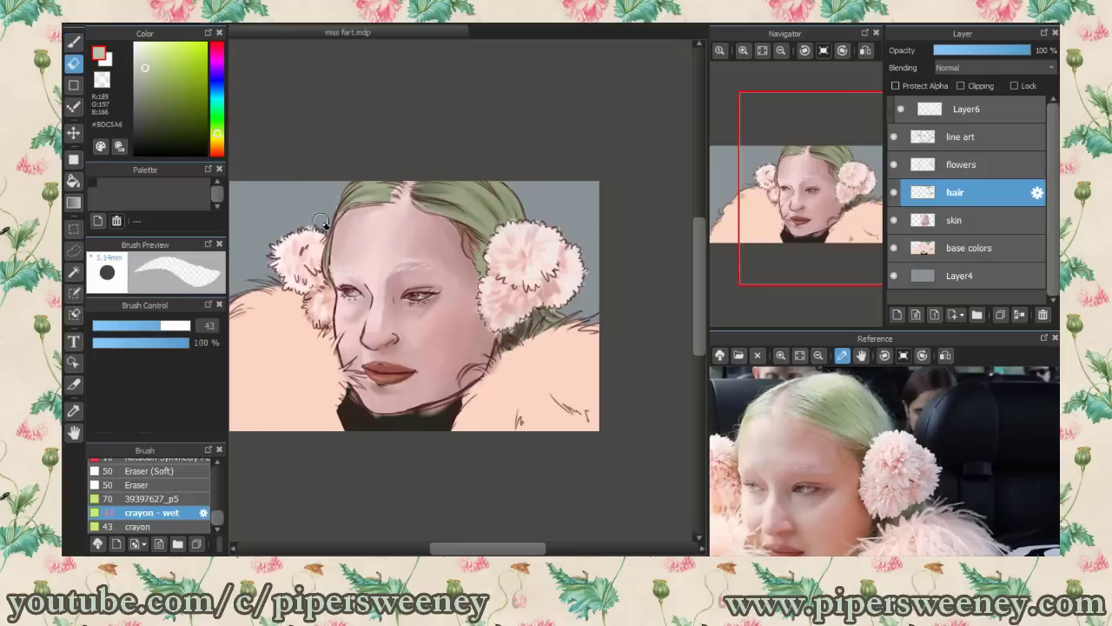
{"action": "key", "text": "b"}
{"action": "left_click_drag", "start_coordinate": [325, 250], "coordinate": [314, 278]}
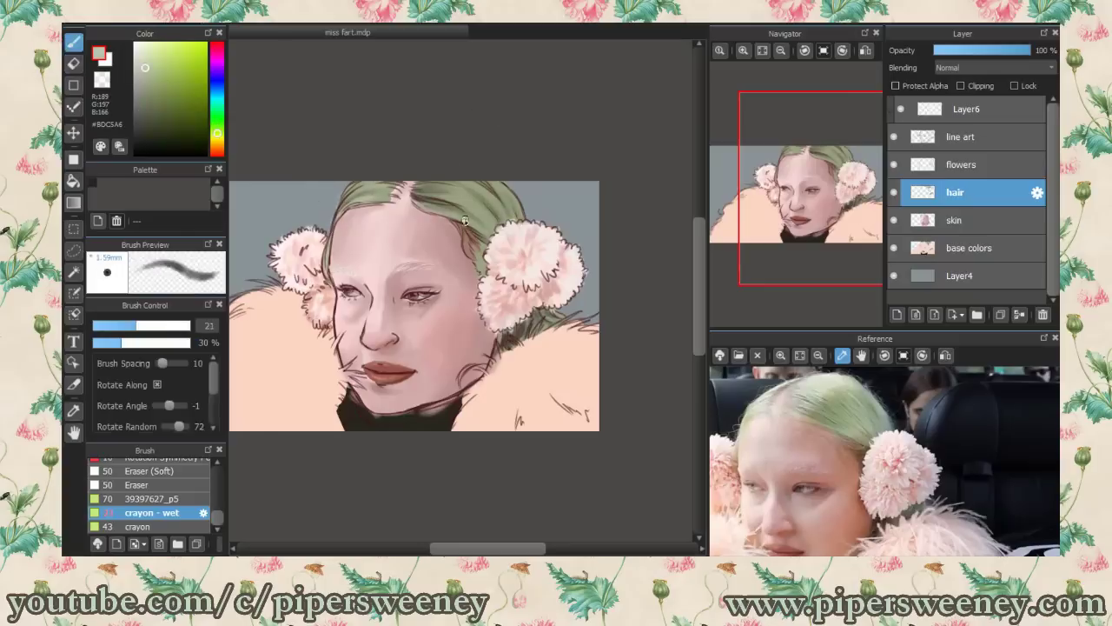
{"action": "left_click", "coordinate": [470, 188], "text": "alt"}
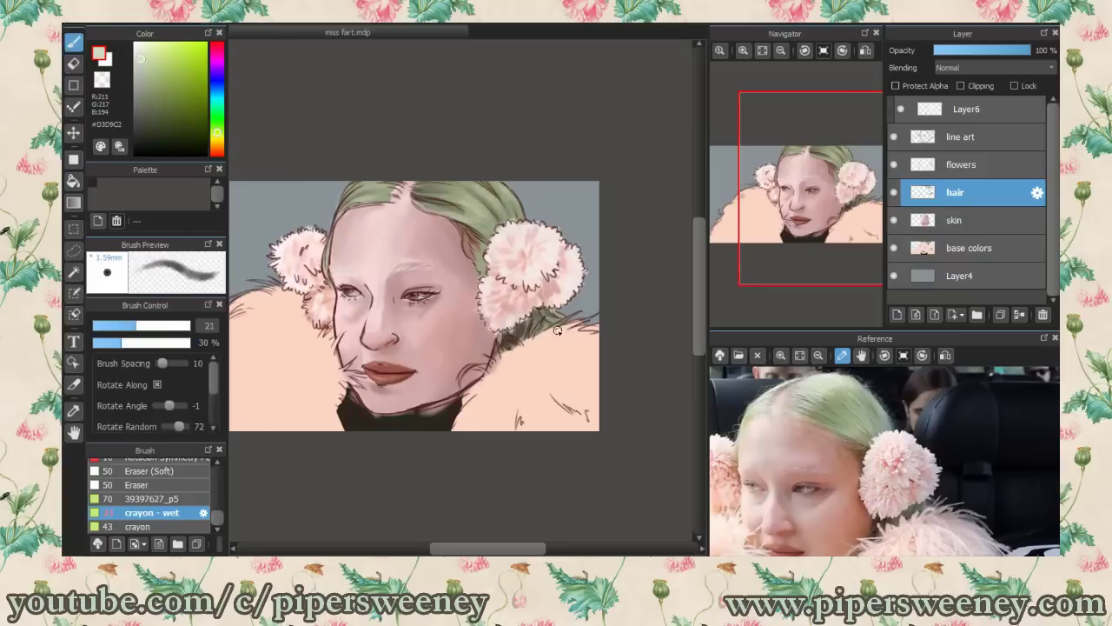
{"action": "left_click", "coordinate": [397, 202], "text": "alt"}
{"action": "left_click", "coordinate": [387, 200], "text": "alt"}
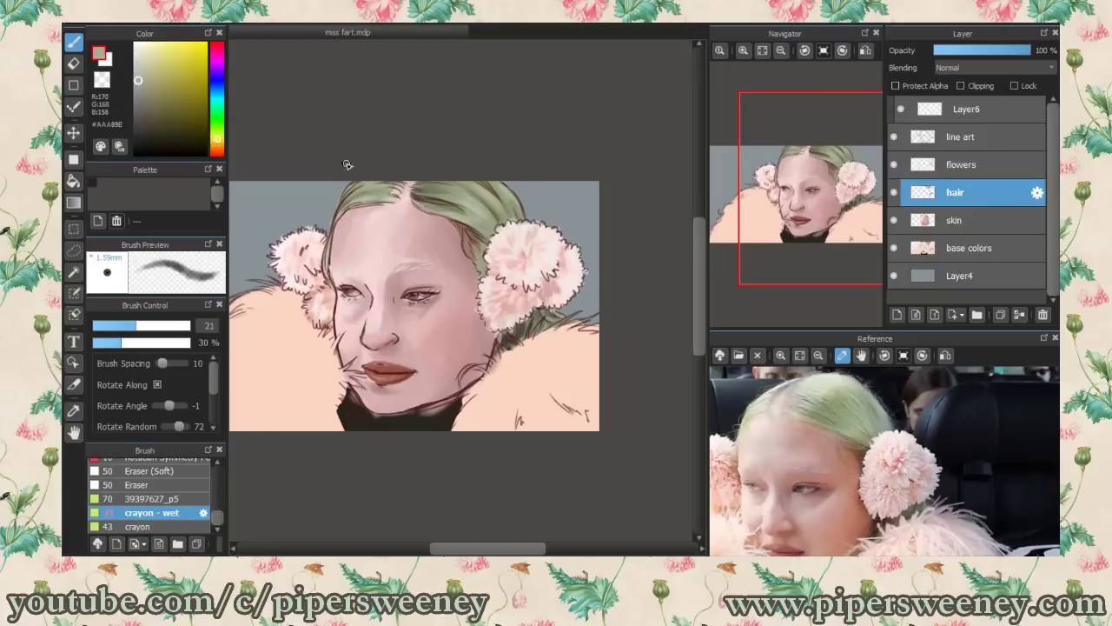
{"action": "left_click", "coordinate": [405, 181], "text": "alt"}
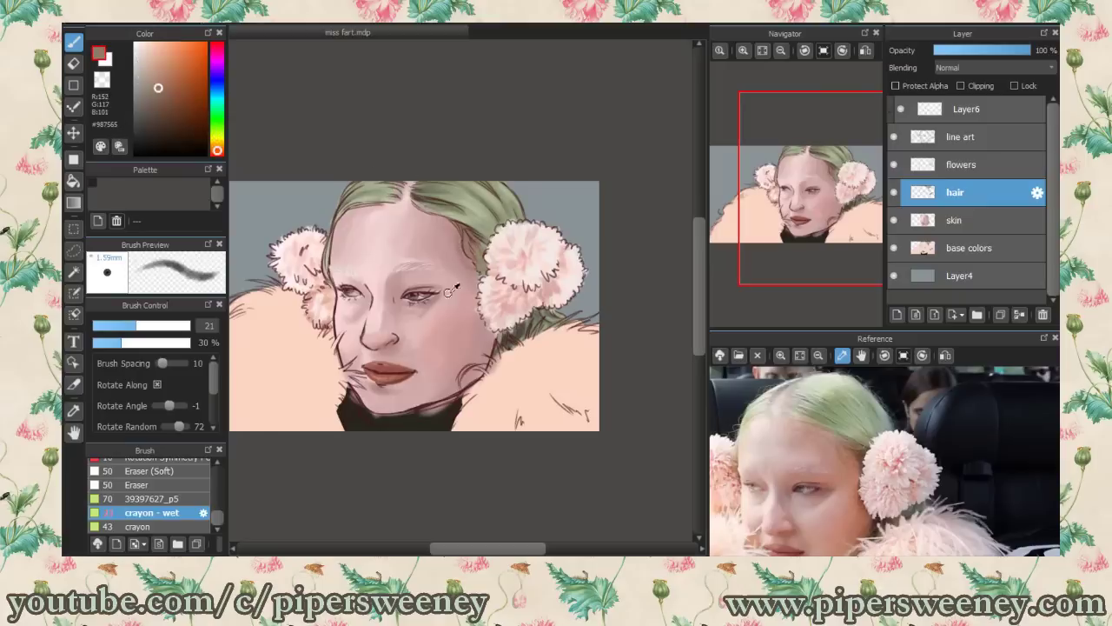
Step: Refine the eyes, nose and lips on the skin layer with a 10.1 px crayon - wet in #F4D8D5, #794746, #D1A9AA and #824339
{"action": "left_click", "coordinate": [371, 301], "text": "alt"}
{"action": "left_click", "coordinate": [364, 264], "text": "alt"}
{"action": "key", "text": "bracketleft"}
{"action": "scroll", "coordinate": [364, 264], "scroll_direction": "up", "scroll_amount": 4}
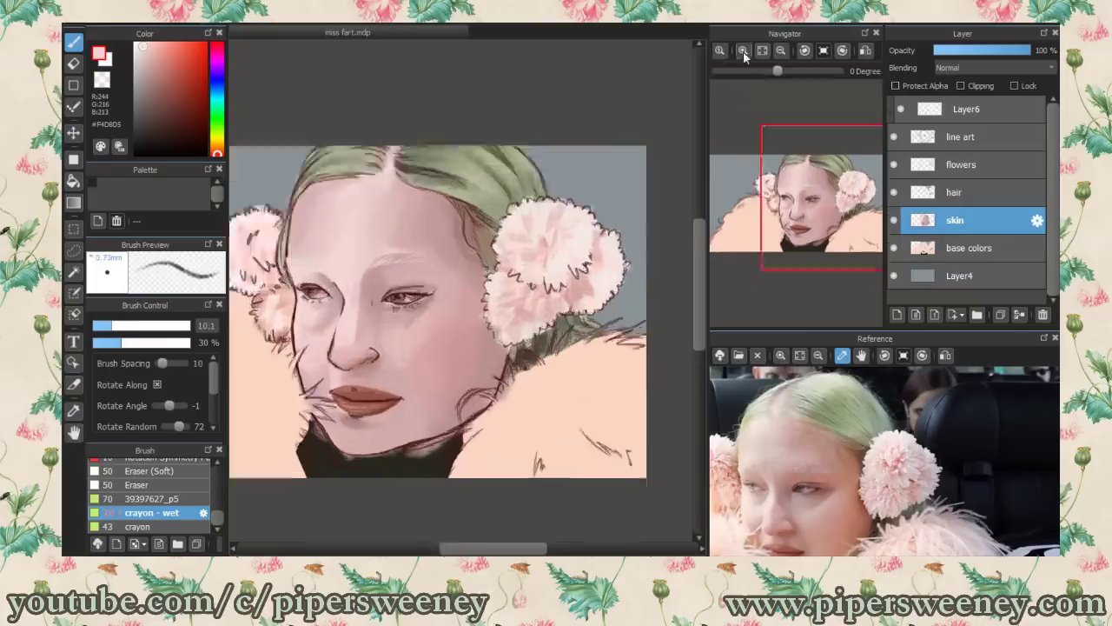
{"action": "left_click", "coordinate": [293, 288], "text": "alt"}
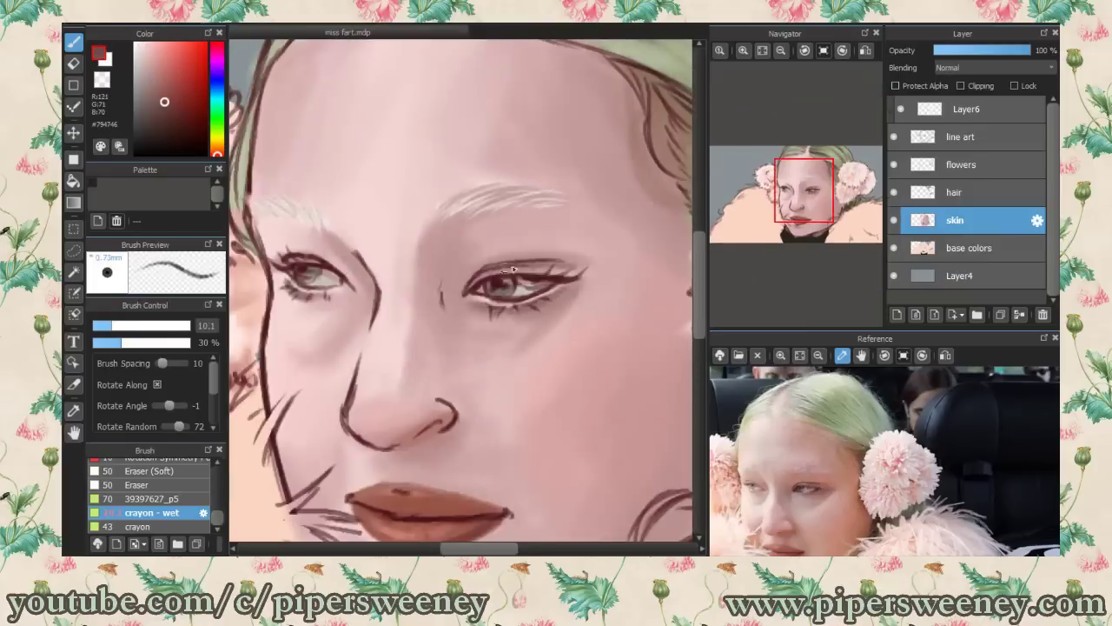
{"action": "left_click", "coordinate": [322, 304], "text": "alt"}
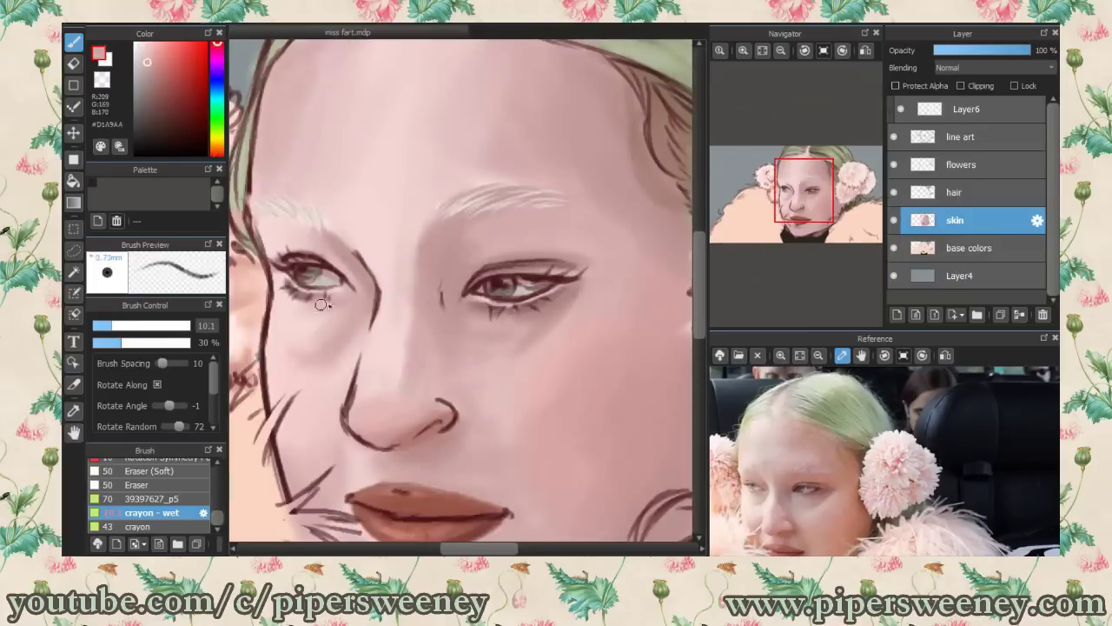
{"action": "left_click", "coordinate": [434, 424], "text": "alt"}
{"action": "scroll", "coordinate": [411, 445], "scroll_direction": "down", "scroll_amount": 4}
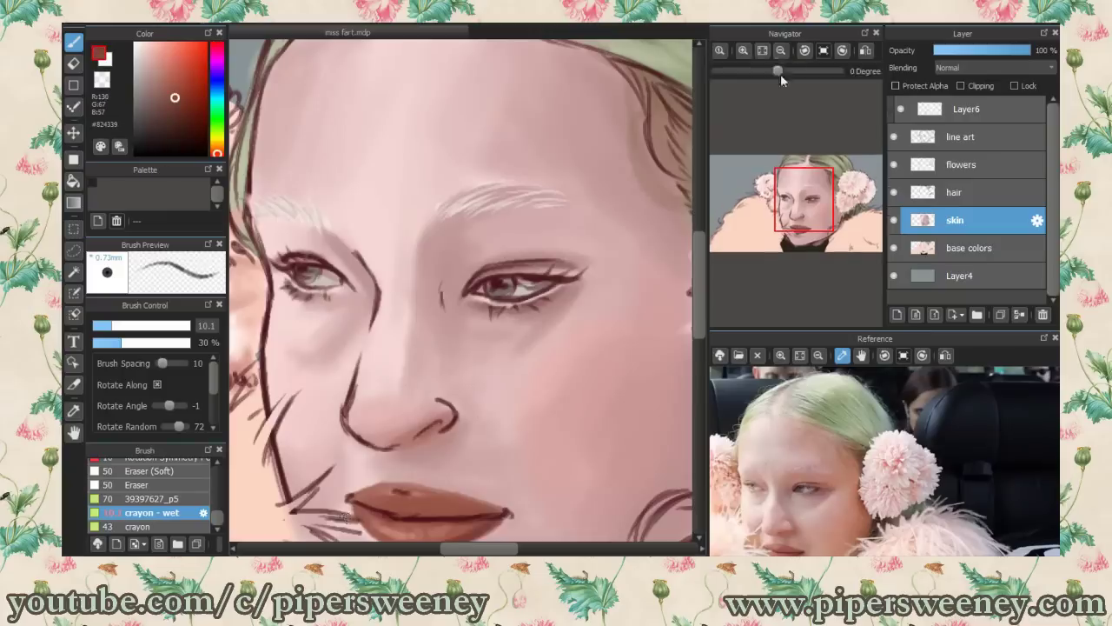
Step: Add fine strands along the parting and hairline on the hair layer with sampled #ACB494, #655748 and #CEA6A7
{"action": "left_click", "coordinate": [567, 233], "text": "alt"}
{"action": "key", "text": "ctrl+Up"}
{"action": "left_click", "coordinate": [567, 233], "text": "alt"}
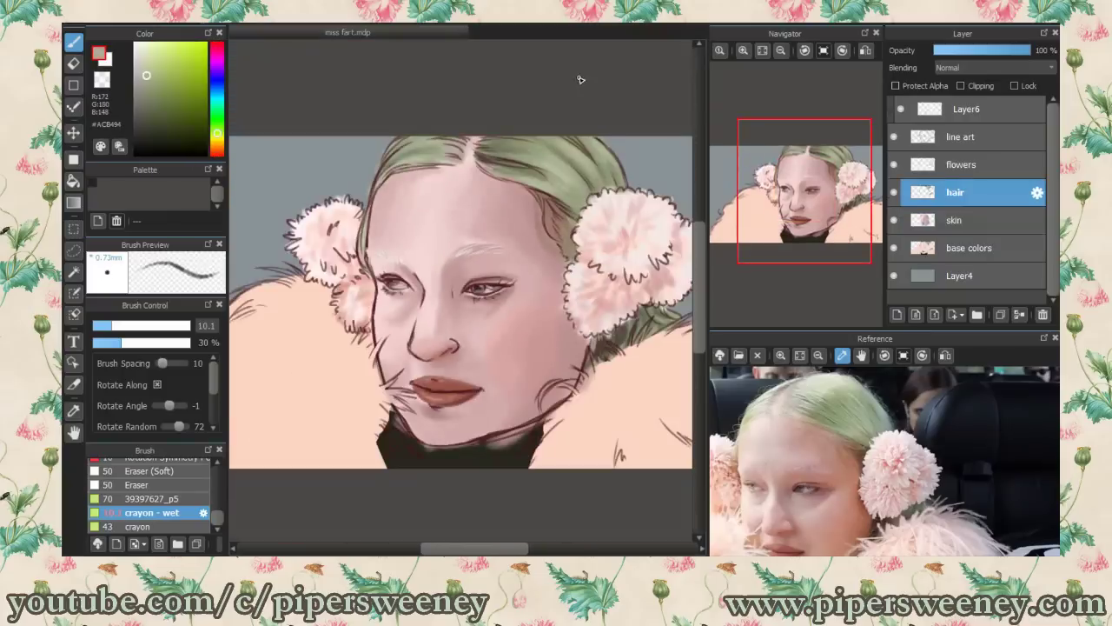
{"action": "left_click", "coordinate": [571, 197], "text": "alt"}
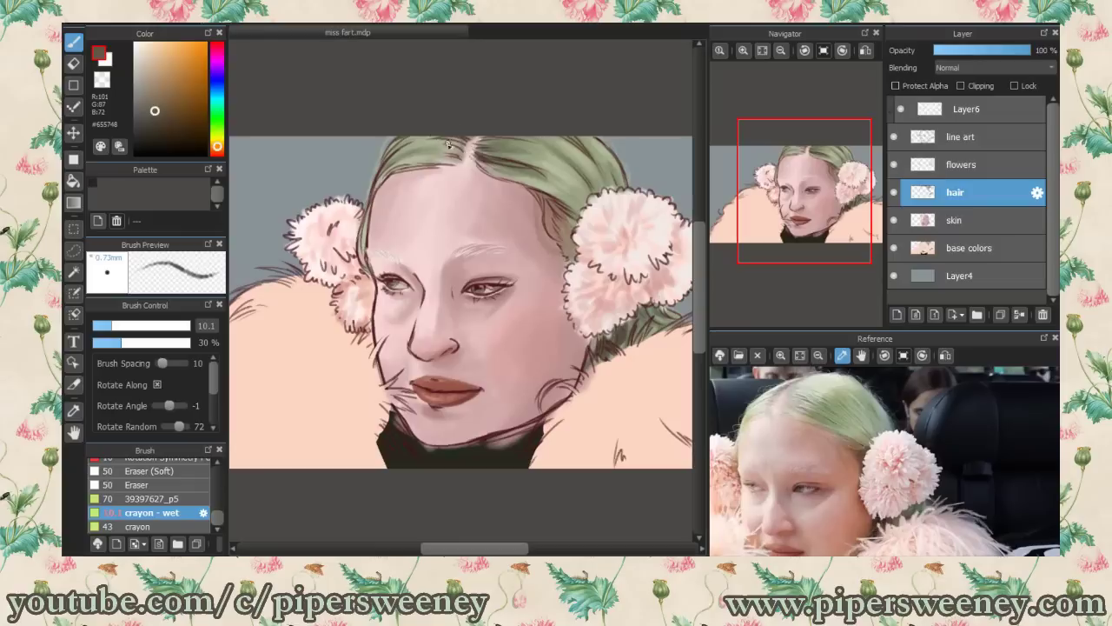
{"action": "left_click", "coordinate": [474, 142], "text": "alt"}
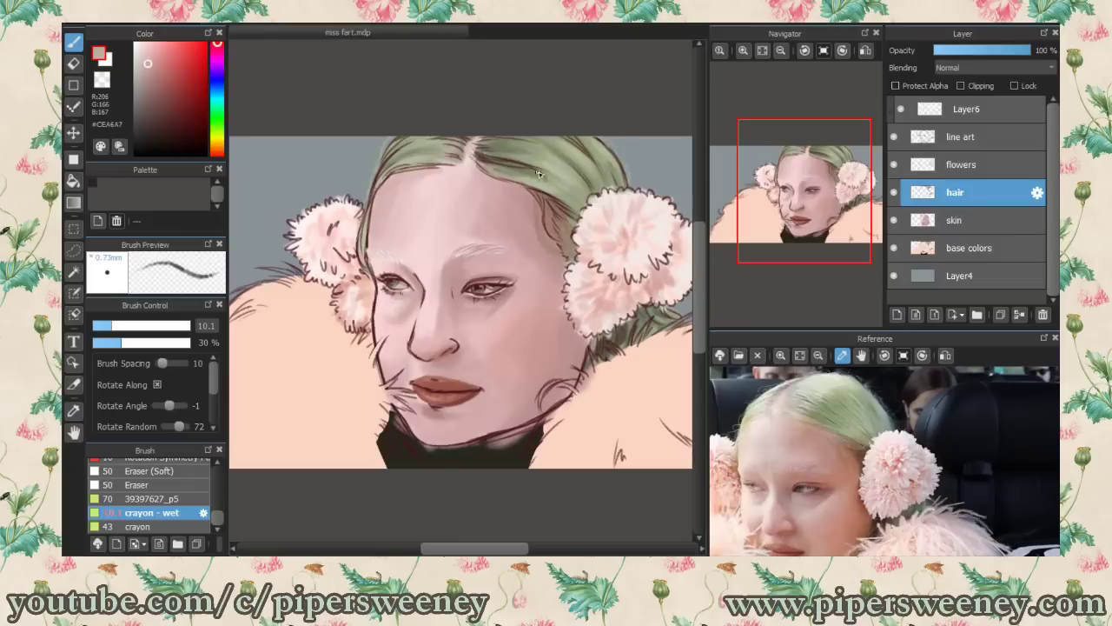
Step: Check the portrait mirrored, then touch up the pom-pom petals on the flowers layer with reference-sampled pink #C67569
{"action": "left_click", "coordinate": [866, 51]}
{"action": "left_click", "coordinate": [868, 52]}
{"action": "left_click", "coordinate": [974, 173]}
{"action": "left_click_drag", "start_coordinate": [857, 442], "coordinate": [904, 400]}
{"action": "left_click", "coordinate": [767, 405], "text": "alt"}
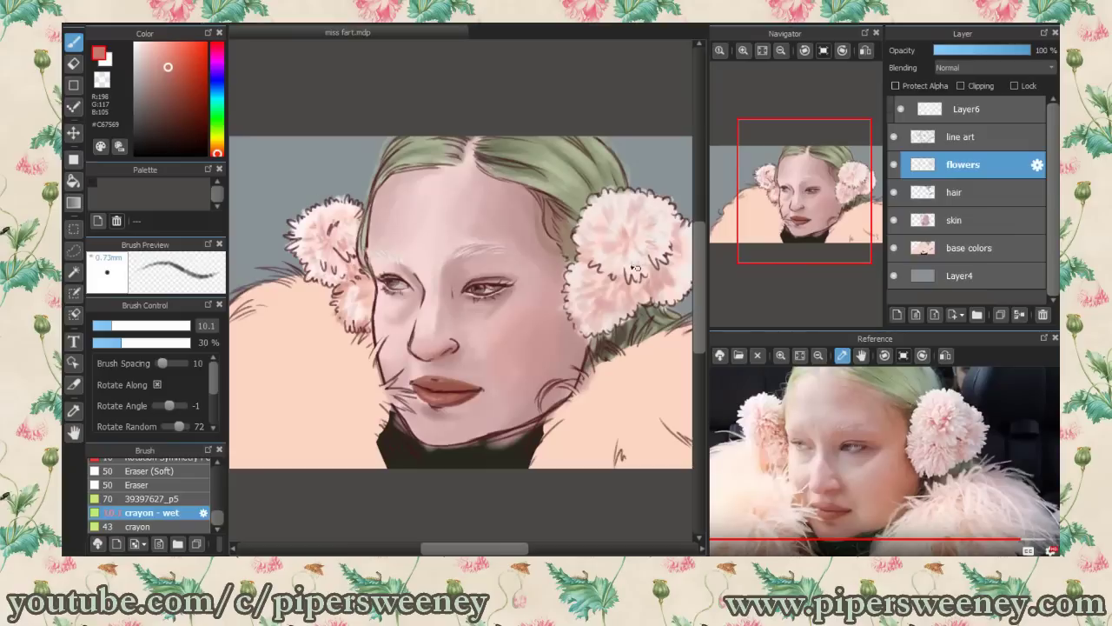
Step: Add a layer named "robe" above the flowers layer
{"action": "left_click", "coordinate": [916, 314]}
{"action": "double_click", "coordinate": [987, 166]}
{"action": "type", "text": "robe"}
{"action": "key", "text": "Return"}
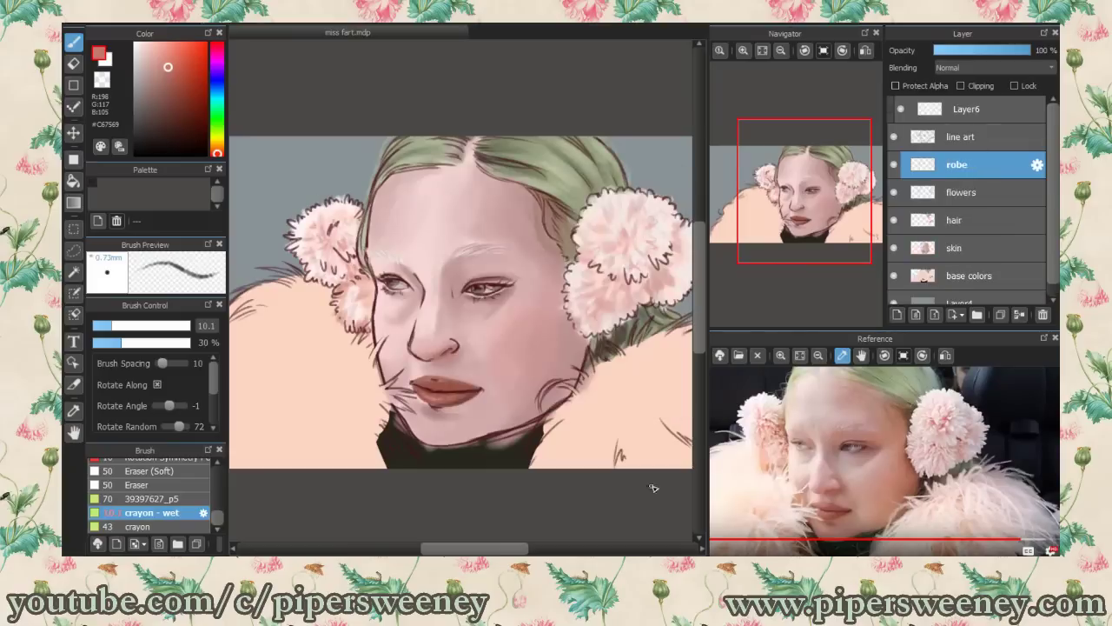
Step: Paint the turtleneck collar dark green #454F39 with crayon - wet at size 40
{"action": "left_click", "coordinate": [481, 448], "text": "alt"}
{"action": "left_click", "coordinate": [157, 325]}
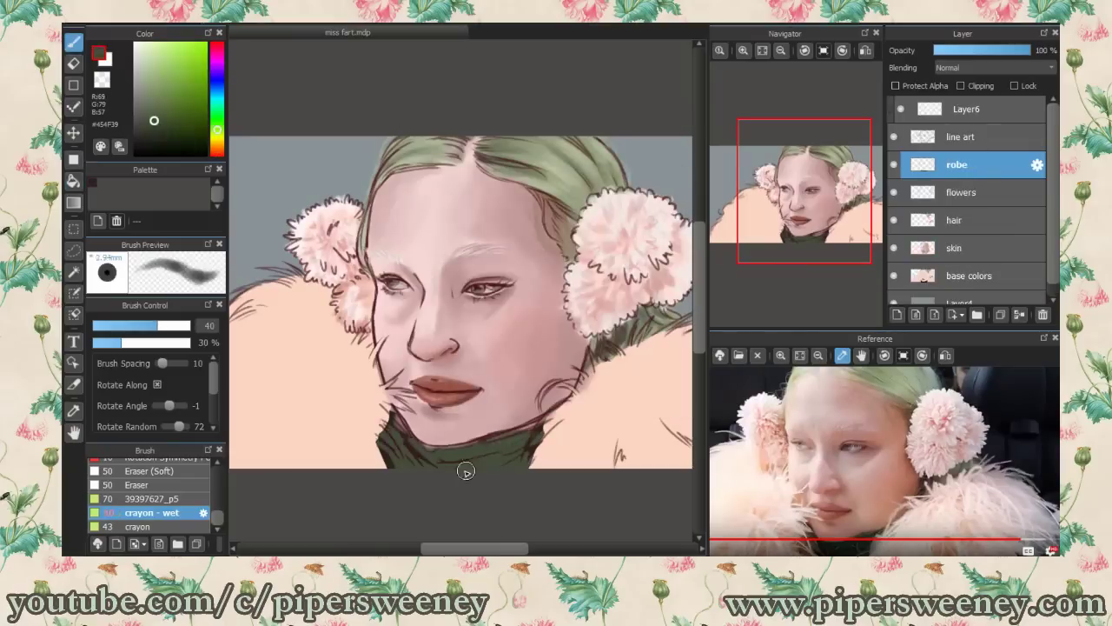
{"action": "scroll", "coordinate": [383, 434], "scroll_direction": "up", "scroll_amount": 2}
{"action": "scroll", "coordinate": [365, 302], "scroll_direction": "left", "scroll_amount": 3}
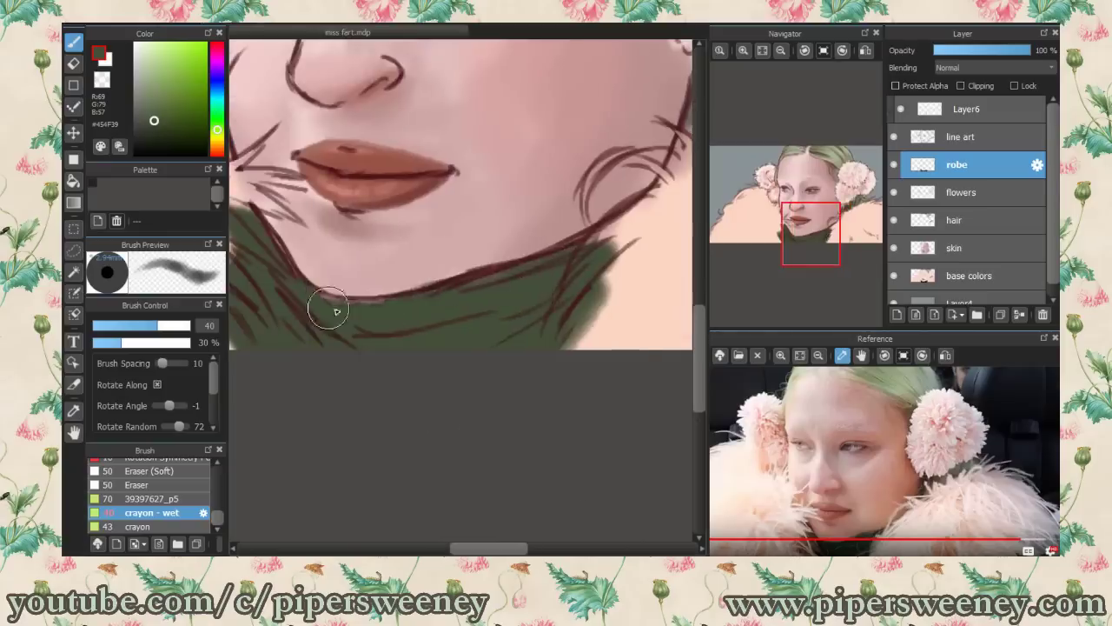
Step: Shade the turtleneck's folds with #ABB394 highlights and #313D22 shadows, reducing the crayon - wet brush to size 23
{"action": "mouse_move", "coordinate": [793, 258]}
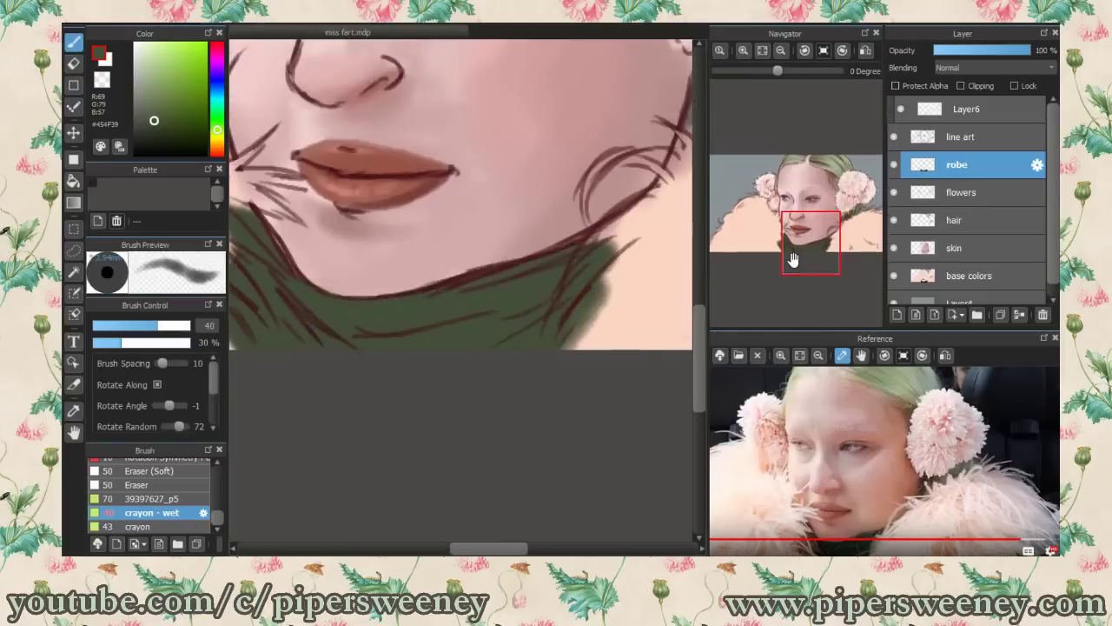
{"action": "scroll", "coordinate": [670, 290], "scroll_direction": "down", "scroll_amount": 2}
{"action": "scroll", "coordinate": [410, 261], "scroll_direction": "up", "scroll_amount": 2}
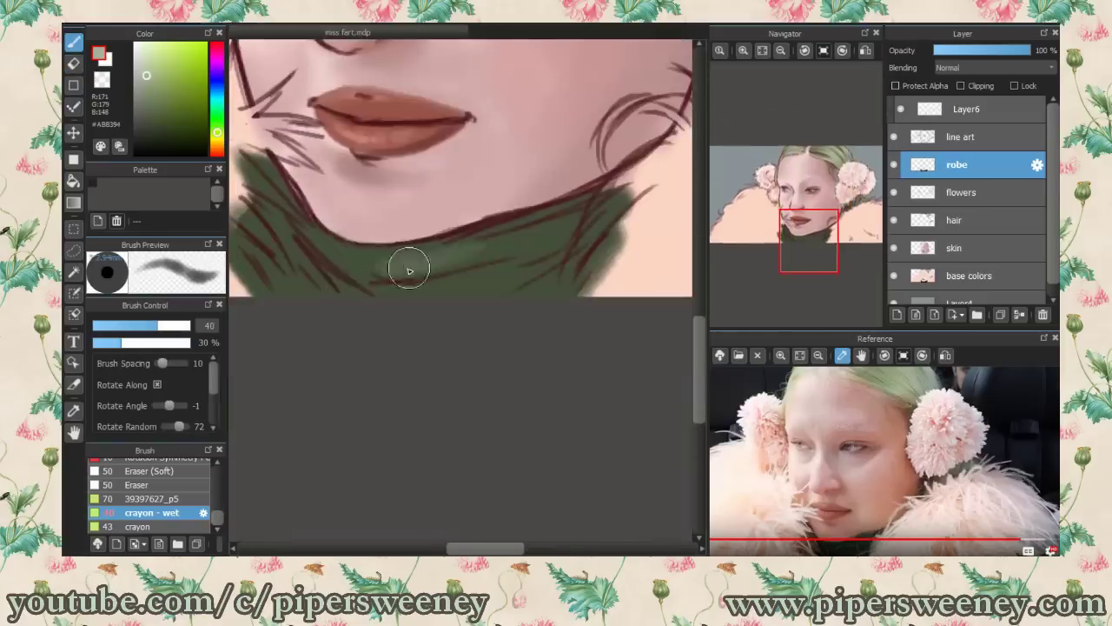
{"action": "left_click", "coordinate": [461, 246], "text": "alt"}
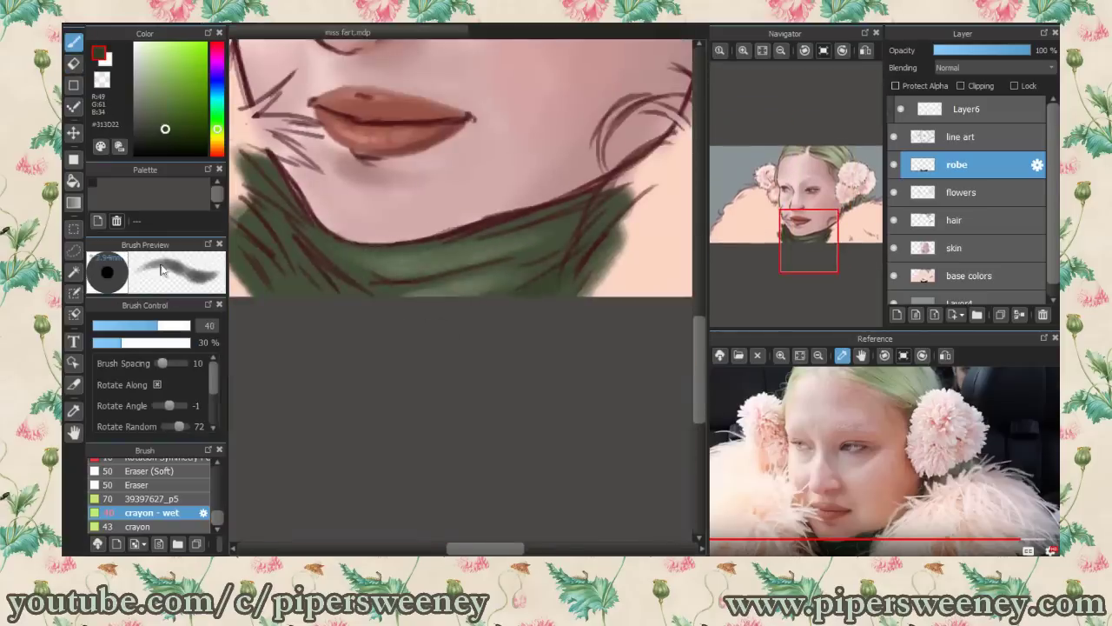
{"action": "key", "text": "bracketleft"}
{"action": "key", "text": "bracketleft"}
{"action": "key", "text": "bracketleft"}
{"action": "scroll", "coordinate": [397, 328], "scroll_direction": "down", "scroll_amount": 3}
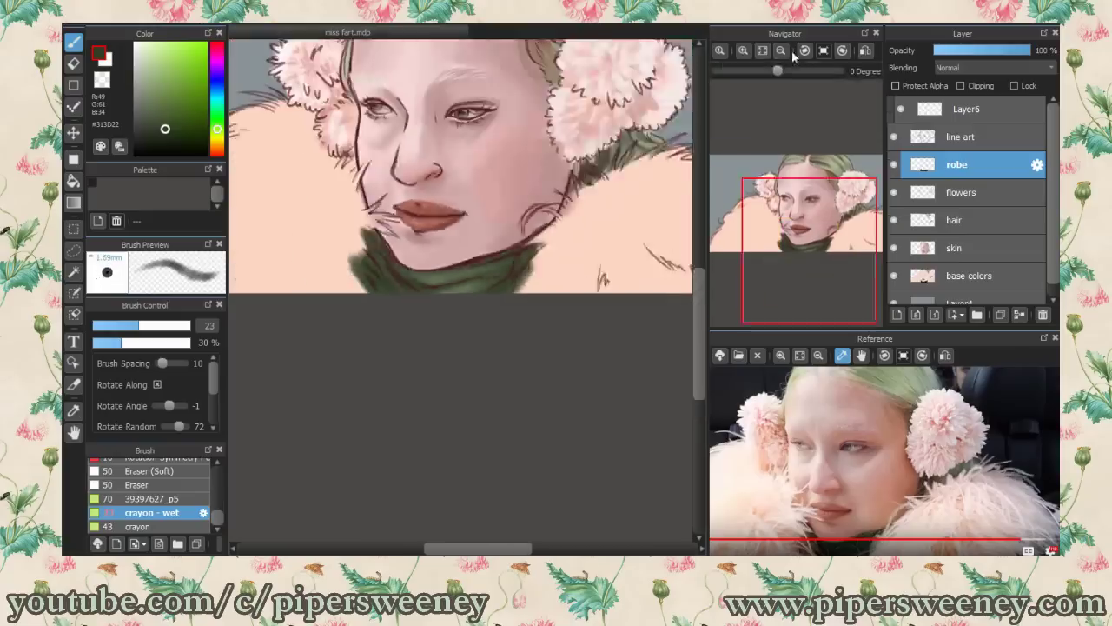
Step: Add a layer named "feather boa" above the robe layer
{"action": "key", "text": "ctrl+shift+n"}
{"action": "left_click", "coordinate": [1037, 164]}
{"action": "type", "text": "feather boa"}
{"action": "key", "text": "Return"}
Step: Outline the fur coat with the Sumi brush in brown #BD9178, fill both sides and cover the gaps along its edges
{"action": "left_click", "coordinate": [960, 539]}
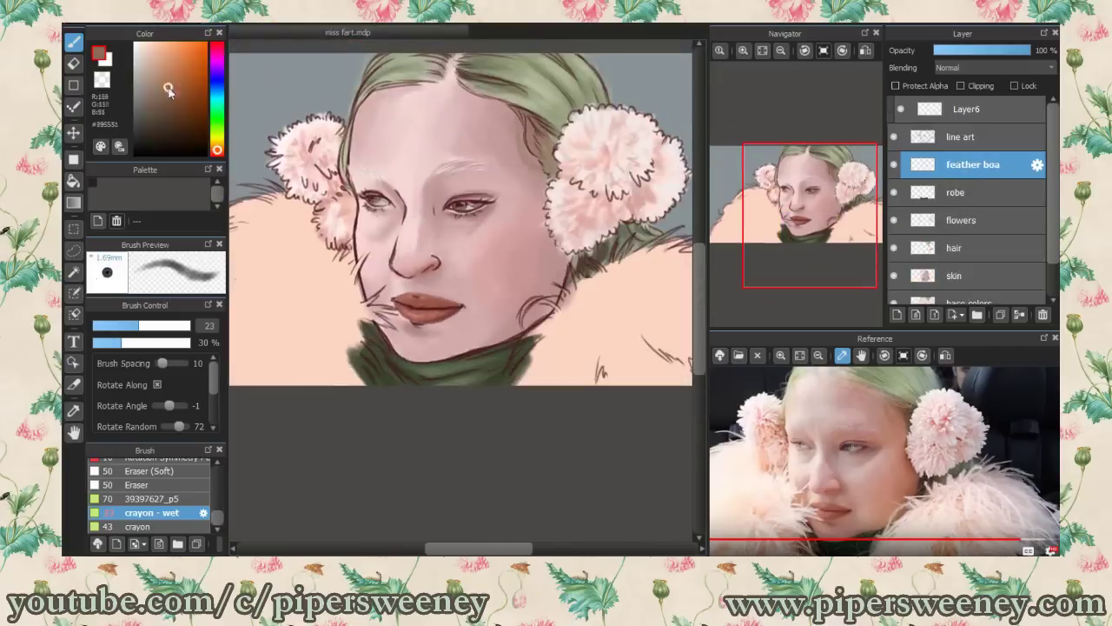
{"action": "left_click_drag", "start_coordinate": [522, 261], "coordinate": [422, 261]}
{"action": "left_click", "coordinate": [135, 465]}
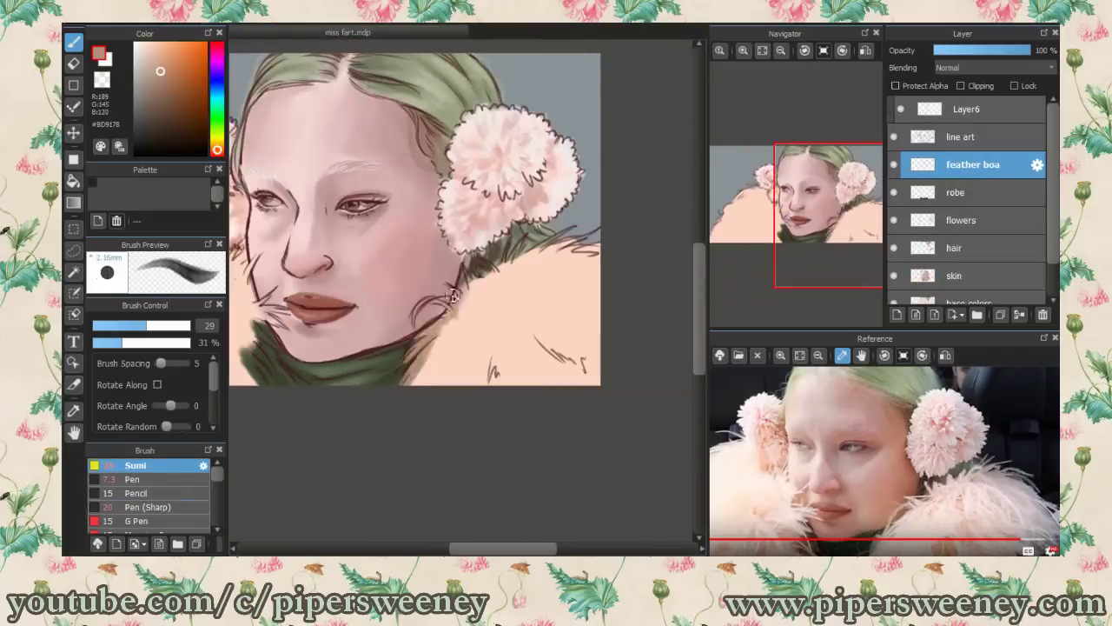
{"action": "scroll", "coordinate": [641, 224], "scroll_direction": "left", "scroll_amount": 5}
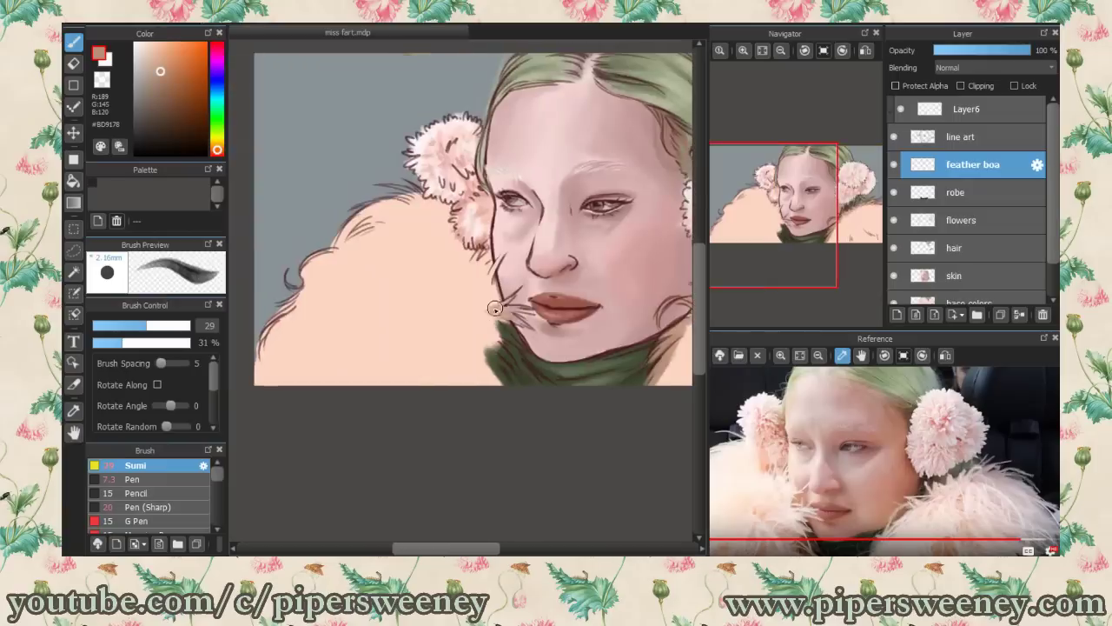
{"action": "mouse_move", "coordinate": [382, 205]}
{"action": "left_mouse_down"}
{"action": "mouse_move", "coordinate": [313, 290]}
{"action": "mouse_move", "coordinate": [323, 273]}
{"action": "mouse_move", "coordinate": [287, 278]}
{"action": "mouse_move", "coordinate": [254, 331]}
{"action": "mouse_move", "coordinate": [260, 386]}
{"action": "left_mouse_up"}
{"action": "key", "text": "g"}
{"action": "scroll", "coordinate": [538, 340], "scroll_direction": "right", "scroll_amount": 5}
{"action": "left_click", "coordinate": [539, 340]}
{"action": "key", "text": "b"}
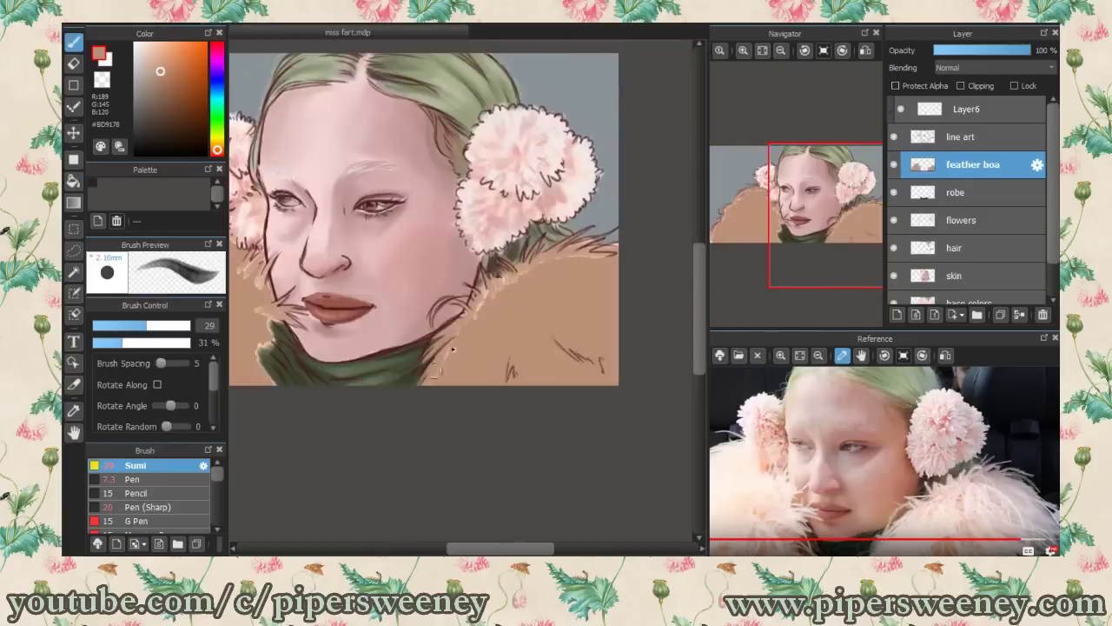
{"action": "scroll", "coordinate": [627, 257], "scroll_direction": "left", "scroll_amount": 3}
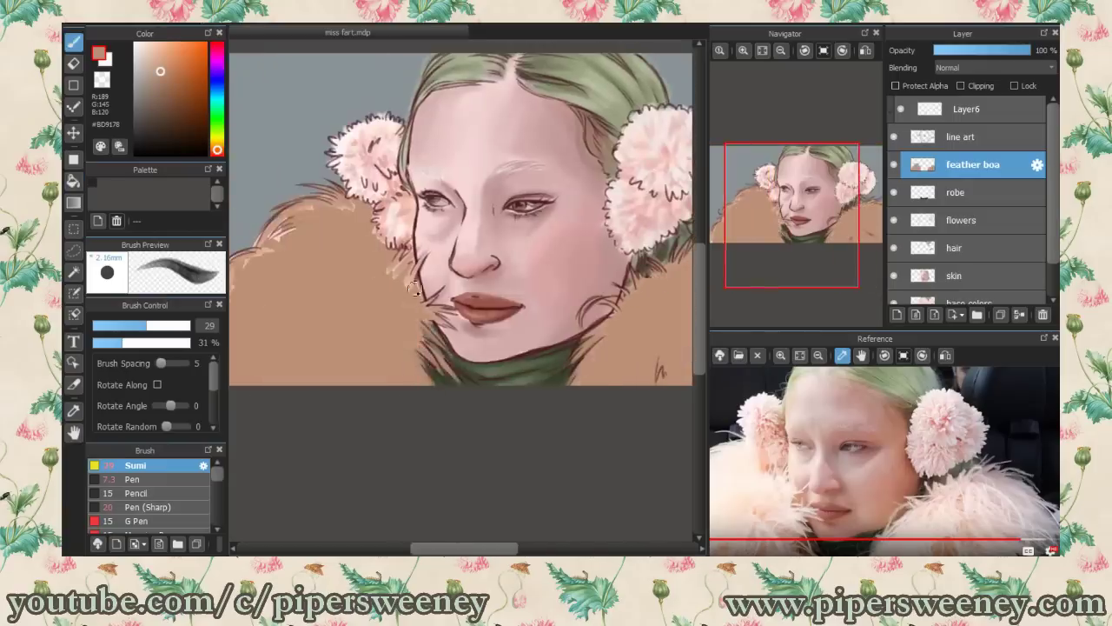
{"action": "mouse_move", "coordinate": [426, 328]}
{"action": "left_mouse_down"}
{"action": "mouse_move", "coordinate": [458, 405]}
{"action": "mouse_move", "coordinate": [444, 367]}
{"action": "left_mouse_up"}
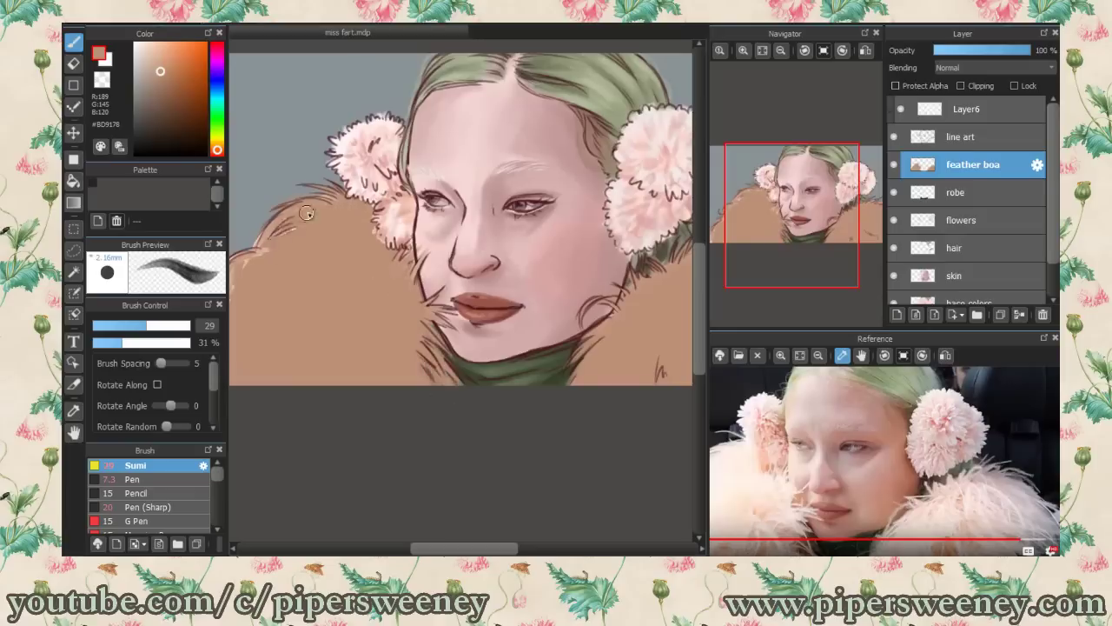
Step: Paint layered feather strokes over the coat's left side with Sumi at 18% opacity in creams #FFE5CC and #FCD8C9
{"action": "scroll", "coordinate": [307, 213], "scroll_direction": "left", "scroll_amount": 3}
{"action": "left_click", "coordinate": [734, 474]}
{"action": "mouse_move", "coordinate": [442, 206]}
{"action": "left_mouse_down"}
{"action": "mouse_move", "coordinate": [452, 217]}
{"action": "mouse_move", "coordinate": [391, 235]}
{"action": "mouse_move", "coordinate": [338, 321]}
{"action": "mouse_move", "coordinate": [482, 319]}
{"action": "mouse_move", "coordinate": [530, 348]}
{"action": "mouse_move", "coordinate": [514, 313]}
{"action": "mouse_move", "coordinate": [536, 247]}
{"action": "mouse_move", "coordinate": [383, 313]}
{"action": "mouse_move", "coordinate": [480, 282]}
{"action": "mouse_move", "coordinate": [425, 236]}
{"action": "mouse_move", "coordinate": [477, 195]}
{"action": "mouse_move", "coordinate": [511, 292]}
{"action": "mouse_move", "coordinate": [374, 260]}
{"action": "mouse_move", "coordinate": [458, 256]}
{"action": "mouse_move", "coordinate": [356, 370]}
{"action": "mouse_move", "coordinate": [390, 391]}
{"action": "mouse_move", "coordinate": [318, 390]}
{"action": "mouse_move", "coordinate": [552, 308]}
{"action": "mouse_move", "coordinate": [492, 322]}
{"action": "mouse_move", "coordinate": [482, 390]}
{"action": "mouse_move", "coordinate": [460, 347]}
{"action": "mouse_move", "coordinate": [499, 321]}
{"action": "mouse_move", "coordinate": [574, 378]}
{"action": "mouse_move", "coordinate": [496, 373]}
{"action": "mouse_move", "coordinate": [354, 405]}
{"action": "mouse_move", "coordinate": [515, 290]}
{"action": "mouse_move", "coordinate": [473, 291]}
{"action": "mouse_move", "coordinate": [479, 278]}
{"action": "mouse_move", "coordinate": [447, 235]}
{"action": "mouse_move", "coordinate": [453, 265]}
{"action": "left_mouse_up"}
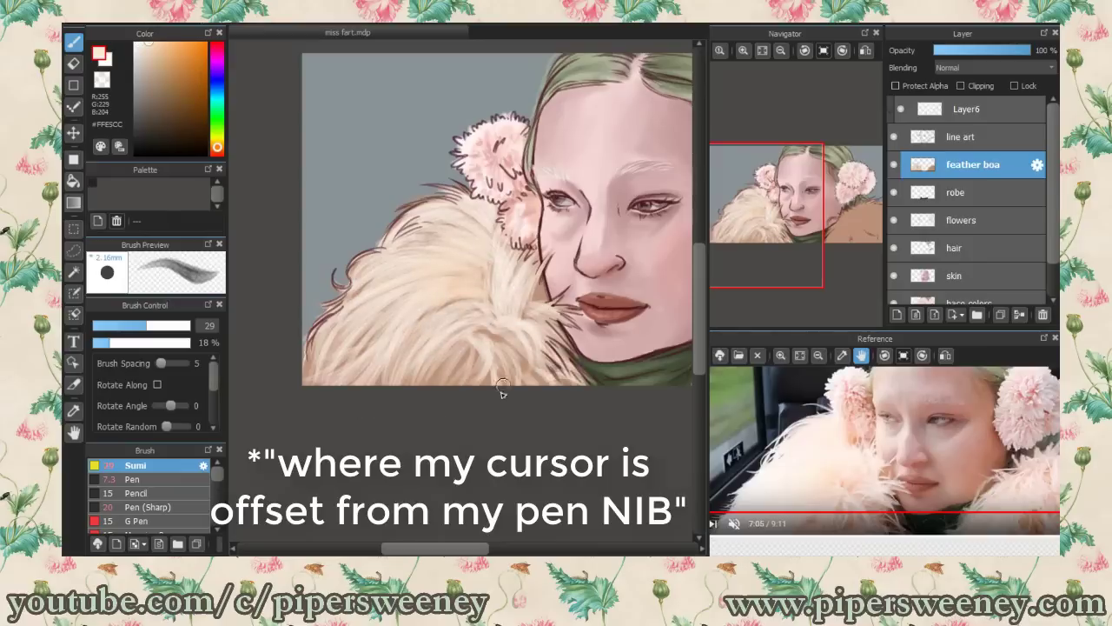
{"action": "scroll", "coordinate": [476, 359], "scroll_direction": "right", "scroll_amount": 3}
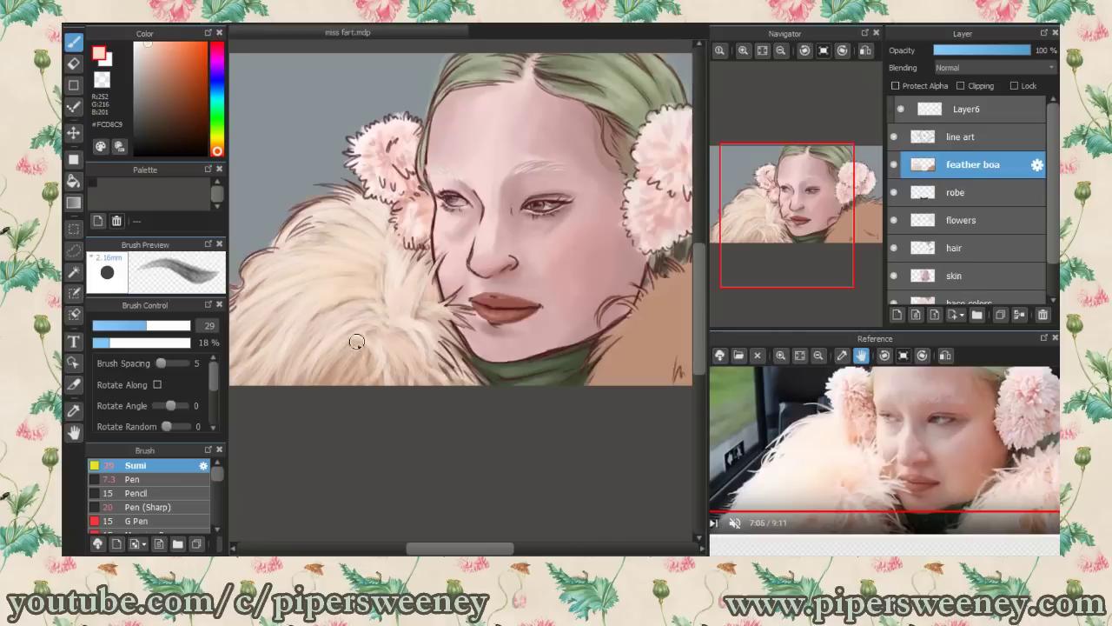
{"action": "left_click_drag", "start_coordinate": [356, 341], "coordinate": [314, 382]}
Step: Lay greyish pink #CEC1C5 feather strokes along the outer edge of the coat's right side
{"action": "scroll", "coordinate": [460, 217], "scroll_direction": "right", "scroll_amount": 4}
{"action": "left_click_drag", "start_coordinate": [591, 313], "coordinate": [539, 356]}
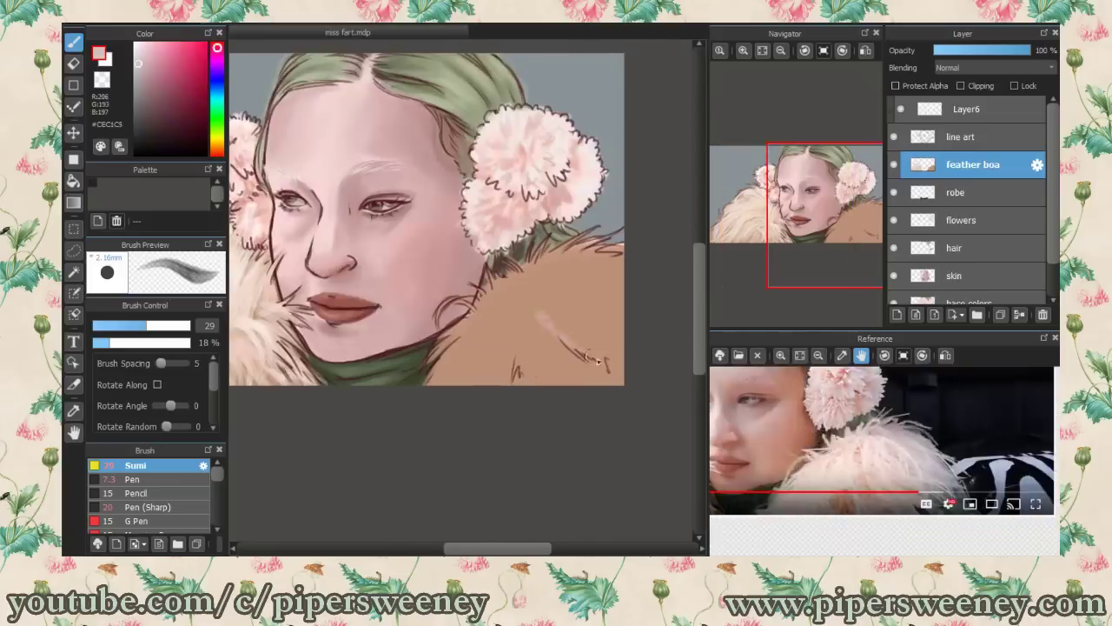
{"action": "left_click_drag", "start_coordinate": [626, 300], "coordinate": [549, 364]}
{"action": "left_click_drag", "start_coordinate": [624, 248], "coordinate": [584, 304]}
Step: Paint pale pink #F7E5E3 feather strokes sweeping down from the upper edge of the coat's right shoulder
{"action": "left_click", "coordinate": [866, 439]}
{"action": "left_click_drag", "start_coordinate": [529, 269], "coordinate": [484, 344]}
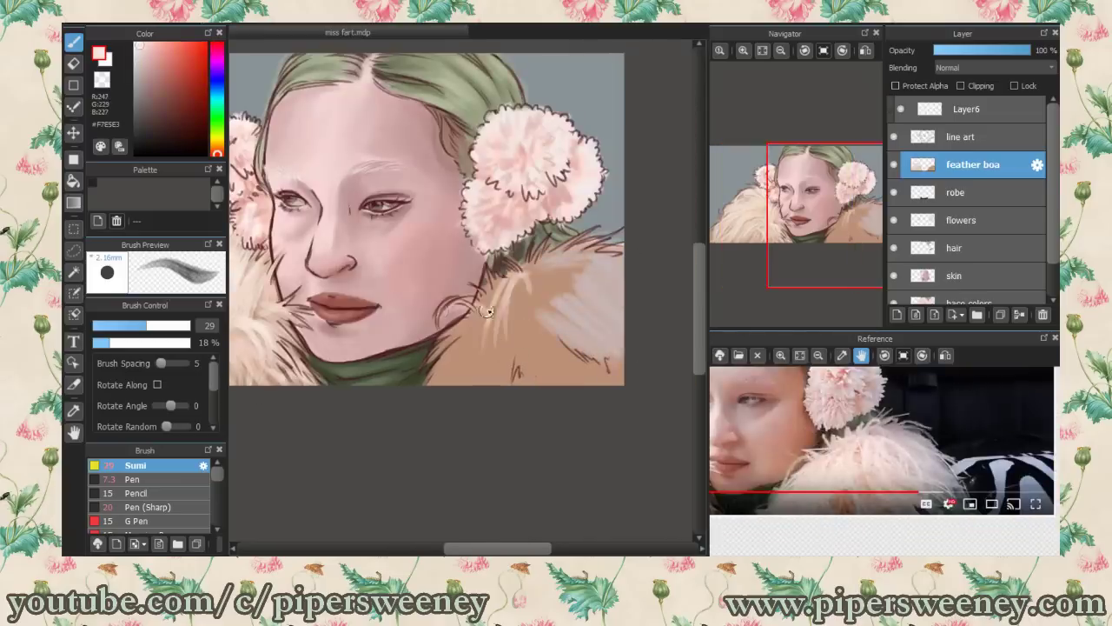
{"action": "left_click_drag", "start_coordinate": [560, 252], "coordinate": [486, 320]}
{"action": "left_click_drag", "start_coordinate": [595, 227], "coordinate": [511, 285]}
{"action": "left_click_drag", "start_coordinate": [608, 254], "coordinate": [531, 302]}
{"action": "left_click_drag", "start_coordinate": [622, 276], "coordinate": [521, 365]}
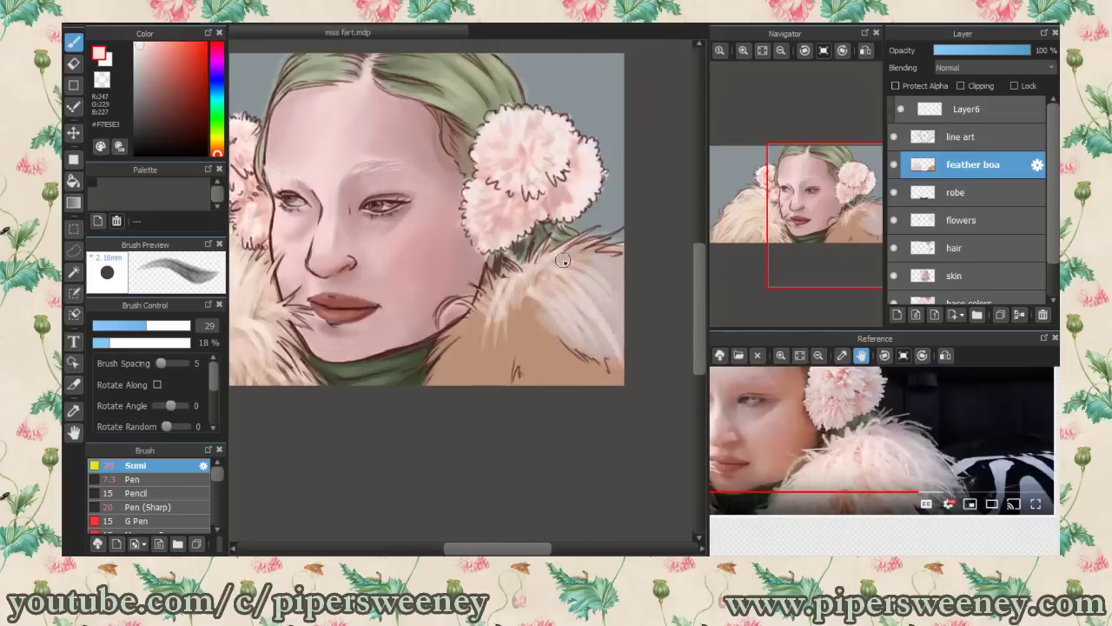
Step: Extend the right shoulder's feathers toward the collar with strokes in dusty pink #DFC8C0
{"action": "left_click", "coordinate": [866, 421]}
{"action": "left_click_drag", "start_coordinate": [619, 251], "coordinate": [454, 379]}
{"action": "left_click_drag", "start_coordinate": [485, 310], "coordinate": [426, 368]}
{"action": "left_click_drag", "start_coordinate": [530, 322], "coordinate": [513, 372]}
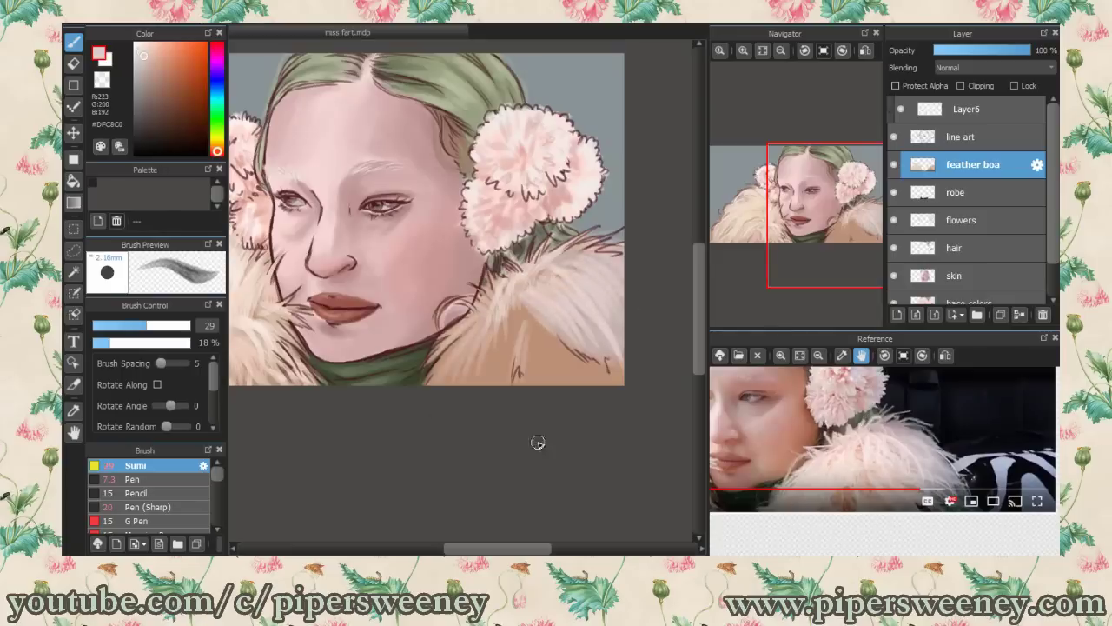
Step: Cover the lower part of the coat's right side with feather strokes in reference-sampled #E0D4CB
{"action": "left_click", "coordinate": [842, 354]}
{"action": "left_click", "coordinate": [851, 469]}
{"action": "left_click_drag", "start_coordinate": [532, 304], "coordinate": [518, 372]}
{"action": "left_click_drag", "start_coordinate": [584, 307], "coordinate": [532, 372]}
{"action": "mouse_move", "coordinate": [514, 304]}
{"action": "left_mouse_down"}
{"action": "mouse_move", "coordinate": [489, 383]}
{"action": "mouse_move", "coordinate": [453, 384]}
{"action": "left_mouse_up"}
{"action": "left_click_drag", "start_coordinate": [471, 318], "coordinate": [429, 384]}
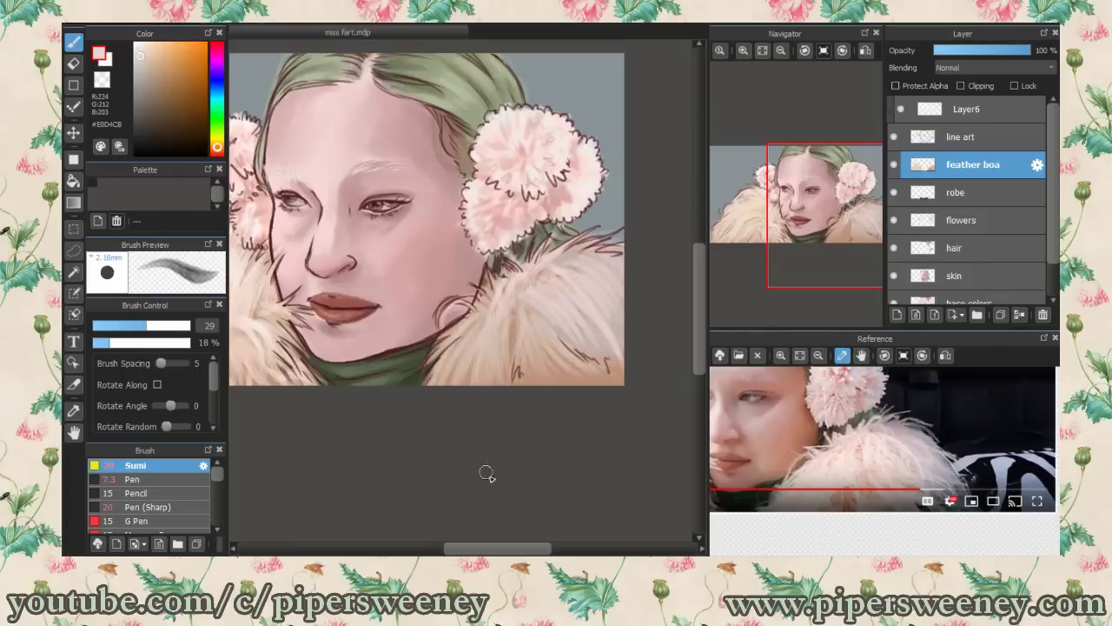
Step: Fill in the remaining brown at the coat's lower right and layer light #F1D5CF feather strokes over it
{"action": "left_click", "coordinate": [523, 328], "text": "alt"}
{"action": "left_click_drag", "start_coordinate": [605, 363], "coordinate": [520, 383]}
{"action": "left_click", "coordinate": [891, 444]}
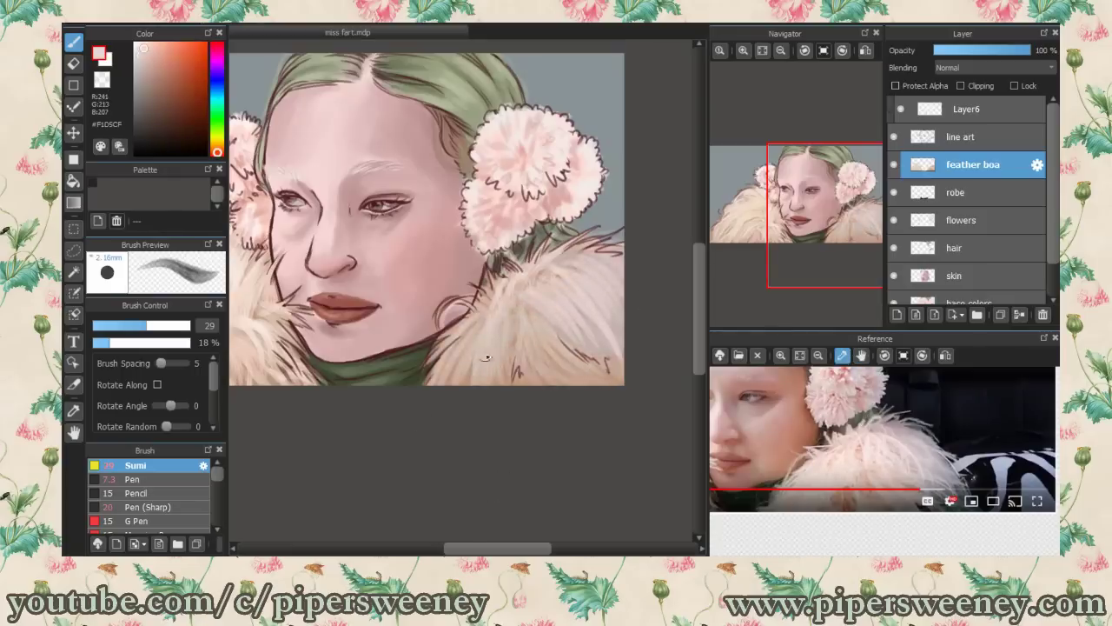
{"action": "left_click_drag", "start_coordinate": [485, 314], "coordinate": [457, 368]}
{"action": "left_click_drag", "start_coordinate": [556, 332], "coordinate": [535, 365]}
{"action": "left_click_drag", "start_coordinate": [615, 339], "coordinate": [573, 377]}
{"action": "mouse_move", "coordinate": [524, 346]}
{"action": "left_mouse_down"}
{"action": "mouse_move", "coordinate": [503, 345]}
{"action": "mouse_move", "coordinate": [524, 293]}
{"action": "left_mouse_up"}
Step: Add a layer clipped to the feather boa and wash the coat's shoulders in pink #FF97DE with the Watercolor (Wet) brush at size 233
{"action": "left_click", "coordinate": [896, 314]}
{"action": "left_click", "coordinate": [961, 85]}
{"action": "left_click", "coordinate": [217, 55]}
{"action": "left_click", "coordinate": [164, 42]}
{"action": "scroll", "coordinate": [148, 495], "scroll_direction": "down", "scroll_amount": 5}
{"action": "left_click", "coordinate": [161, 476]}
{"action": "key", "text": "h"}
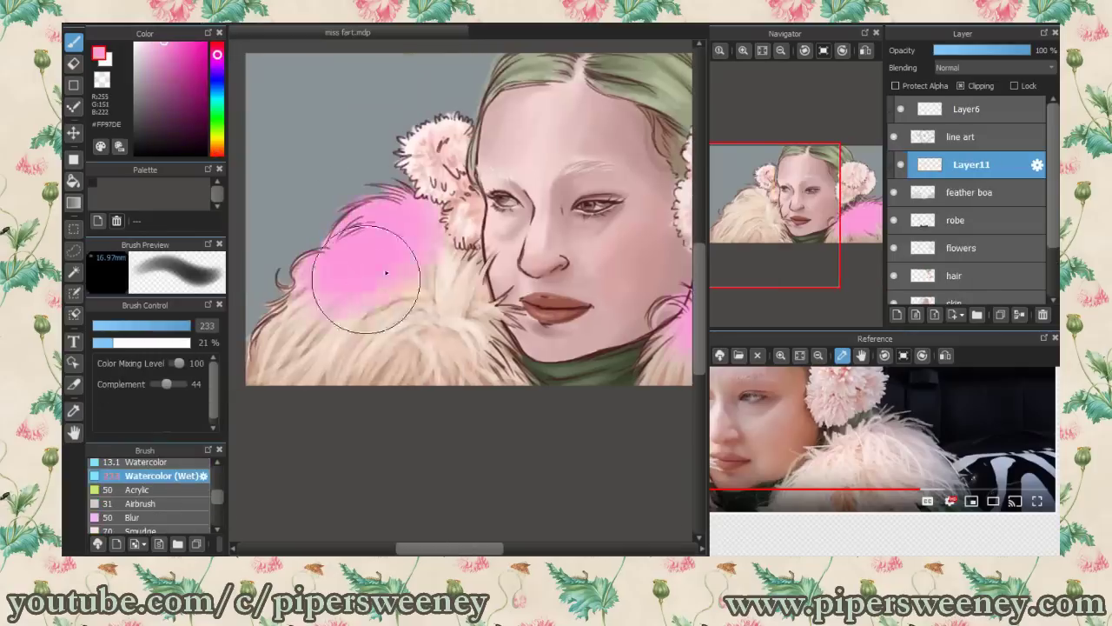
{"action": "left_click_drag", "start_coordinate": [360, 293], "coordinate": [295, 313]}
Step: Lower the opacity of the pink wash layer over the feather boa to a soft tint
{"action": "scroll", "coordinate": [995, 67], "scroll_direction": "down", "scroll_amount": 9}
{"action": "left_click_drag", "start_coordinate": [1030, 50], "coordinate": [940, 50]}
{"action": "scroll", "coordinate": [596, 298], "scroll_direction": "down", "scroll_amount": 3}
Step: Add a pale pink #FFD5F1 tint on a new layer clipped to the flowers, using Add blending at 16% opacity
{"action": "key", "text": "ctrl+shift+n"}
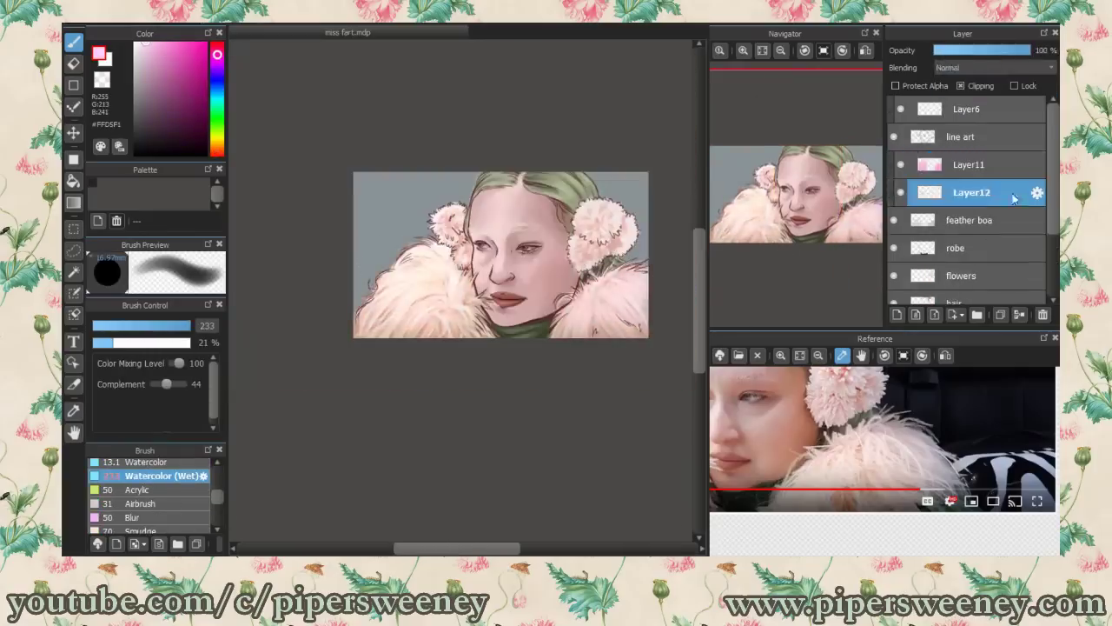
{"action": "left_click_drag", "start_coordinate": [971, 165], "coordinate": [971, 248]}
{"action": "left_click", "coordinate": [995, 67]}
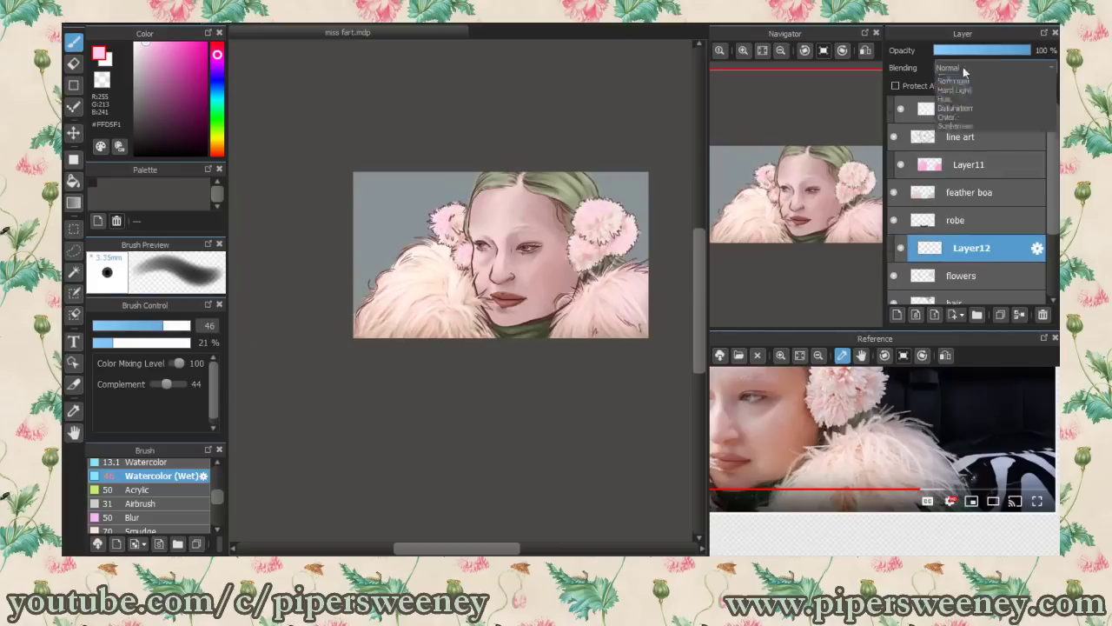
{"action": "left_click", "coordinate": [956, 105]}
{"action": "left_click_drag", "start_coordinate": [1030, 50], "coordinate": [963, 52]}
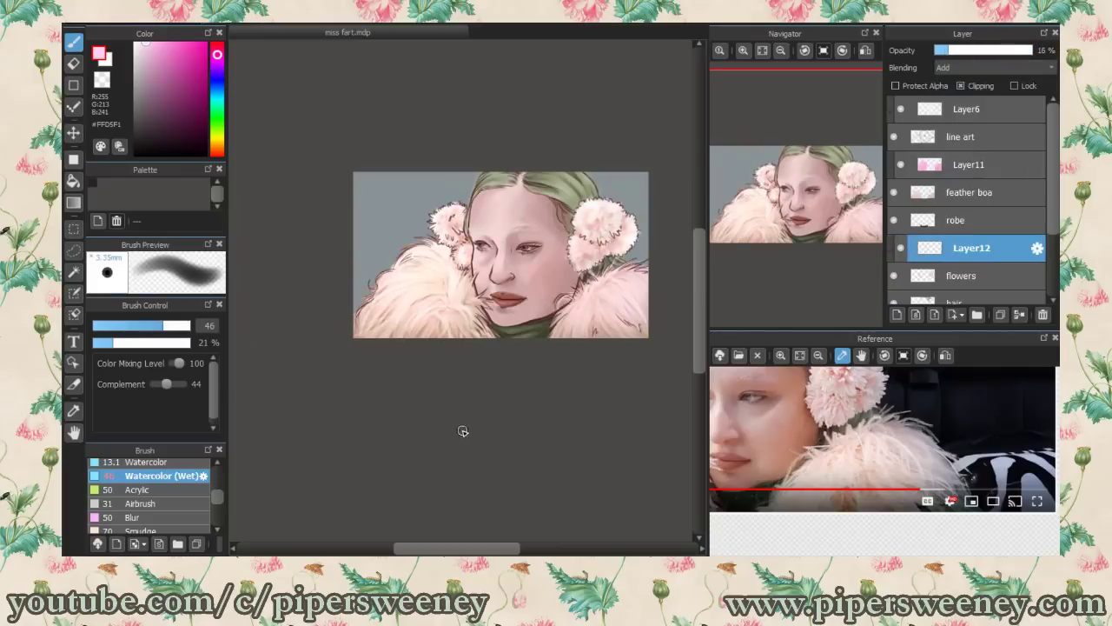
{"action": "scroll", "coordinate": [463, 431], "scroll_direction": "up", "scroll_amount": 2}
{"action": "scroll", "coordinate": [965, 252], "scroll_direction": "down", "scroll_amount": 3}
Step: Shade the background on Layer4 with sampled greys #859093, #656E6D and #899399, and set its blending to Dodge at 27% opacity
{"action": "left_click", "coordinate": [964, 263]}
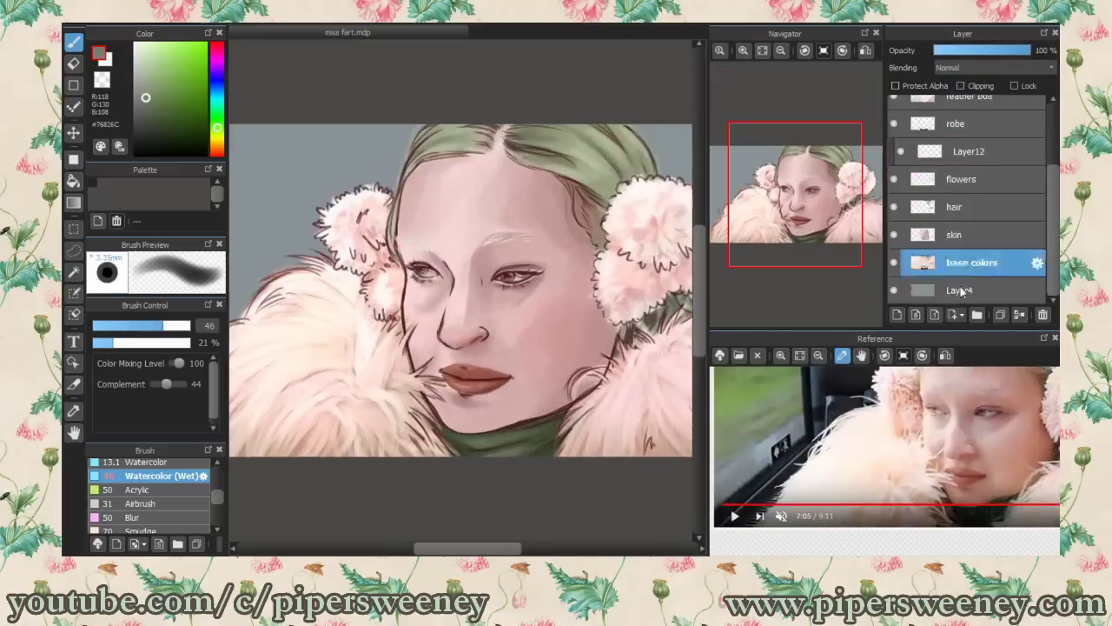
{"action": "left_click", "coordinate": [961, 291]}
{"action": "scroll", "coordinate": [372, 318], "scroll_direction": "down", "scroll_amount": 2}
{"action": "left_click", "coordinate": [352, 211], "text": "alt"}
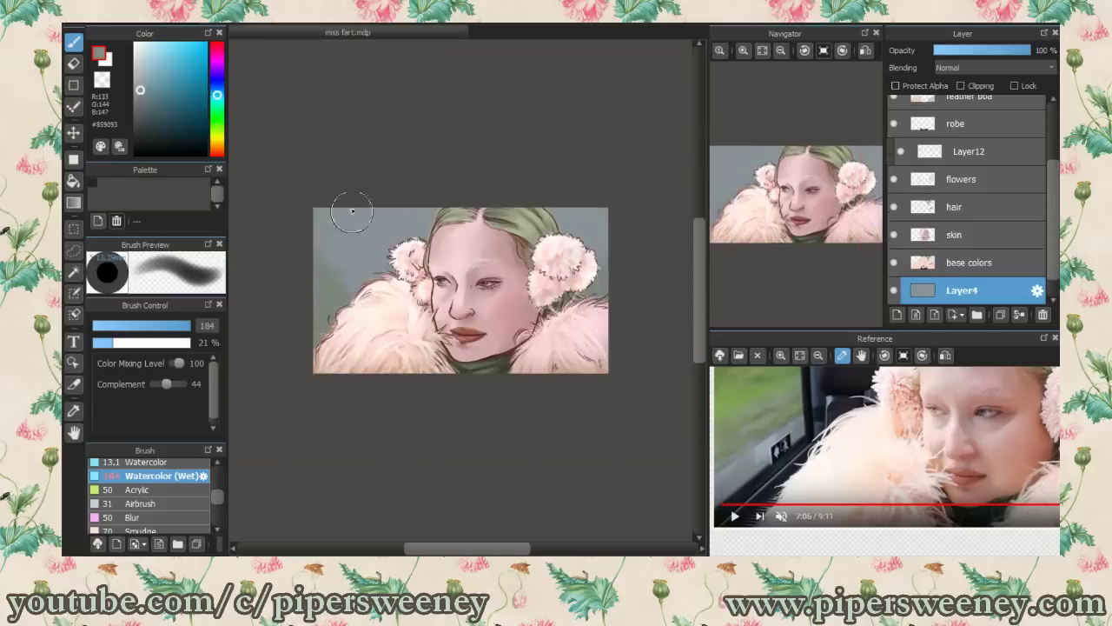
{"action": "left_click", "coordinate": [335, 294], "text": "alt"}
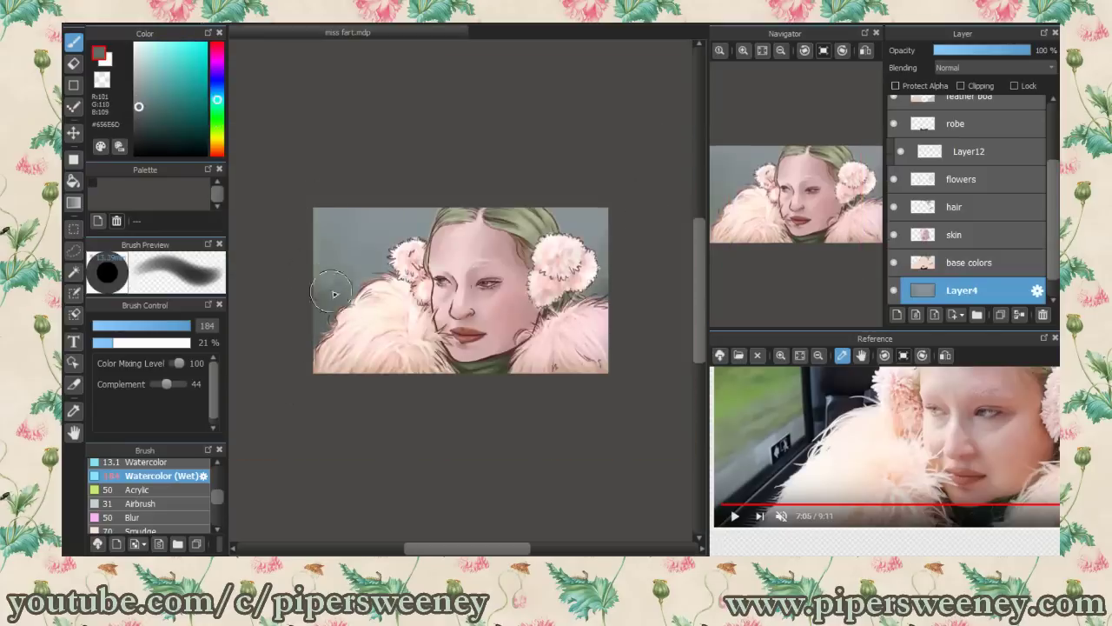
{"action": "left_click", "coordinate": [582, 195], "text": "alt"}
{"action": "scroll", "coordinate": [968, 66], "scroll_direction": "down", "scroll_amount": 5}
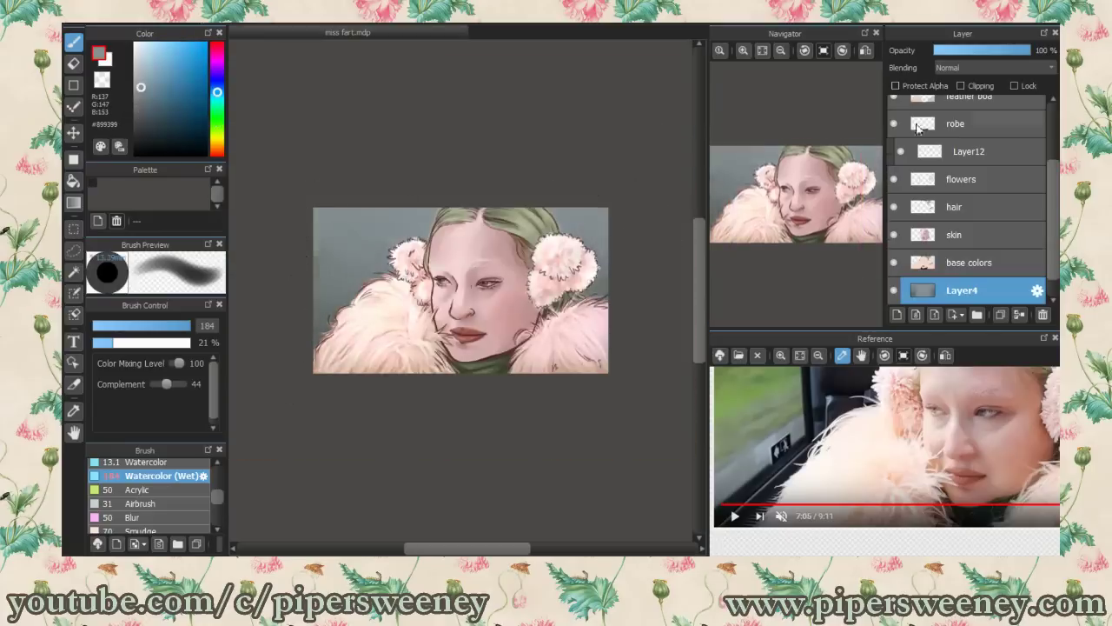
{"action": "scroll", "coordinate": [968, 66], "scroll_direction": "down", "scroll_amount": 3}
{"action": "left_click", "coordinate": [960, 49]}
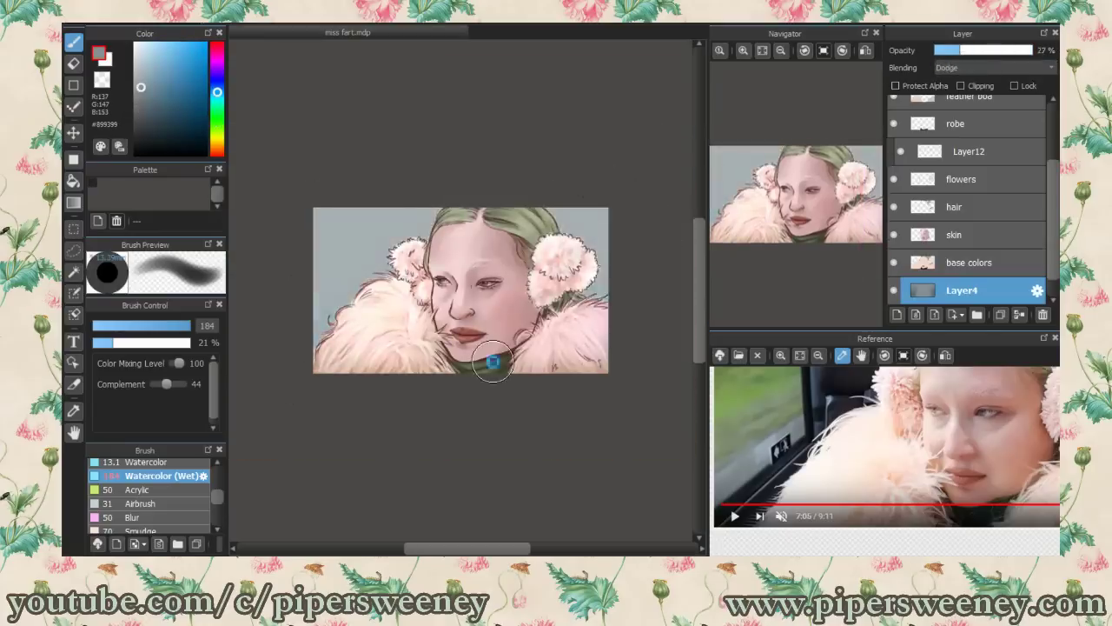
Step: On the skin layer, refine the lower lip's edge and its shadow with the crayon - wet brush in #CDA6A6 and #BC8069
{"action": "left_click", "coordinate": [509, 385], "text": "ctrl"}
{"action": "scroll", "coordinate": [509, 385], "scroll_direction": "up", "scroll_amount": 5}
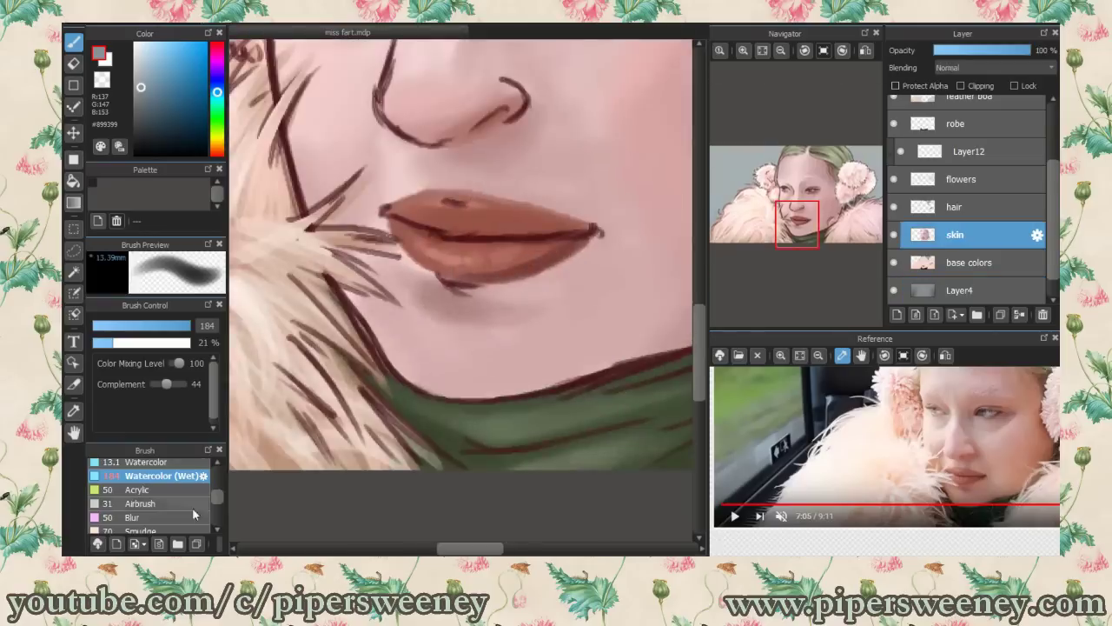
{"action": "scroll", "coordinate": [194, 515], "scroll_direction": "down", "scroll_amount": 3}
{"action": "left_click", "coordinate": [194, 513]}
{"action": "left_click", "coordinate": [548, 335], "text": "alt"}
{"action": "left_click", "coordinate": [423, 291], "text": "alt"}
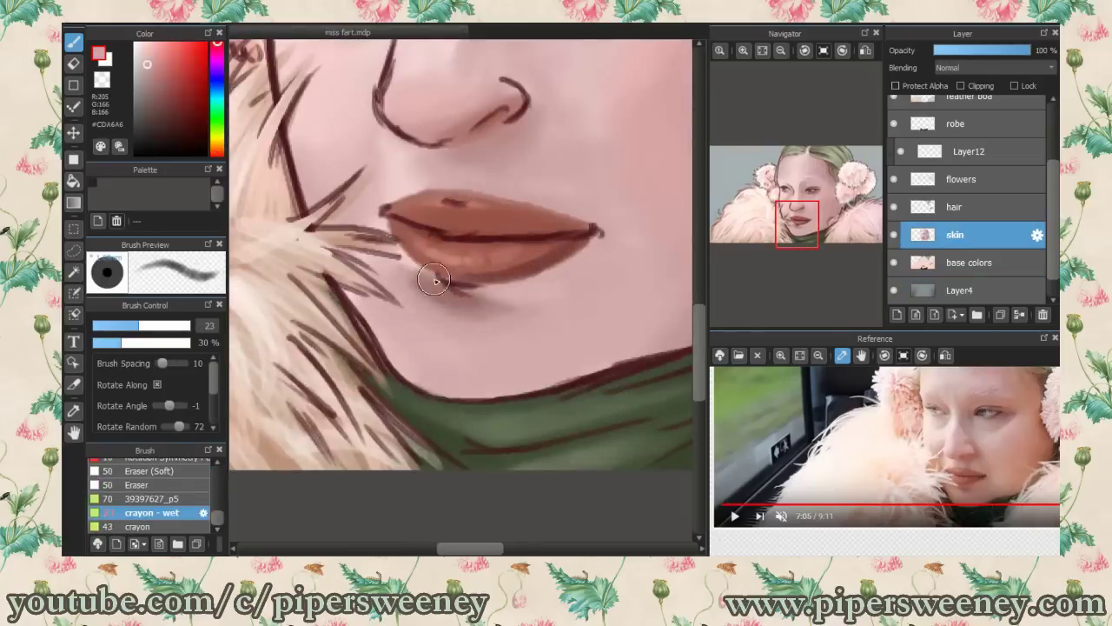
{"action": "left_click", "coordinate": [156, 91]}
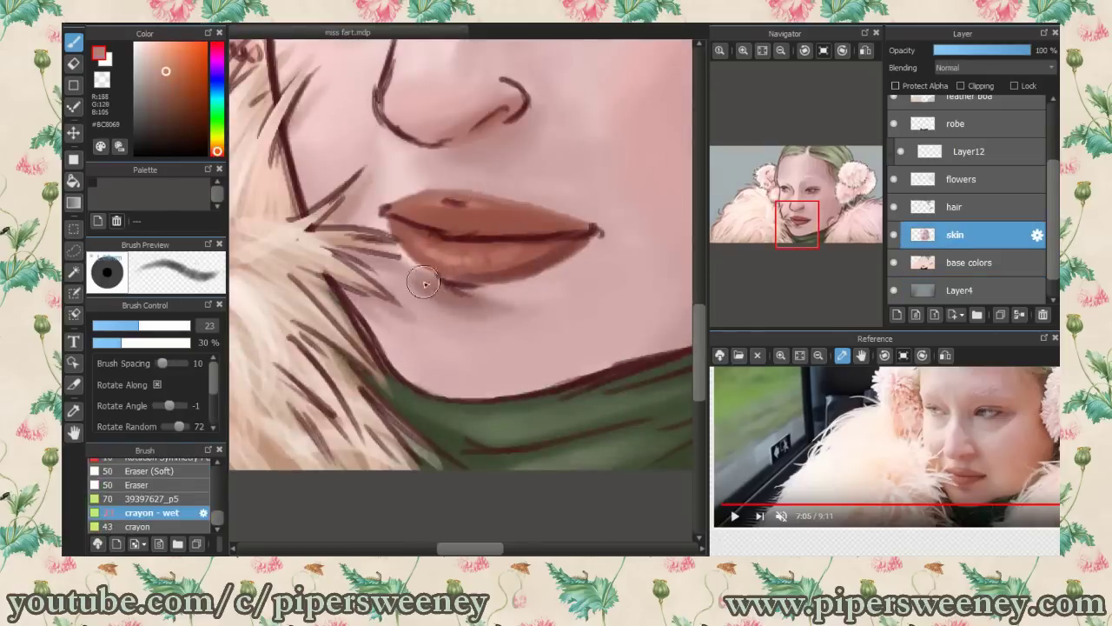
{"action": "left_click", "coordinate": [167, 90]}
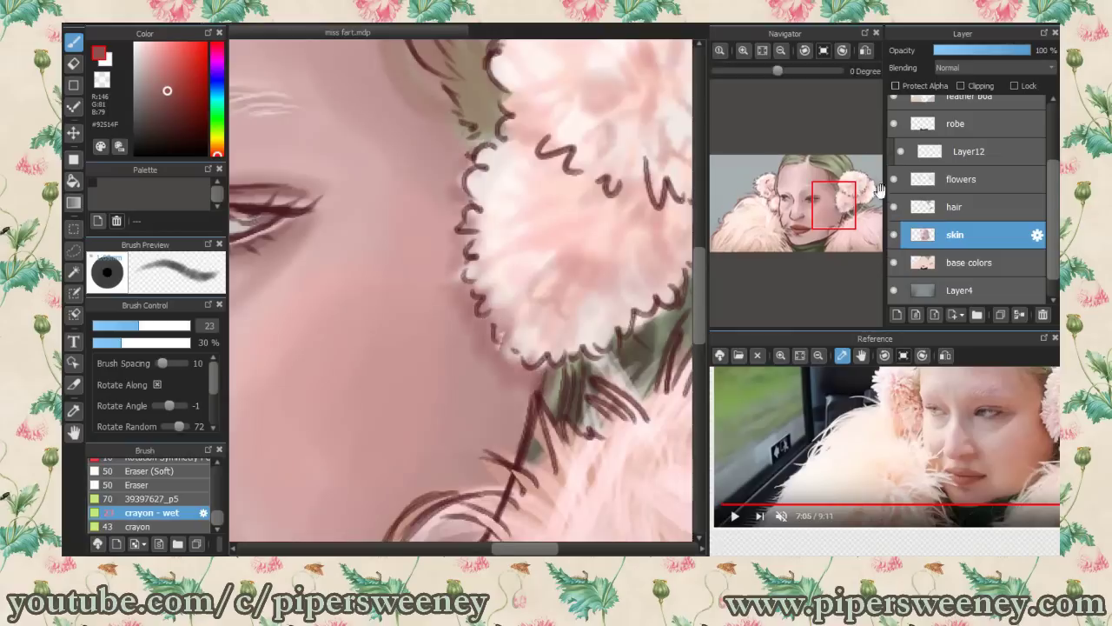
Step: Add a layer clipped to the skin and paint #FFE1DE highlights on the nose tip, cheekbone and lower lip
{"action": "left_click", "coordinate": [794, 193]}
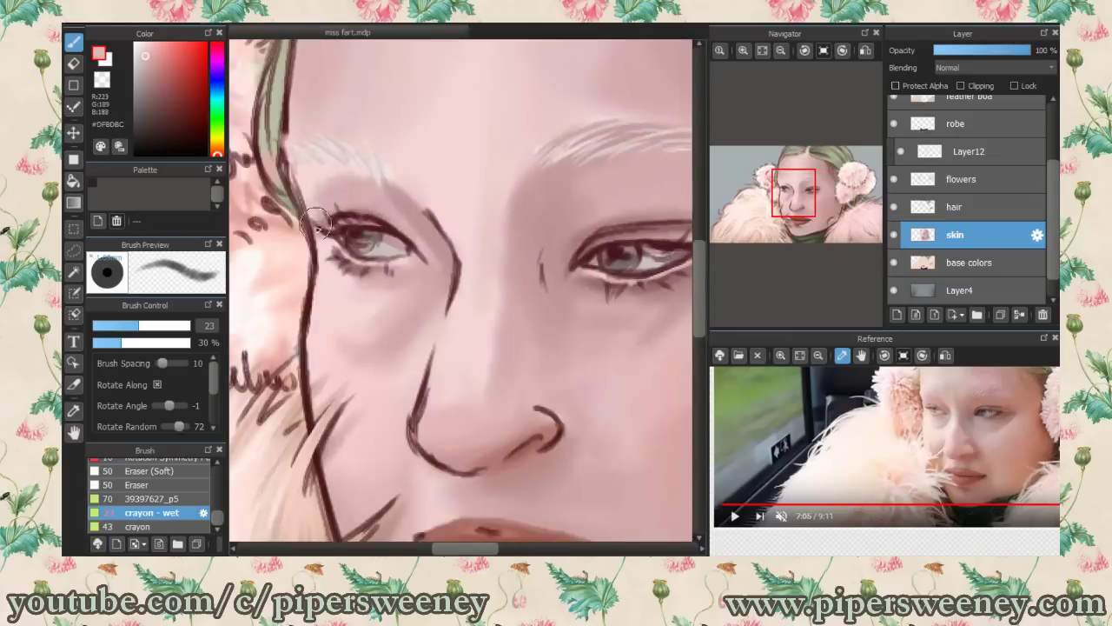
{"action": "left_click", "coordinate": [315, 178], "text": "alt"}
{"action": "left_click", "coordinate": [897, 314]}
{"action": "left_click", "coordinate": [960, 85]}
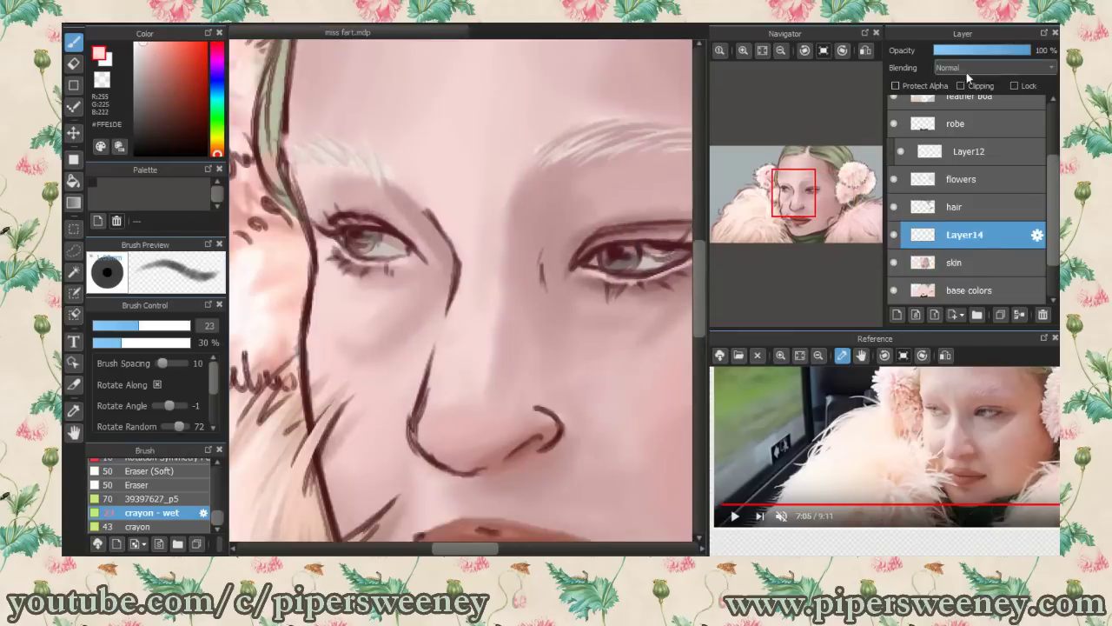
{"action": "scroll", "coordinate": [434, 290], "scroll_direction": "right", "scroll_amount": 5}
{"action": "left_click", "coordinate": [792, 221]}
Step: Refine the upper lip on the highlight layer with sampled lip tones #B1756A and #A96A5E
{"action": "left_click", "coordinate": [496, 244], "text": "alt"}
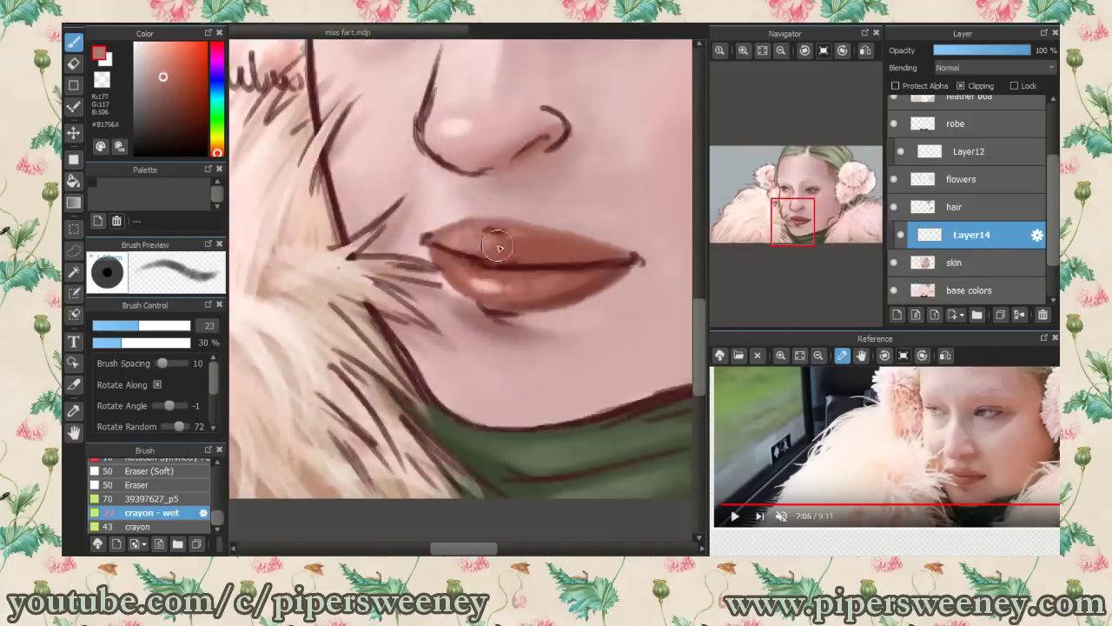
{"action": "key", "text": "e"}
{"action": "key", "text": "b"}
{"action": "left_click", "coordinate": [428, 239], "text": "alt"}
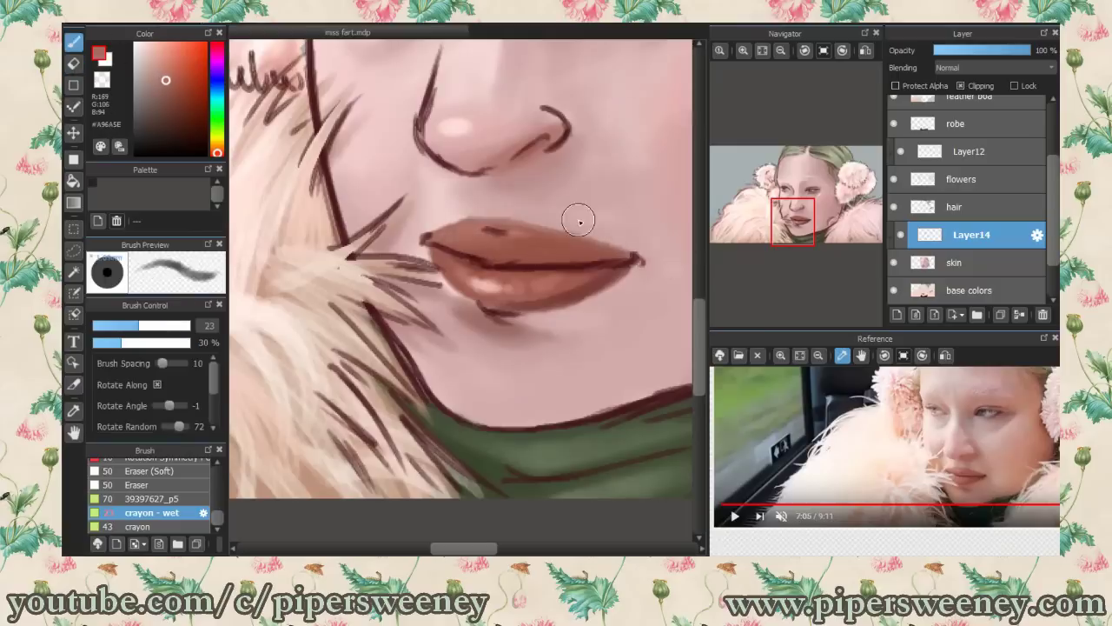
Step: On the skin layer, shade the mouth corners and lips in #9E6D66, #934B40 and #B2786D, reducing the brush to size 14.5
{"action": "key", "text": "ctrl+Down"}
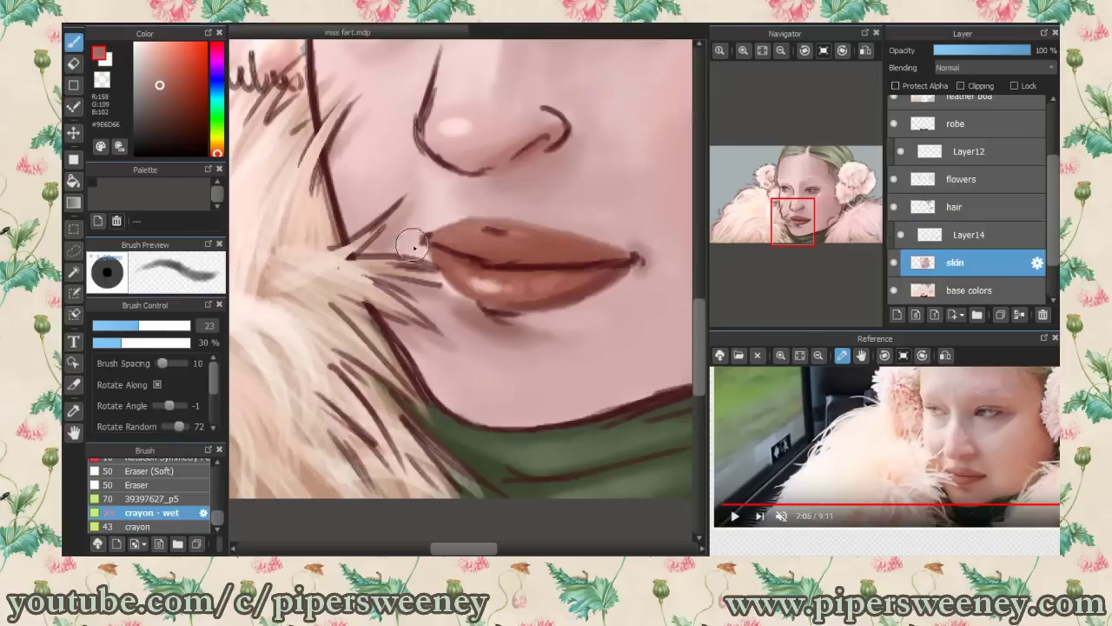
{"action": "left_click", "coordinate": [405, 241], "text": "alt"}
{"action": "key", "text": "bracketleft"}
{"action": "left_click", "coordinate": [555, 277], "text": "alt"}
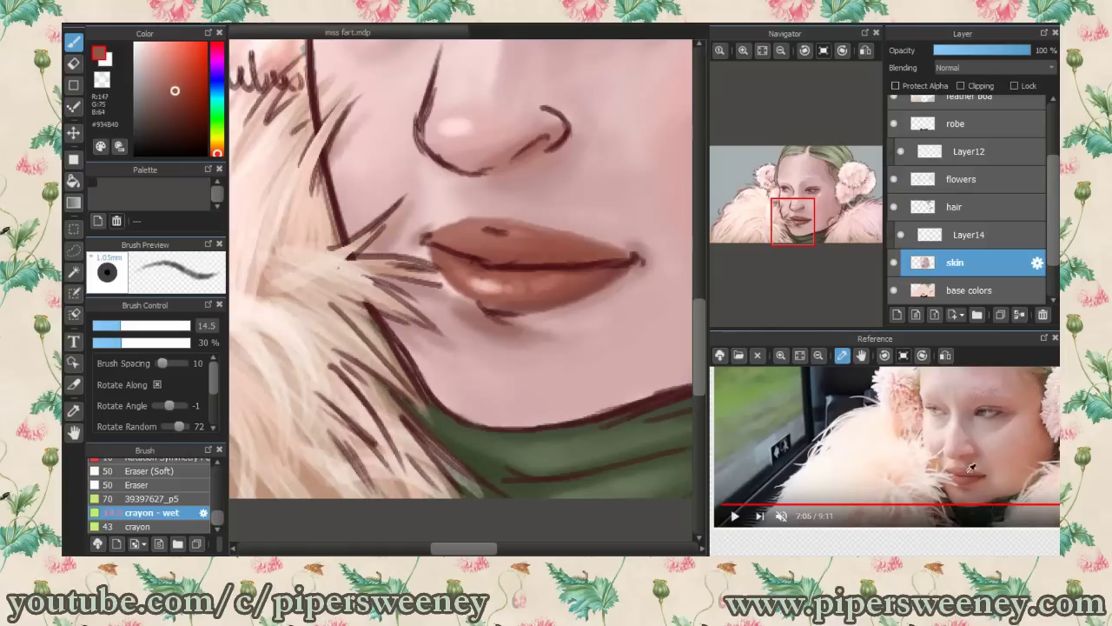
{"action": "left_click", "coordinate": [518, 234], "text": "alt"}
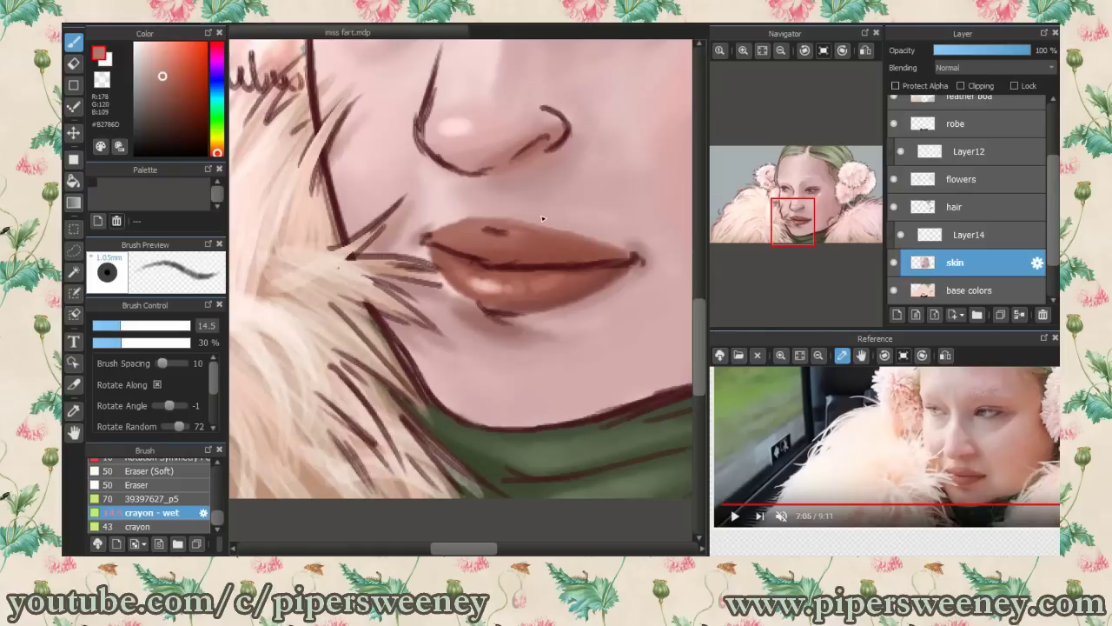
Step: Enlarge the crayon - wet brush to size 133
{"action": "scroll", "coordinate": [543, 218], "scroll_direction": "up", "scroll_amount": 3}
{"action": "key", "text": "bracketright"}
{"action": "key", "text": "bracketright"}
{"action": "key", "text": "bracketright"}
{"action": "key", "text": "bracketright"}
{"action": "key", "text": "bracketright"}
{"action": "scroll", "coordinate": [322, 322], "scroll_direction": "up", "scroll_amount": 3}
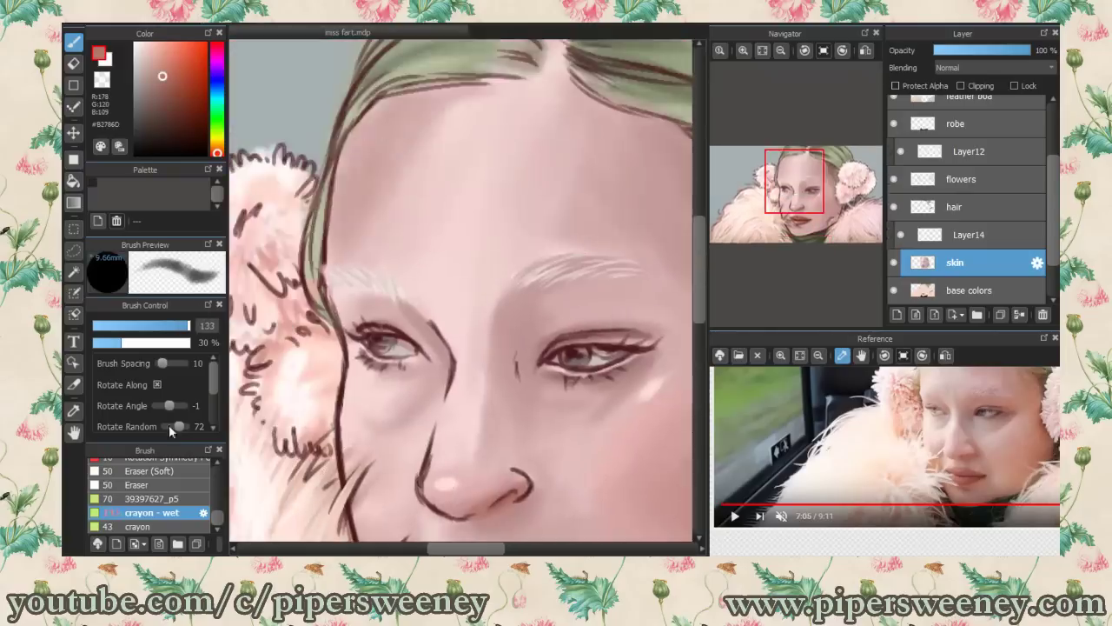
Step: On the line art layer, clean up the far eye's lines with a size 9.1 eraser and touch them up in #5F2C33 with Sumi
{"action": "scroll", "coordinate": [351, 261], "scroll_direction": "down", "scroll_amount": 3}
{"action": "left_click", "coordinate": [351, 217], "text": "alt"}
{"action": "key", "text": "e"}
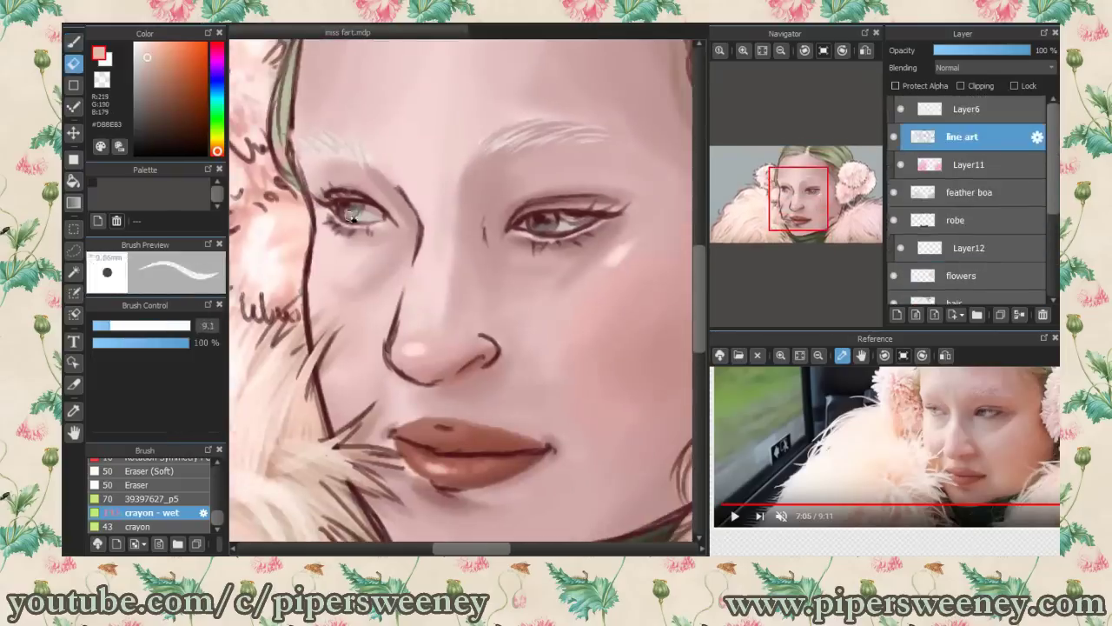
{"action": "key", "text": "b"}
{"action": "left_click", "coordinate": [348, 221], "text": "alt"}
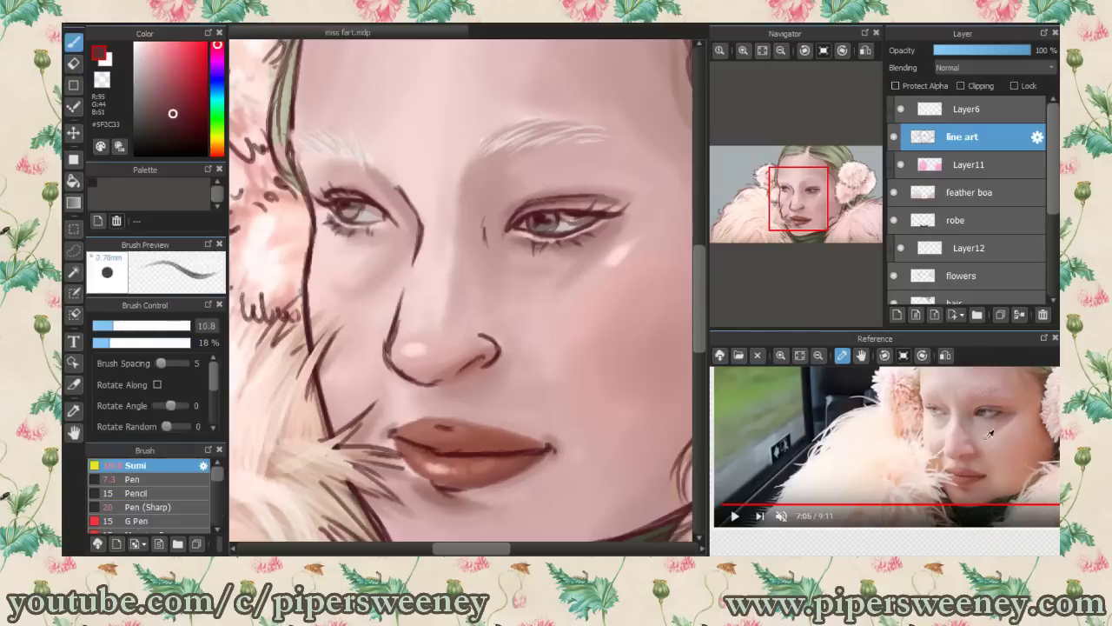
Step: On the skin layer, deepen both eyes with the Sumi brush at size 10.8 in #8A726D and #605455, following the enlarged reference
{"action": "scroll", "coordinate": [876, 447], "scroll_direction": "up", "scroll_amount": 5}
{"action": "left_click", "coordinate": [351, 205], "text": "alt"}
{"action": "left_click", "coordinate": [342, 208], "text": "ctrl"}
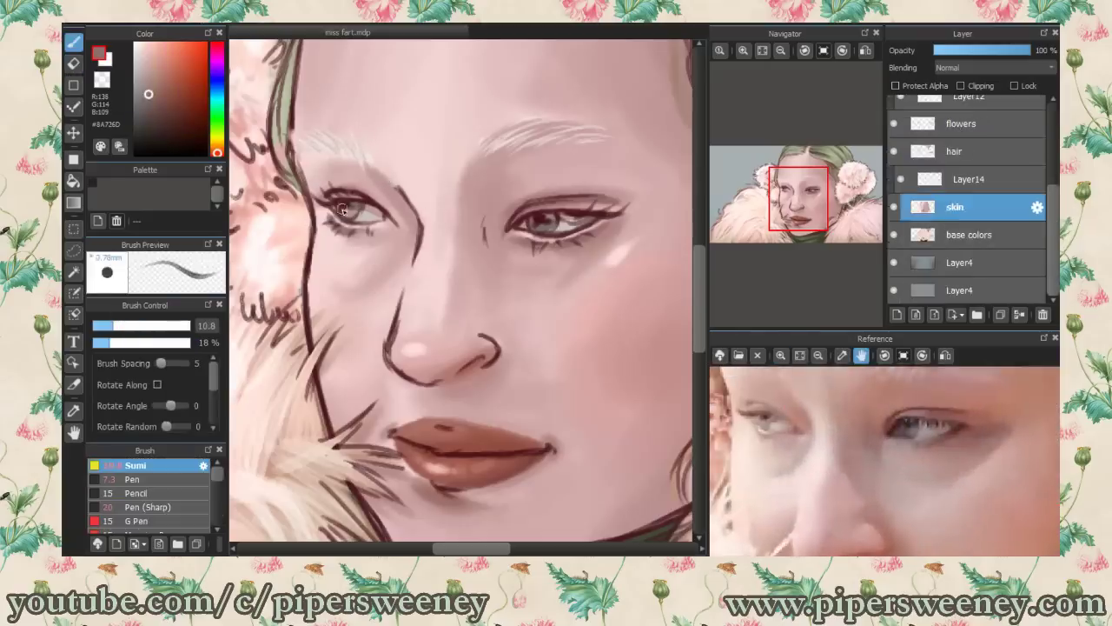
{"action": "left_click", "coordinate": [342, 208], "text": "alt"}
{"action": "left_click", "coordinate": [909, 429], "text": "alt"}
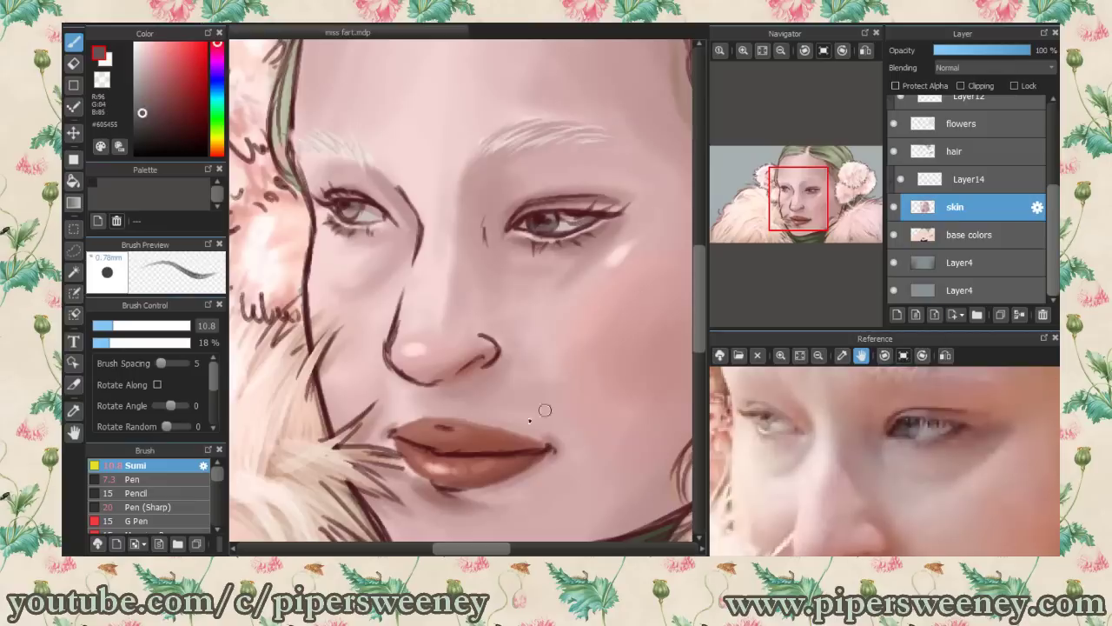
{"action": "left_click", "coordinate": [548, 229], "text": "alt"}
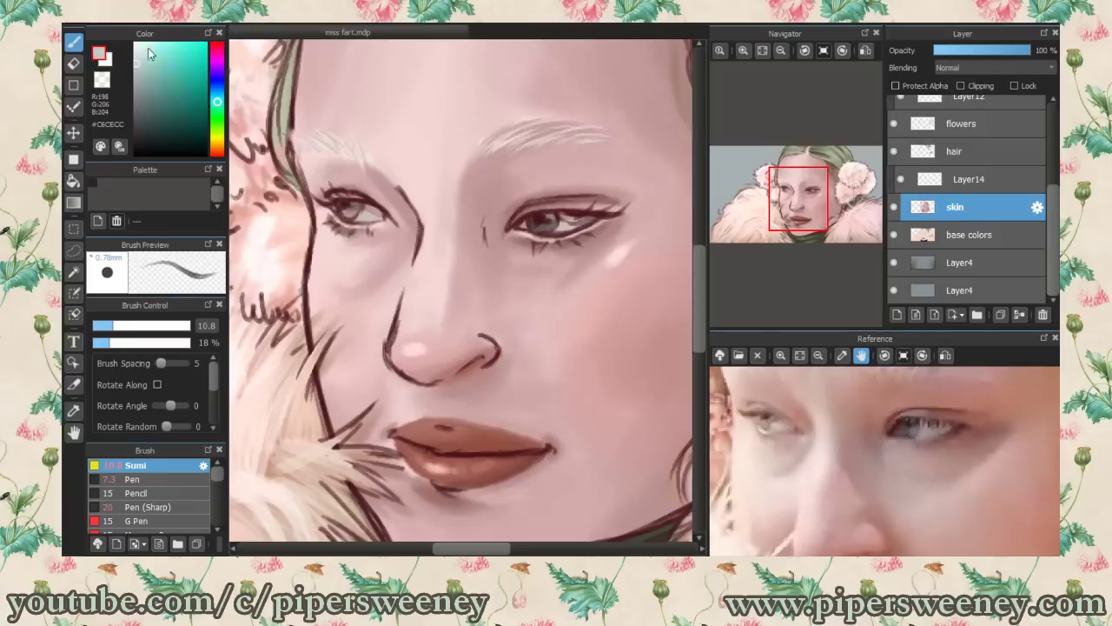
Step: On Layer6, detail the near eye's iris in blue-grey #718F98 with a fine Sumi brush at 34% opacity
{"action": "left_click", "coordinate": [969, 179]}
{"action": "left_click", "coordinate": [96, 325]}
{"action": "key", "text": "ctrl+plus"}
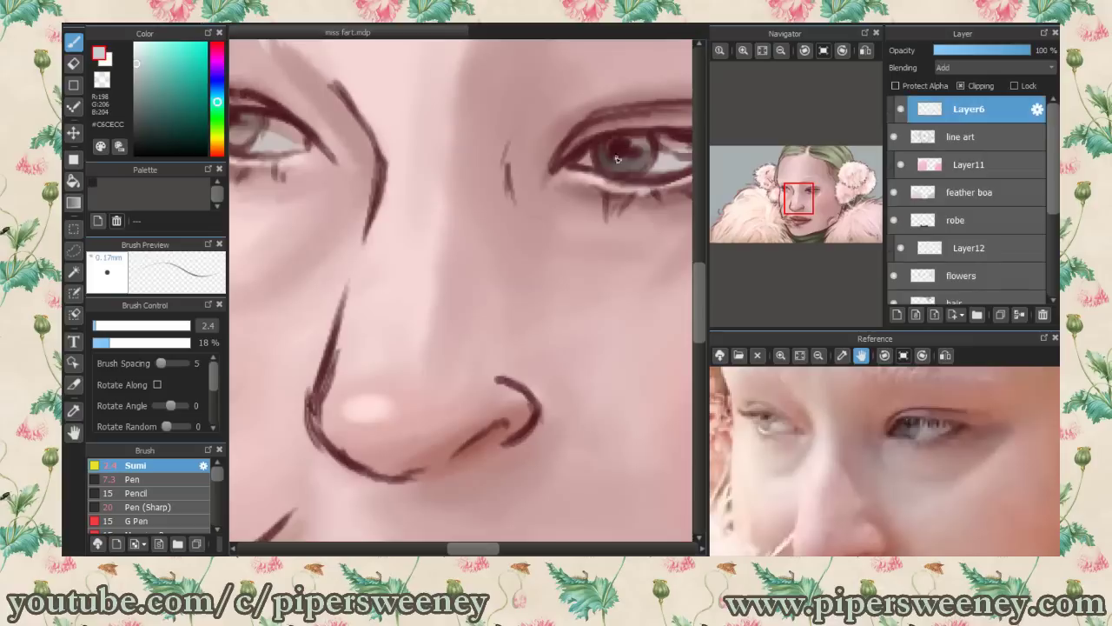
{"action": "left_click", "coordinate": [607, 139], "text": "alt"}
{"action": "left_click", "coordinate": [613, 151], "text": "alt"}
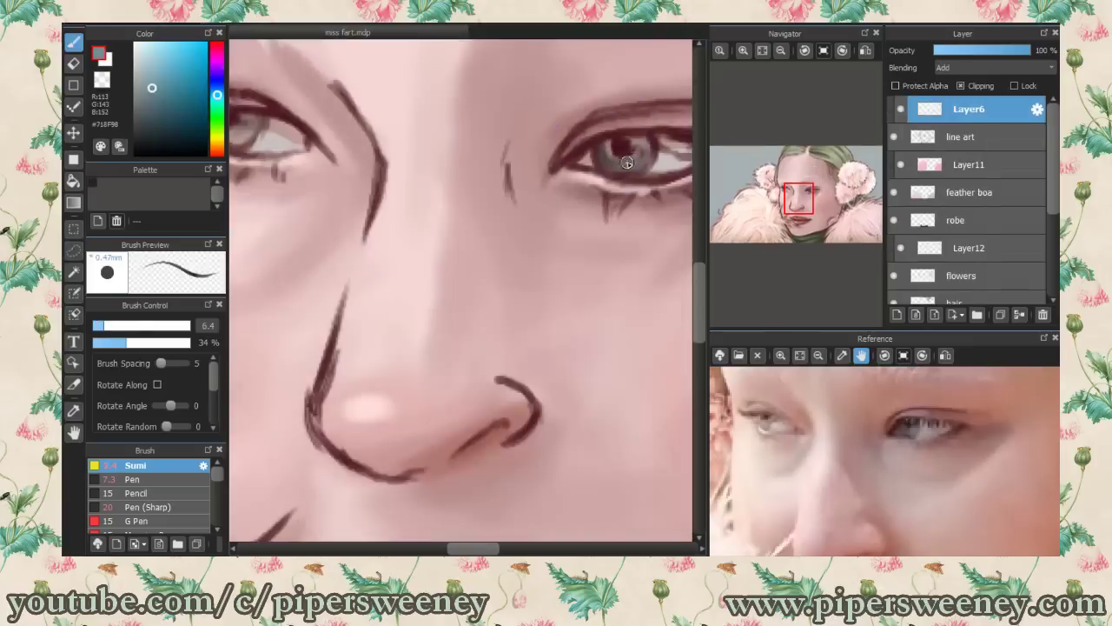
Step: Paint #718F98 iris glints on a new top layer set to Add at 47% opacity, and mirror the view to check the face
{"action": "key", "text": "ctrl+shift+n"}
{"action": "scroll", "coordinate": [608, 150], "scroll_direction": "down", "scroll_amount": 2}
{"action": "left_click", "coordinate": [995, 67]}
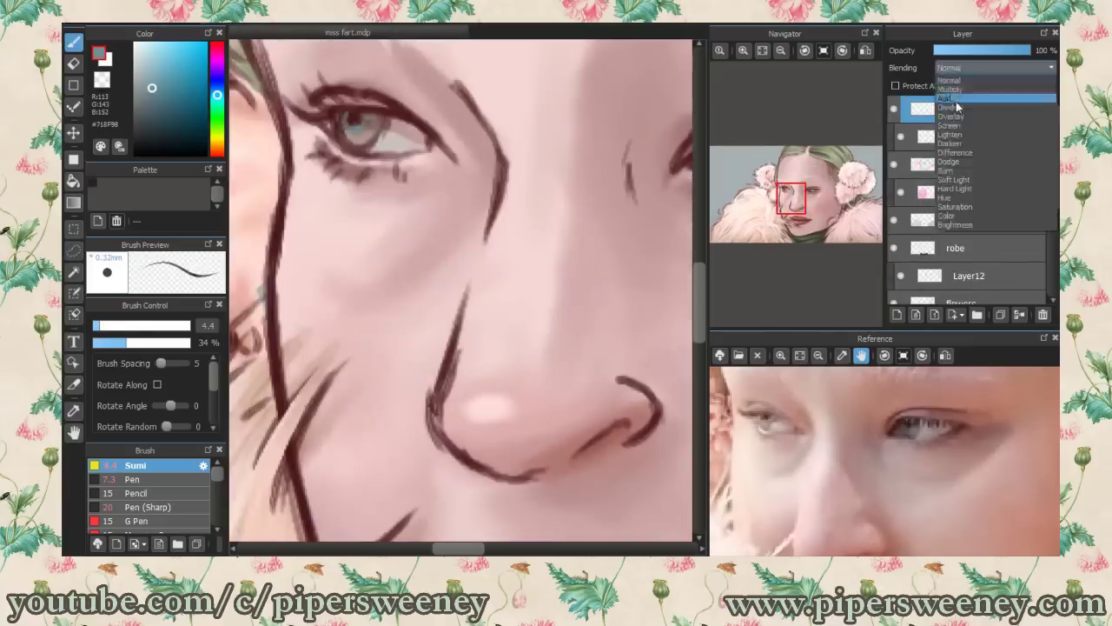
{"action": "left_click", "coordinate": [973, 174]}
{"action": "left_click", "coordinate": [781, 50]}
{"action": "left_click", "coordinate": [986, 51]}
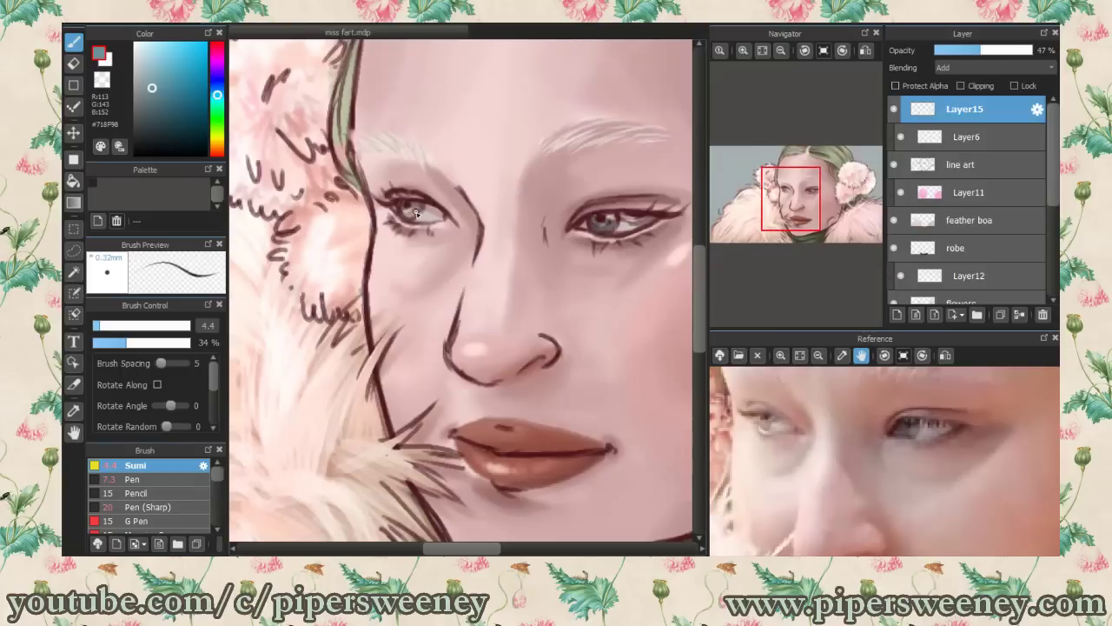
{"action": "left_click", "coordinate": [866, 50]}
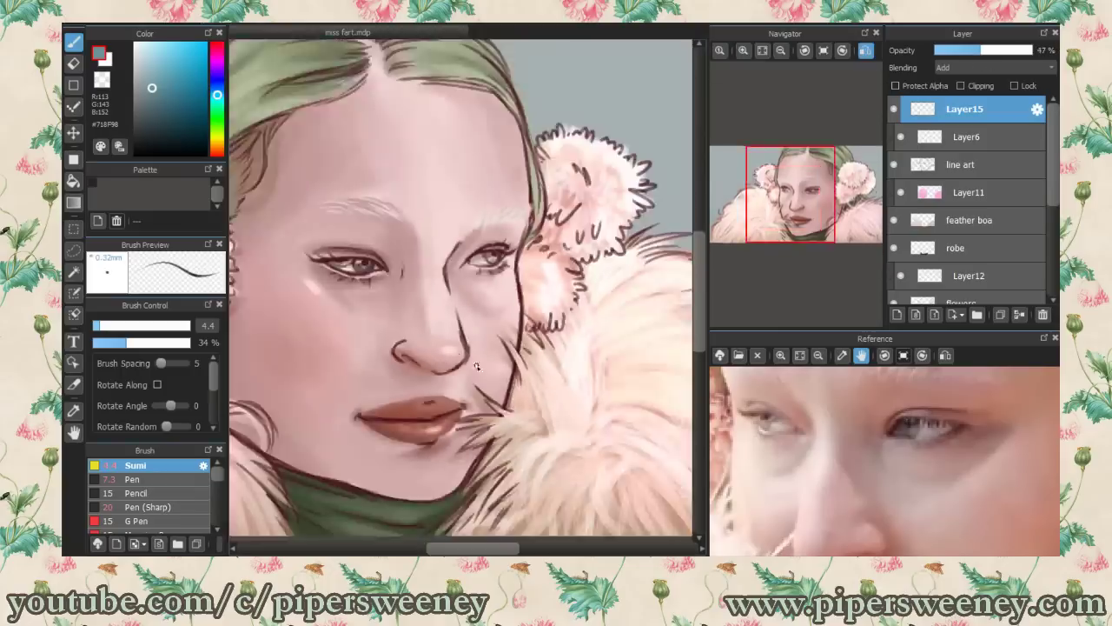
{"action": "left_click_drag", "start_coordinate": [786, 196], "coordinate": [756, 270]}
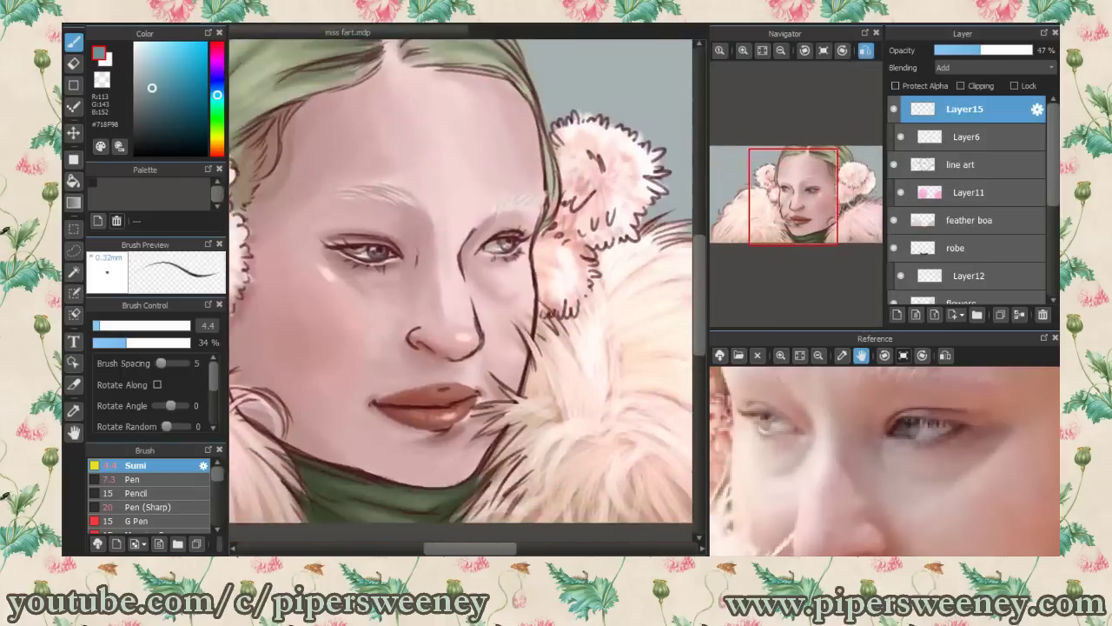